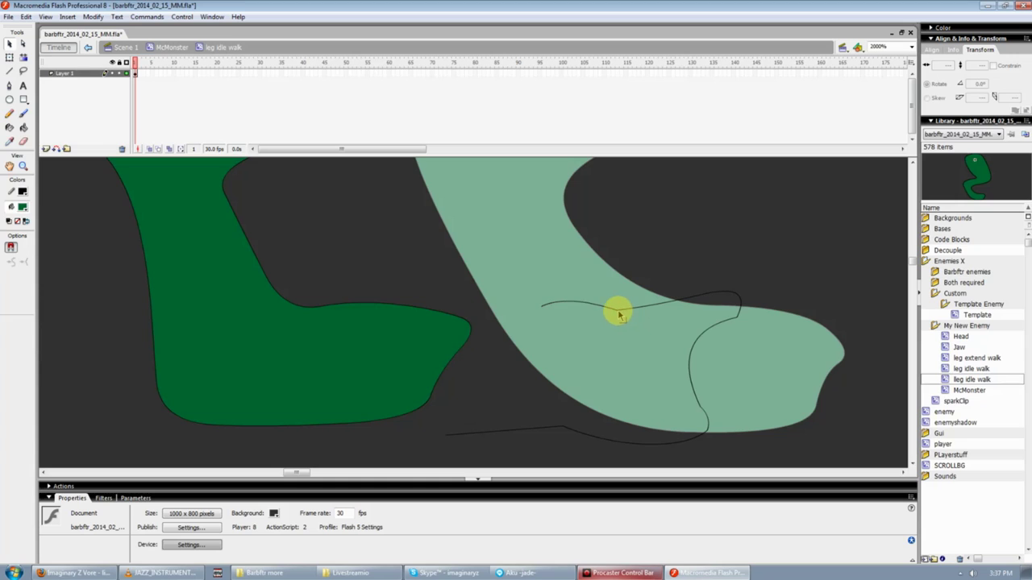
# Bend the rear parts of the toe's upper and lower outlines and add a short crease line at the lower joint
pyautogui.moveTo(620, 315); pyautogui.dragTo(525, 295)
pyautogui.scroll(-3, 528, 379)
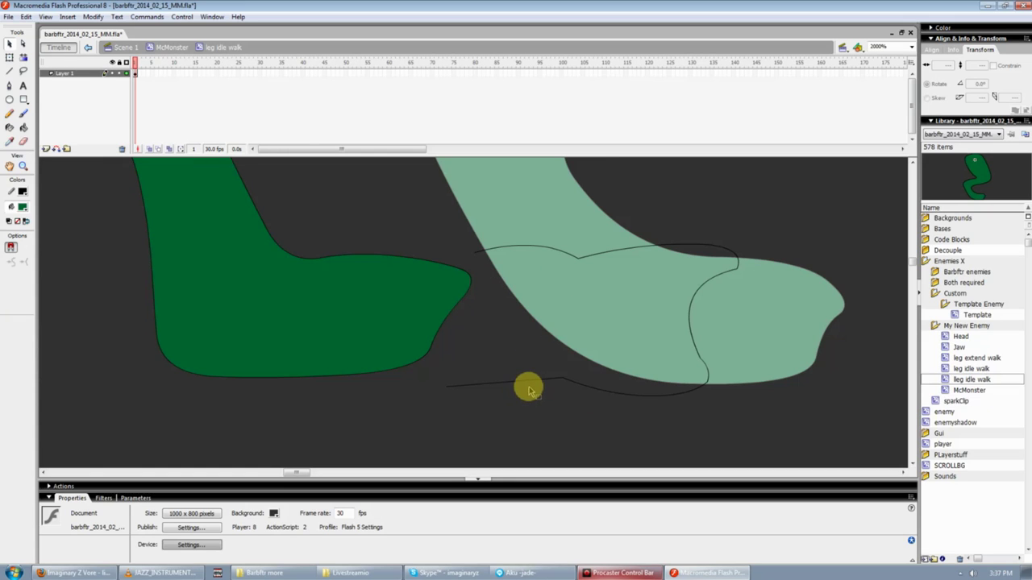
pyautogui.moveTo(527, 387)
pyautogui.mouseDown()
pyautogui.moveTo(538, 391)
pyautogui.moveTo(444, 385)
pyautogui.moveTo(520, 385)
pyautogui.moveTo(556, 371)
pyautogui.mouseUp()
pyautogui.press('n')
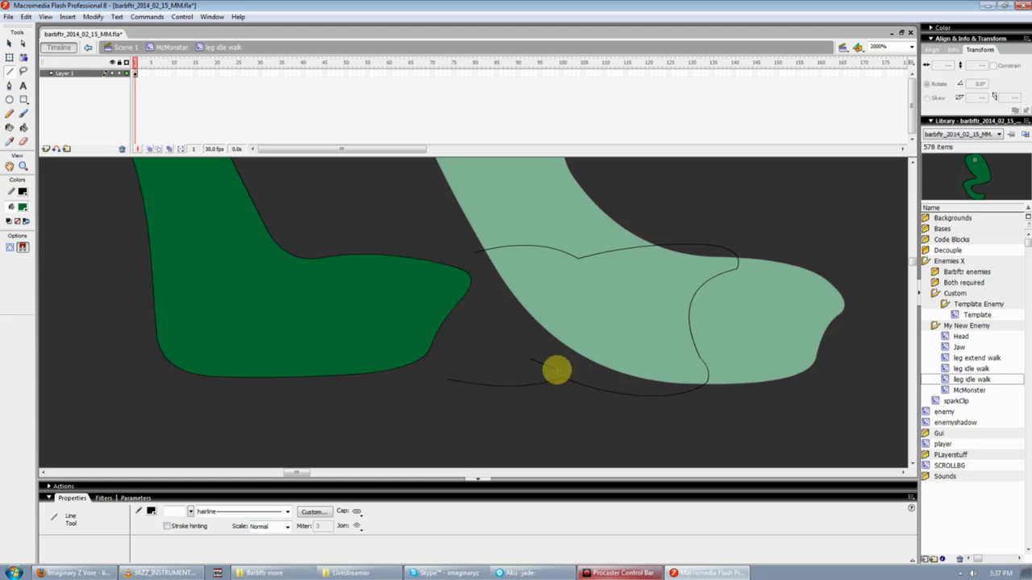
pyautogui.press('v')
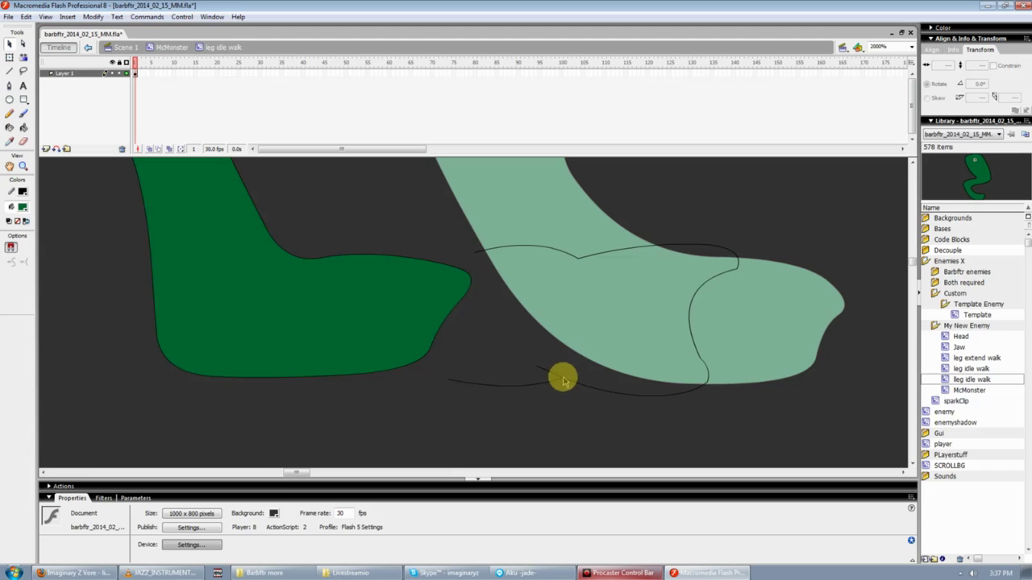
pyautogui.moveTo(562, 376); pyautogui.dragTo(567, 387)
# Add a short crease line extending inward from the toe's upper joint
pyautogui.scroll(2, 567, 388)
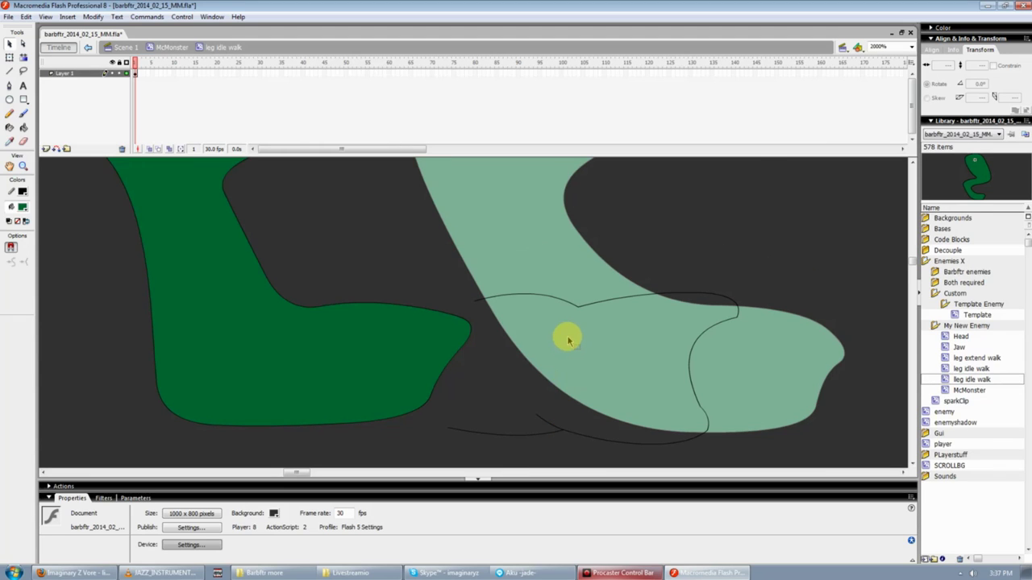
pyautogui.press('n')
pyautogui.press('v')
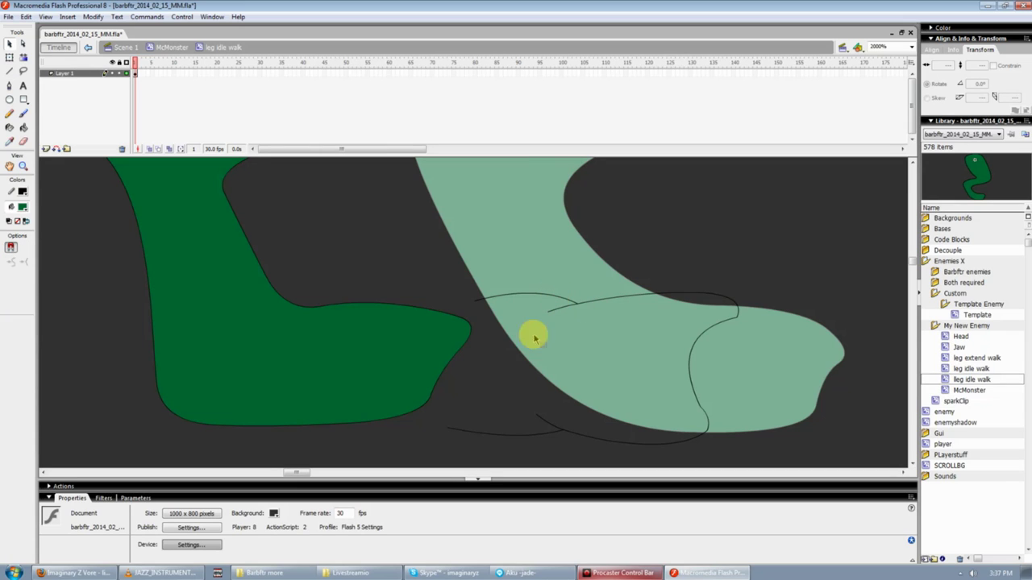
# Close the back of the toe outline with an inward-curving line and fill the toe with dark green
pyautogui.press('n')
pyautogui.moveTo(497, 363); pyautogui.dragTo(448, 427)
pyautogui.press('v')
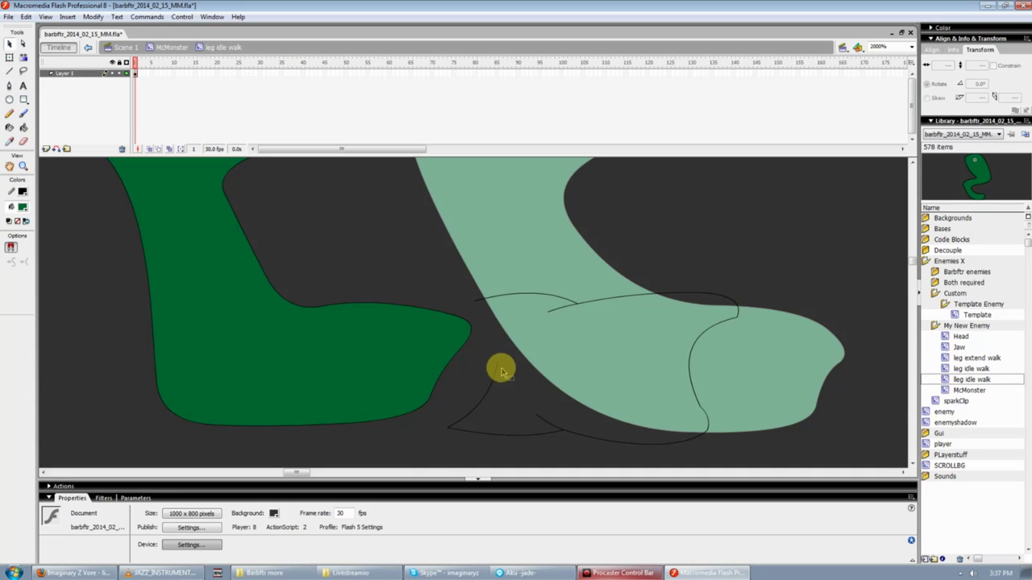
pyautogui.moveTo(497, 364); pyautogui.dragTo(474, 301)
pyautogui.press('k')
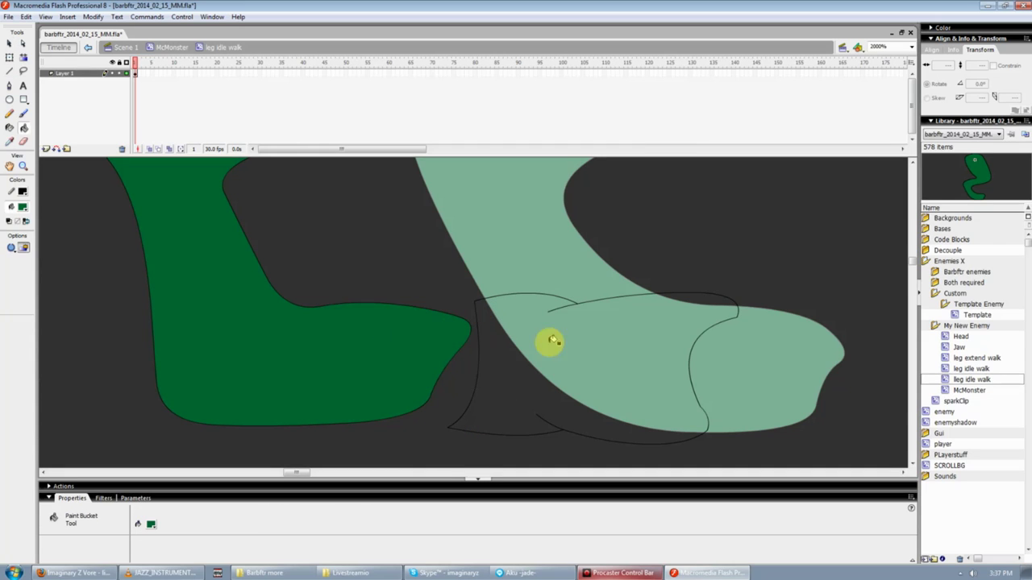
pyautogui.click(551, 341)
# Delete the front part of the old foot from the dark green leg, including its remaining tip
pyautogui.press('v')
pyautogui.moveTo(328, 275); pyautogui.dragTo(451, 421)
pyautogui.press('Delete')
pyautogui.click(445, 330)
pyautogui.press('Delete')
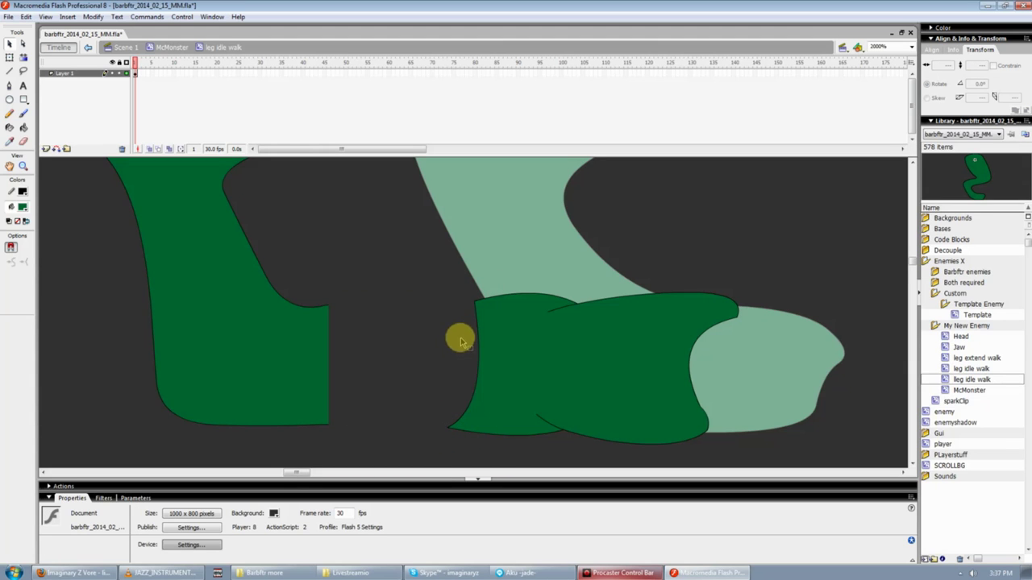
# Draw several short straight construction lines for a claw in front of the toe
pyautogui.hotkey('ctrl', '=')
pyautogui.hotkey('ctrl', '-')
pyautogui.hotkey('ctrl', '-')
pyautogui.scroll(-2, 548, 370)
pyautogui.hotkey('ctrl', '=')
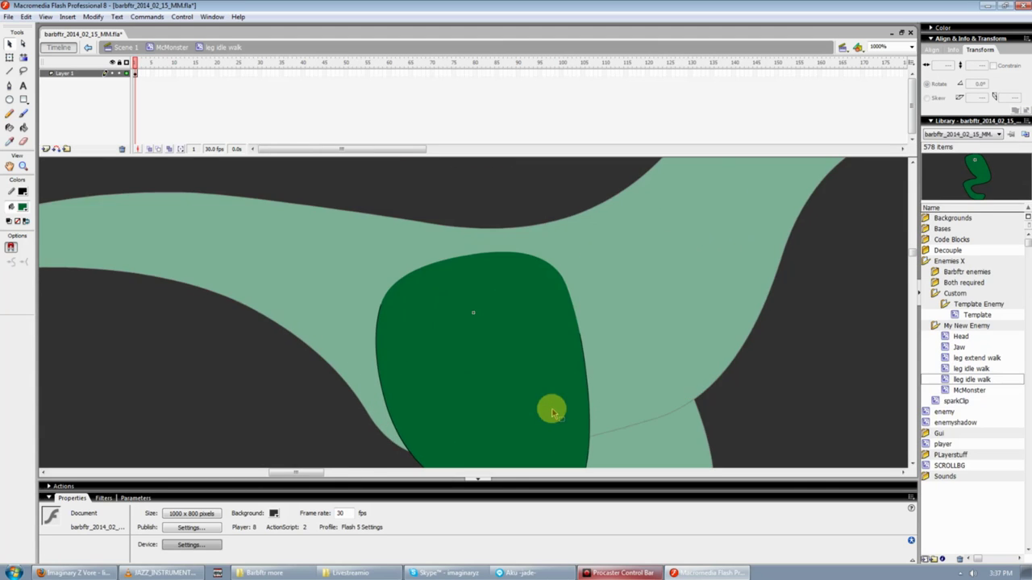
pyautogui.scroll(-6, 551, 413)
pyautogui.press('n')
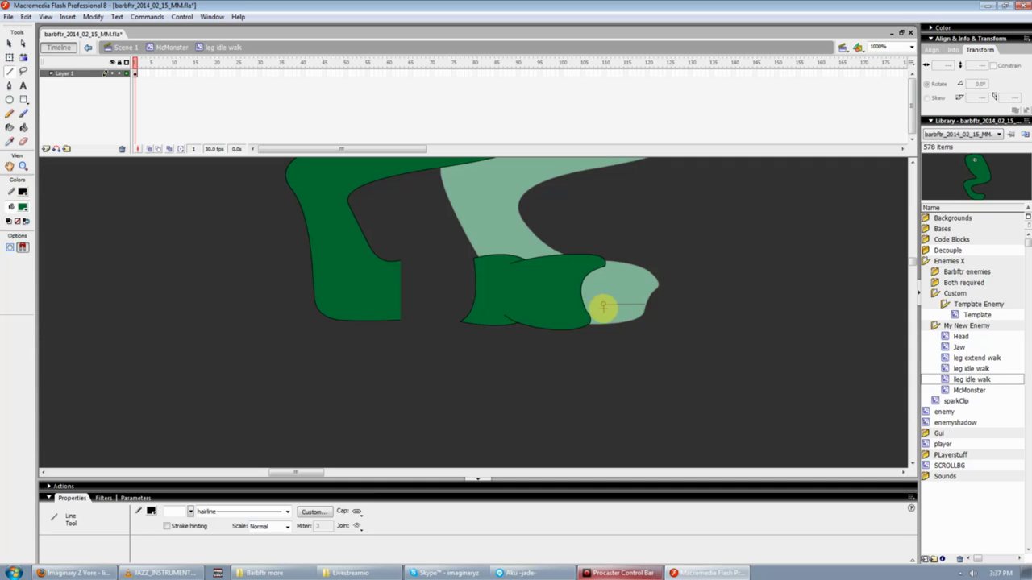
pyautogui.moveTo(603, 307); pyautogui.dragTo(600, 306)
pyautogui.moveTo(620, 273); pyautogui.dragTo(655, 295)
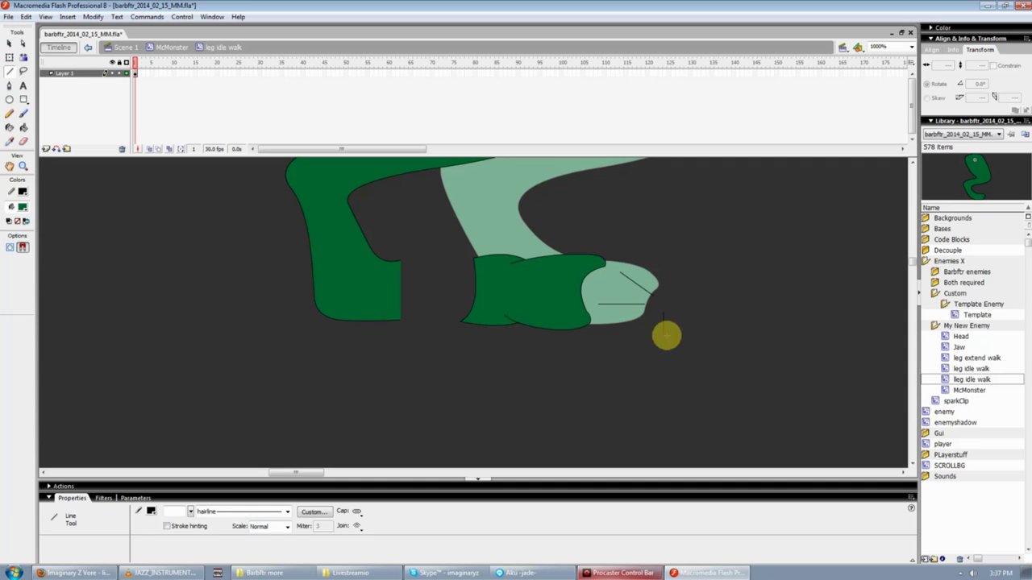
pyautogui.moveTo(666, 336); pyautogui.dragTo(651, 323)
# Attach the claw lines to the toe's front, curve them into a pointed tip and delete the leftover lines
pyautogui.press('v')
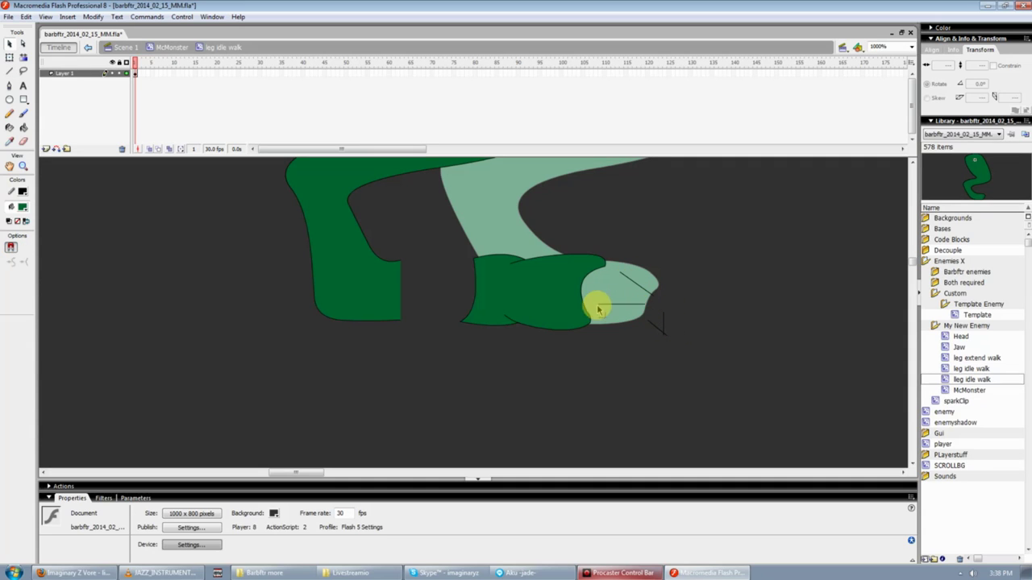
pyautogui.moveTo(620, 274); pyautogui.dragTo(605, 267)
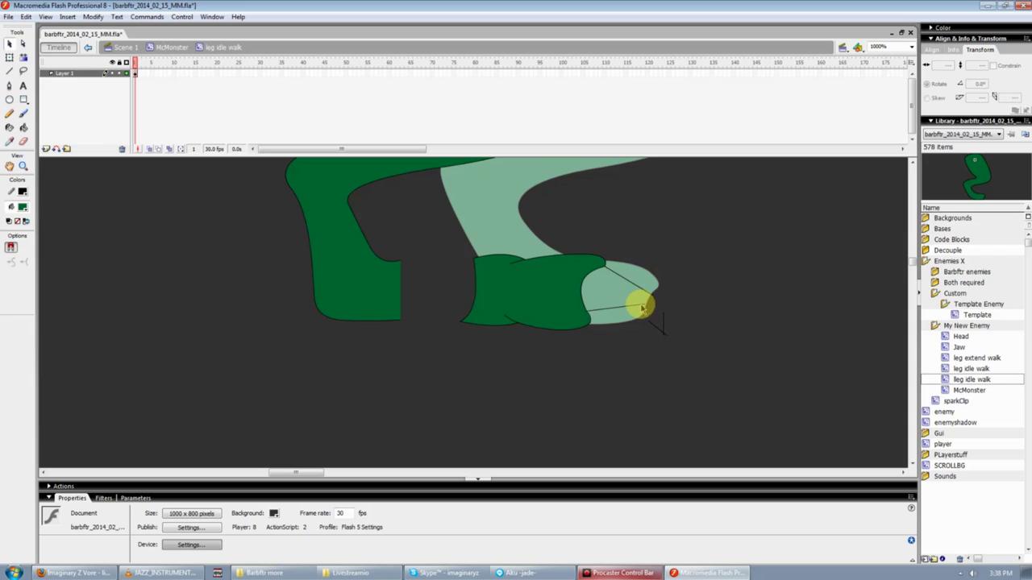
pyautogui.moveTo(644, 305); pyautogui.dragTo(608, 310)
pyautogui.moveTo(632, 278); pyautogui.dragTo(691, 359)
pyautogui.press('Delete')
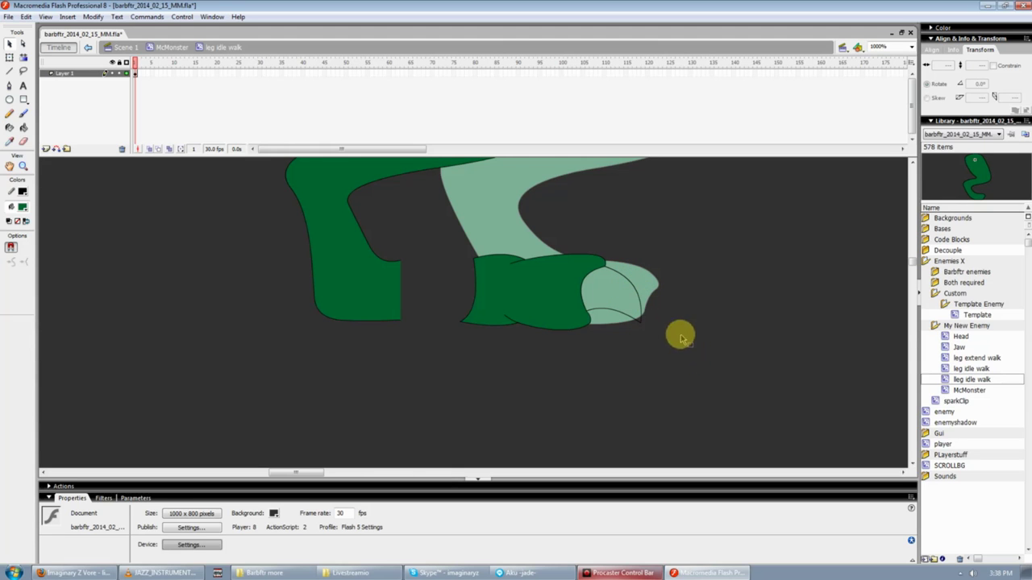
# Reattach the claw's lower edge to the toe's lower front corner and bend it into a wavy curve
pyautogui.hotkey('ctrl', '=')
pyautogui.scroll(-10, 682, 391)
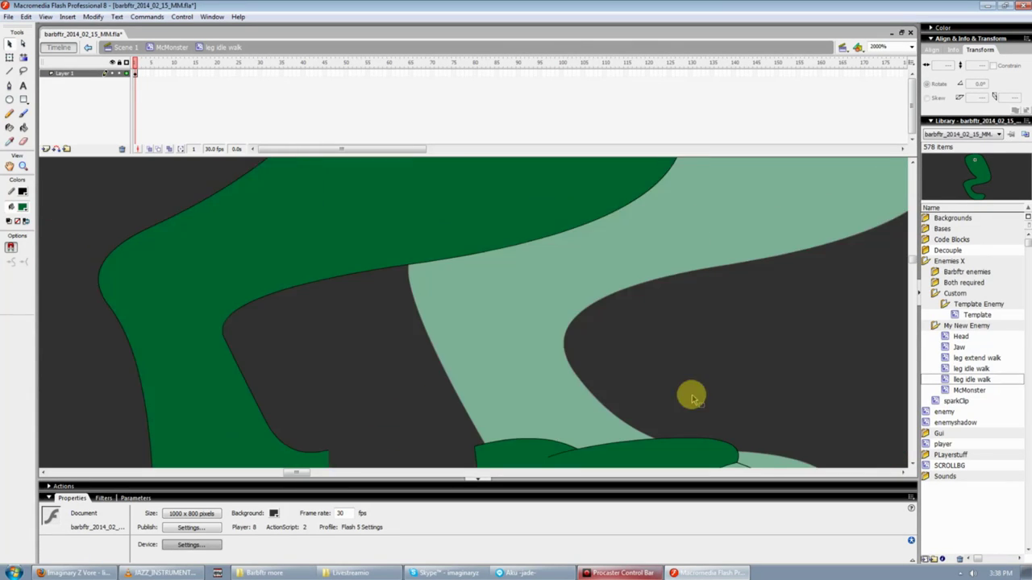
pyautogui.moveTo(295, 473); pyautogui.dragTo(304, 473)
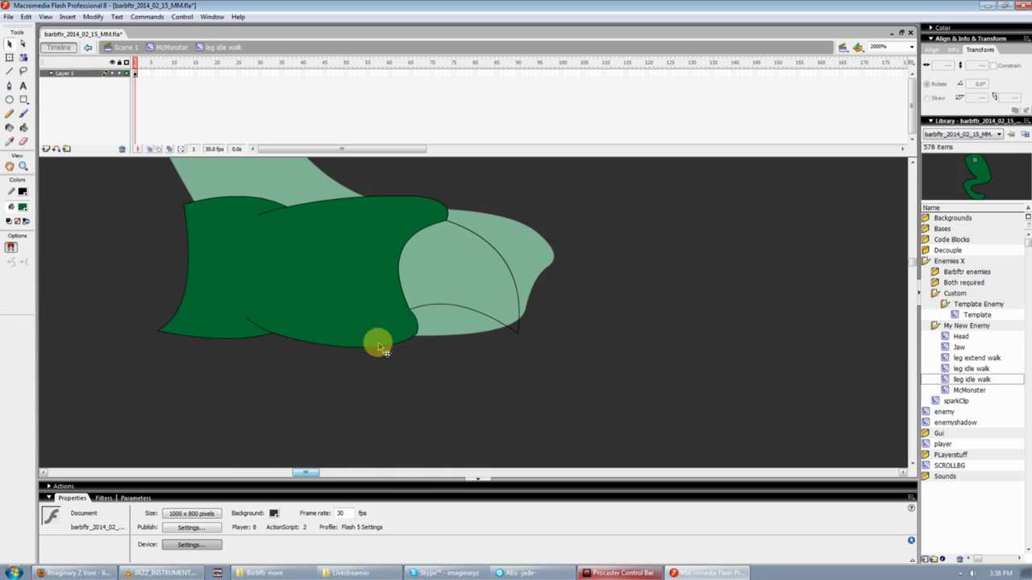
pyautogui.moveTo(430, 281); pyautogui.dragTo(439, 326)
pyautogui.press('Delete')
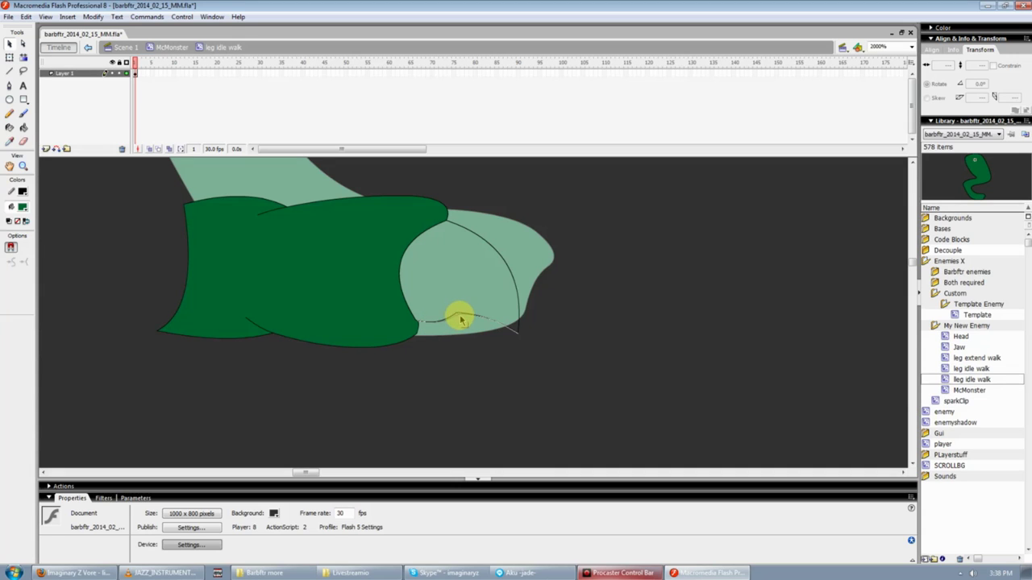
pyautogui.moveTo(481, 321); pyautogui.dragTo(477, 320)
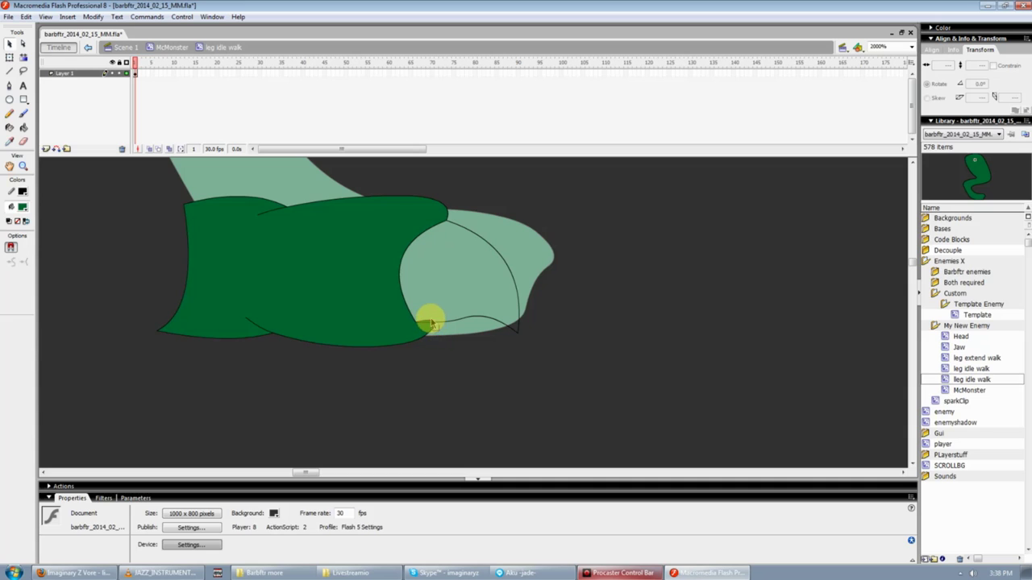
# Clean up the toe's extended lower tip beneath the claw and smooth its bottom outline
pyautogui.click(429, 322)
pyautogui.press('Delete')
pyautogui.click(431, 324)
pyautogui.press('Delete')
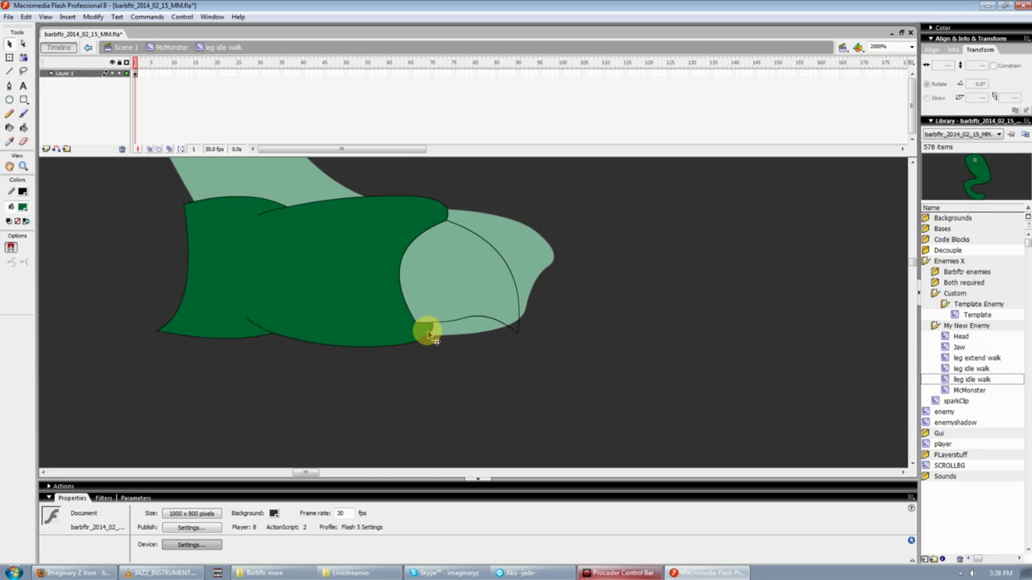
pyautogui.click(413, 345)
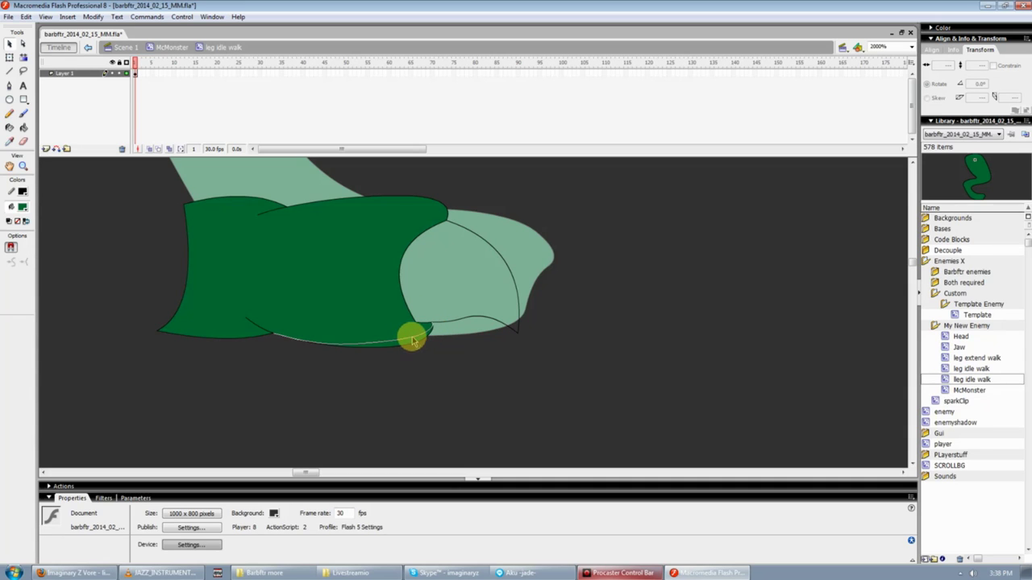
pyautogui.moveTo(415, 340); pyautogui.dragTo(416, 339)
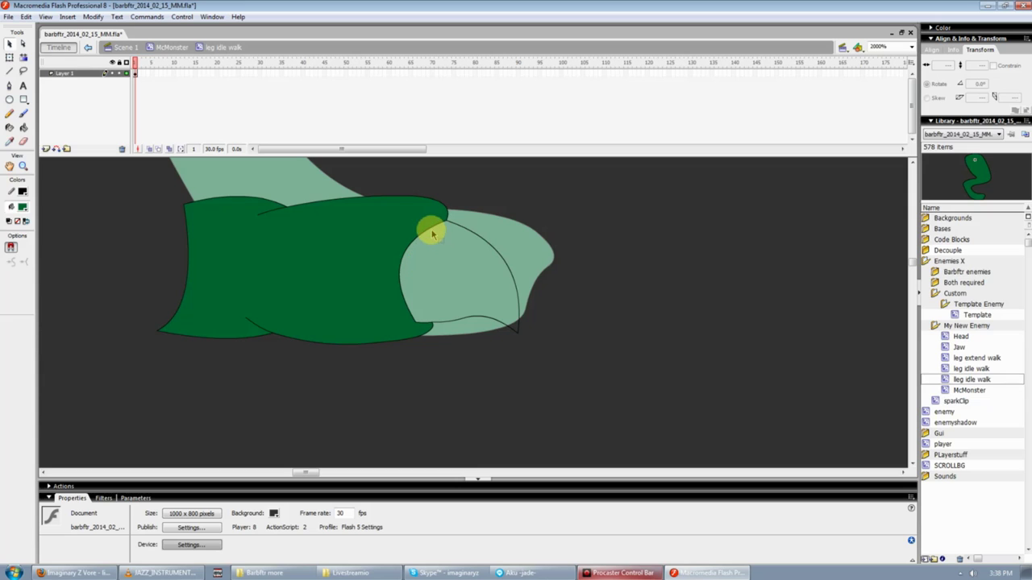
# Refine the toe's front edge into a smooth rounded socket around the claw, adjusting its upper and lower corners
pyautogui.moveTo(432, 230); pyautogui.dragTo(438, 210)
pyautogui.press('n')
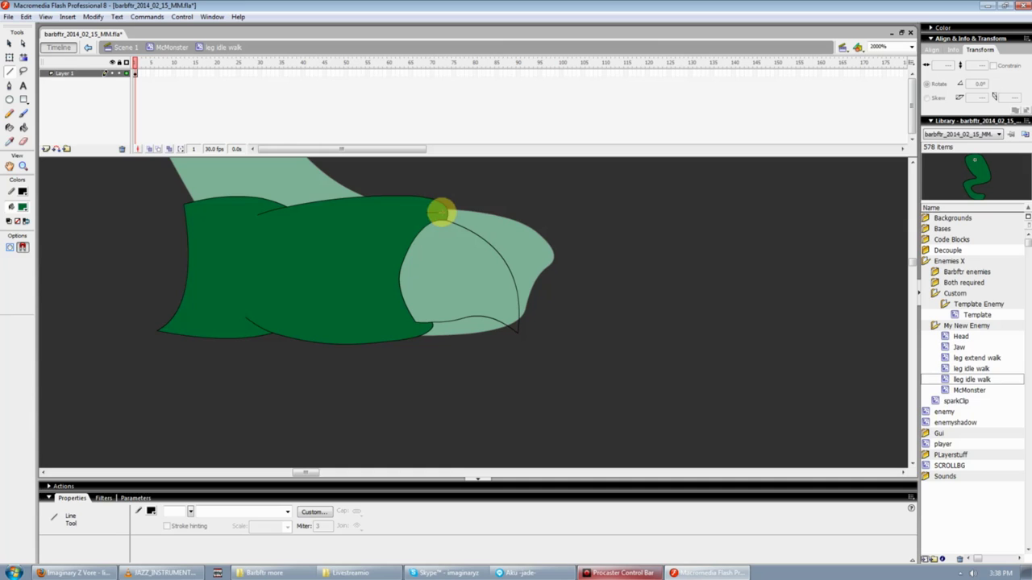
pyautogui.press('v')
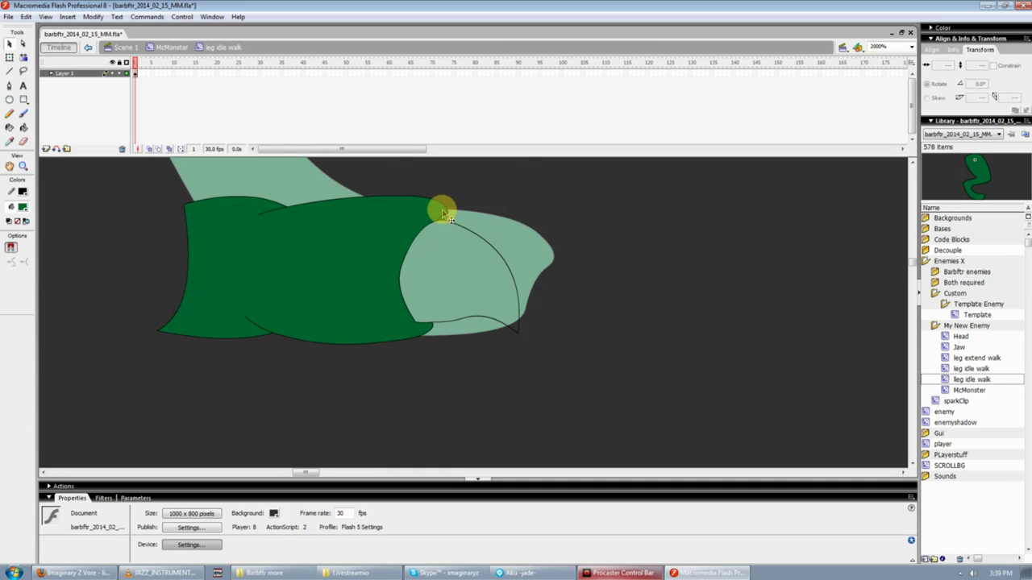
pyautogui.hotkey('ctrl', '-')
pyautogui.hotkey('ctrl', '2')
pyautogui.scroll(-5, 700, 338)
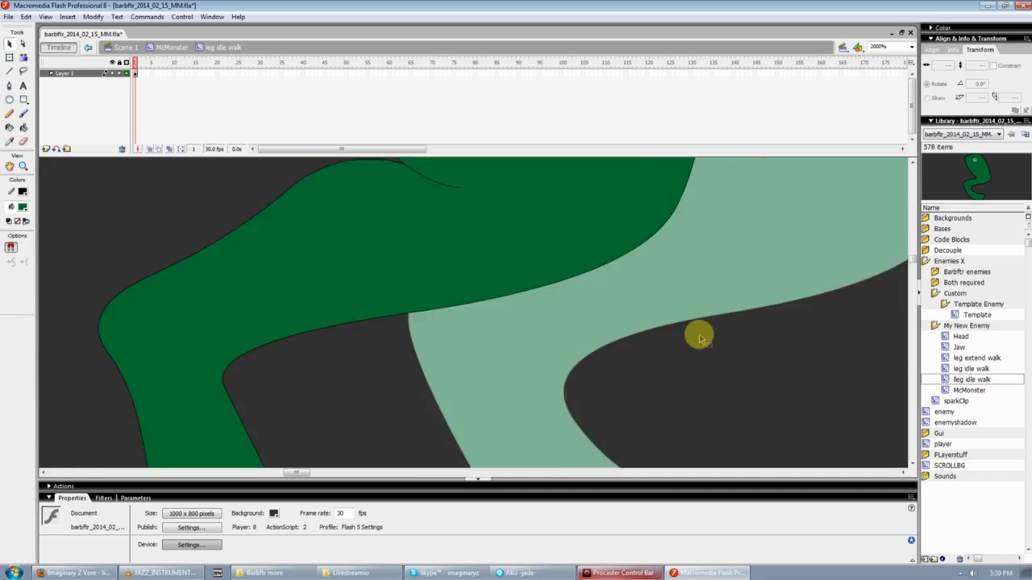
pyautogui.scroll(-3, 700, 339)
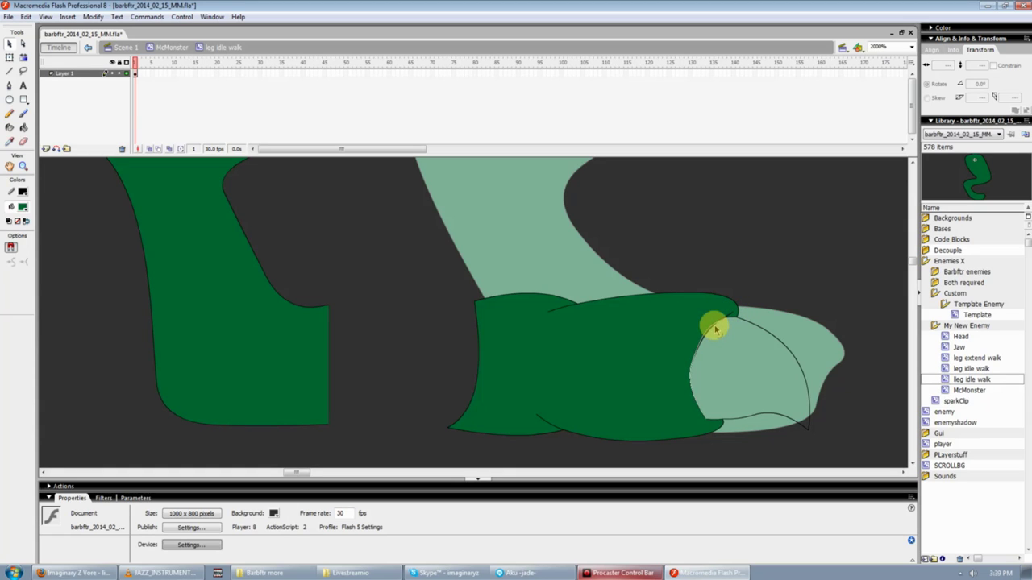
pyautogui.moveTo(715, 327); pyautogui.dragTo(702, 348)
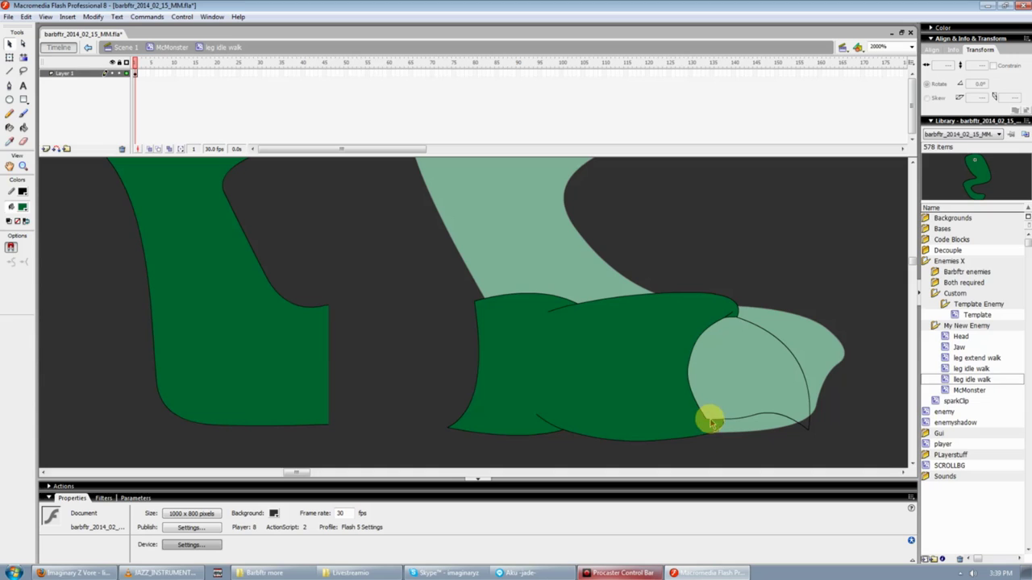
pyautogui.moveTo(711, 424)
pyautogui.mouseDown()
pyautogui.moveTo(723, 428)
pyautogui.moveTo(712, 435)
pyautogui.mouseUp()
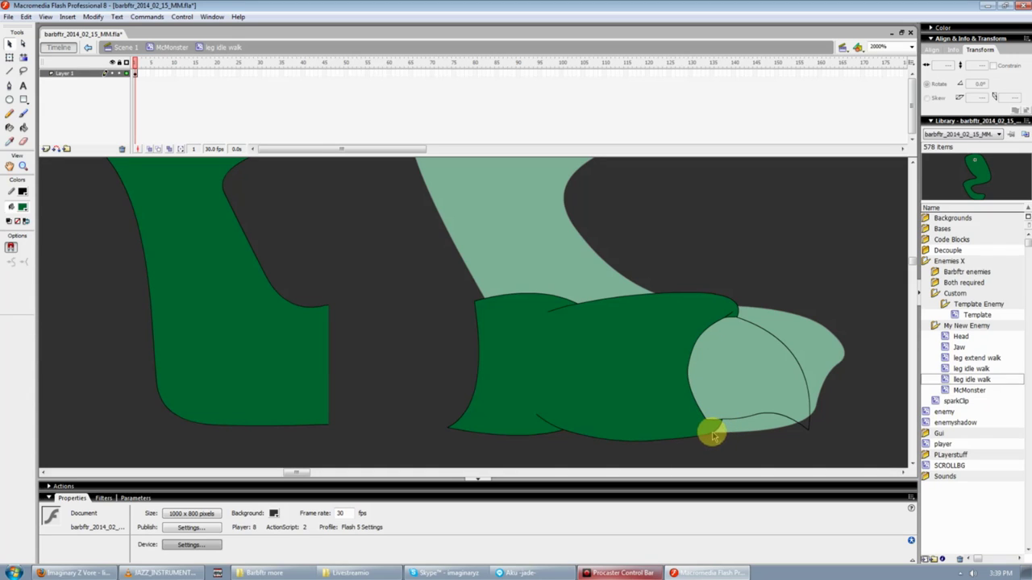
# Fill the claw with pale yellow
pyautogui.click(23, 207)
pyautogui.click(153, 294)
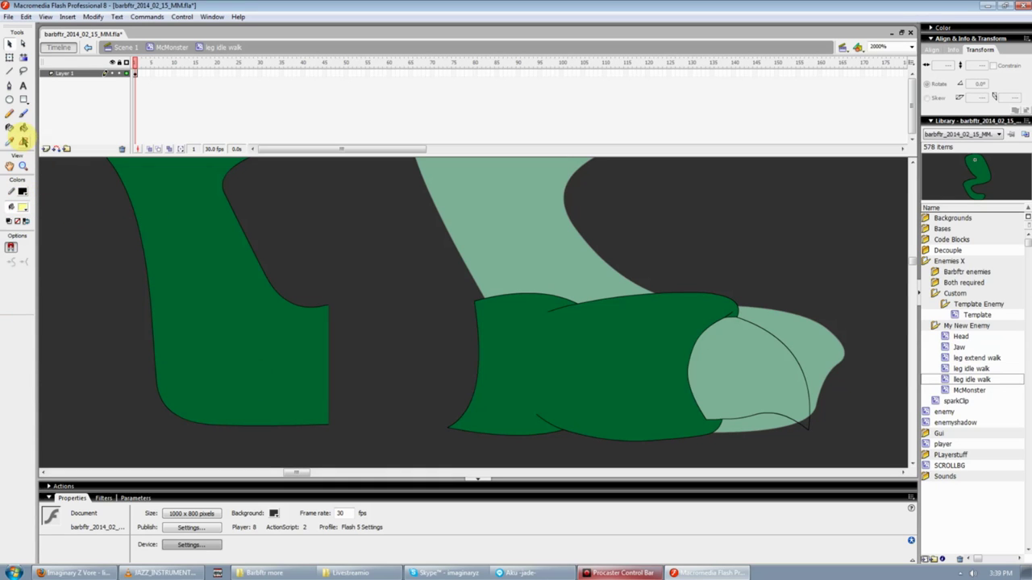
pyautogui.click(24, 128)
pyautogui.click(769, 419)
pyautogui.press('v')
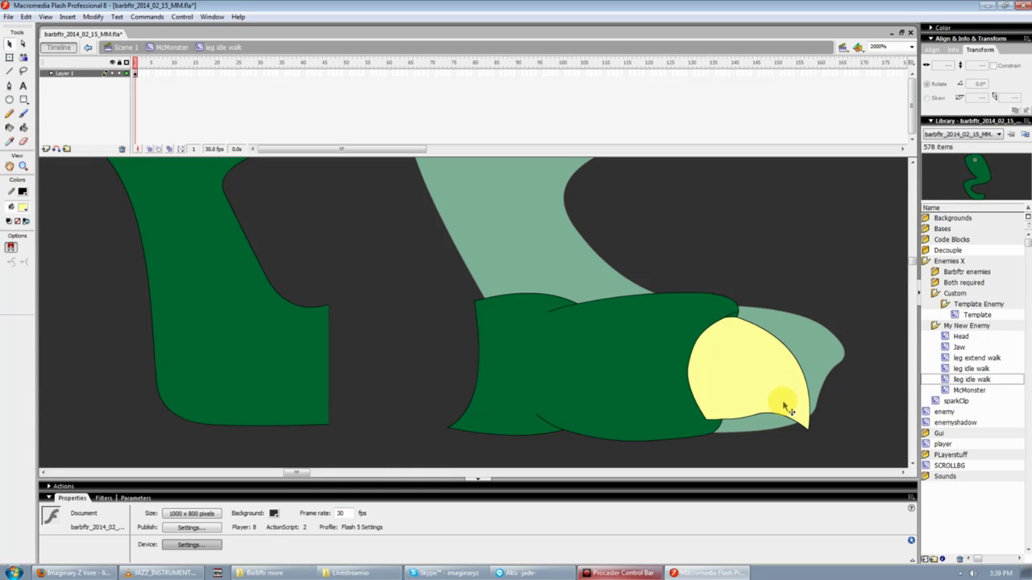
# Draw a line across the claw's base and curve it to mark off the claw's underside
pyautogui.press('n')
pyautogui.moveTo(733, 401)
pyautogui.mouseDown()
pyautogui.moveTo(774, 413)
pyautogui.moveTo(702, 415)
pyautogui.mouseUp()
pyautogui.press('v')
pyautogui.moveTo(774, 414)
pyautogui.mouseDown()
pyautogui.moveTo(737, 410)
pyautogui.moveTo(780, 415)
pyautogui.moveTo(757, 421)
pyautogui.mouseUp()
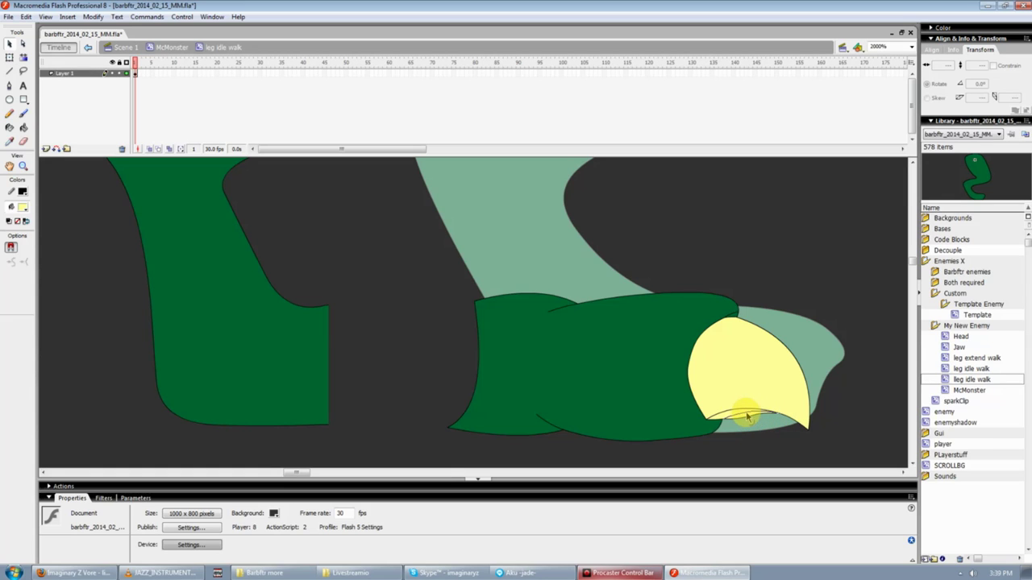
# Recolor the narrow strip on the claw's underside with a custom darker yellow
pyautogui.click(727, 414)
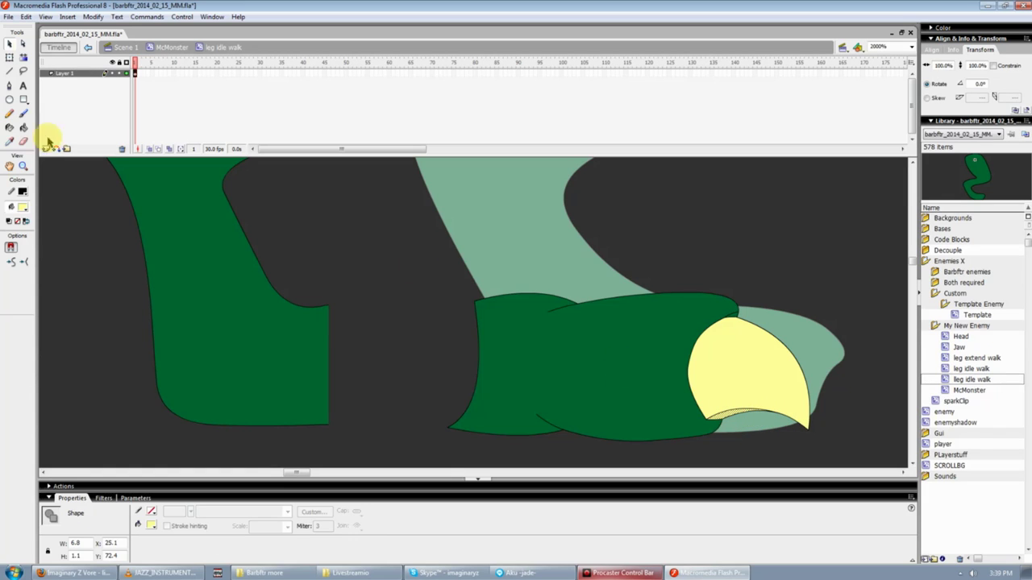
pyautogui.click(22, 207)
pyautogui.click(160, 223)
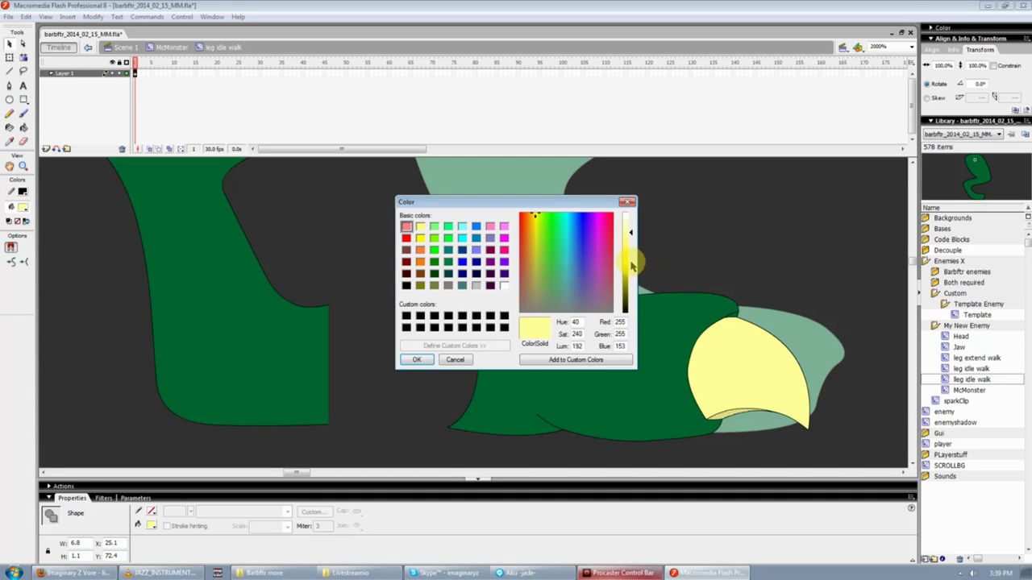
pyautogui.click(629, 257)
pyautogui.click(533, 246)
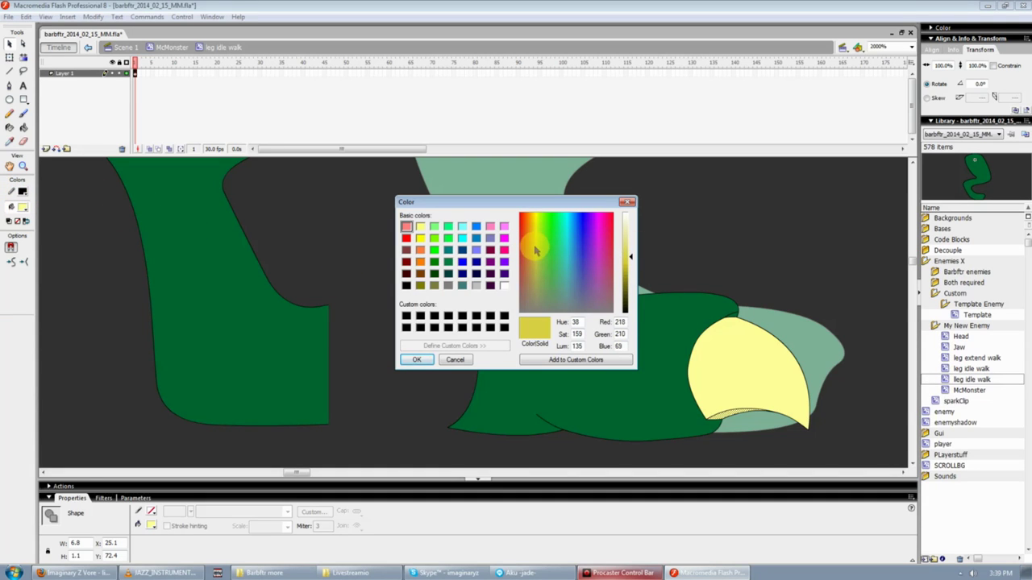
pyautogui.click(417, 360)
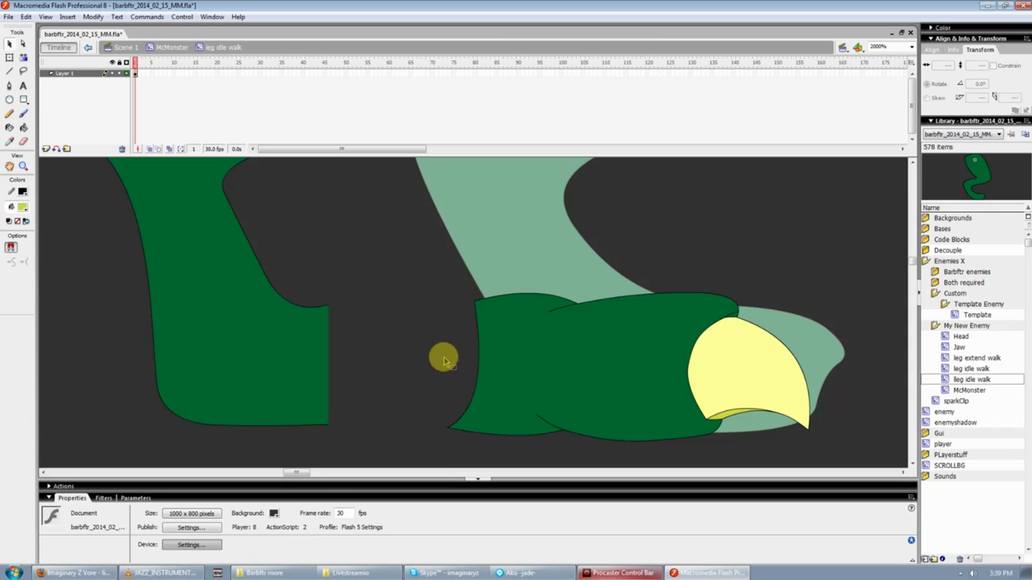
pyautogui.scroll(5, 473, 352)
pyautogui.hotkey('ctrl', '-')
pyautogui.hotkey('ctrl', '-')
pyautogui.scroll(-3, 516, 373)
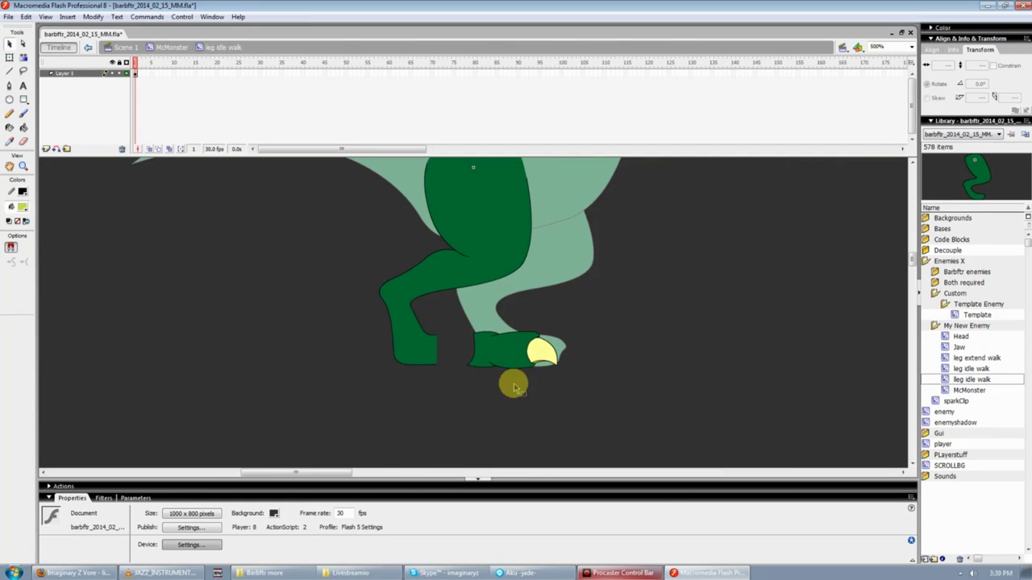
# Move the finished clawed toe clear of the leg and paste a copy of it at the end of the dark green leg
pyautogui.moveTo(442, 313); pyautogui.dragTo(567, 370)
pyautogui.moveTo(518, 348); pyautogui.dragTo(627, 347)
pyautogui.hotkey('ctrl', 'v')
pyautogui.moveTo(457, 311); pyautogui.dragTo(444, 352)
# Scale the pasted toe down to about 22.6 px wide and place it in the empty area below the legs
pyautogui.press('q')
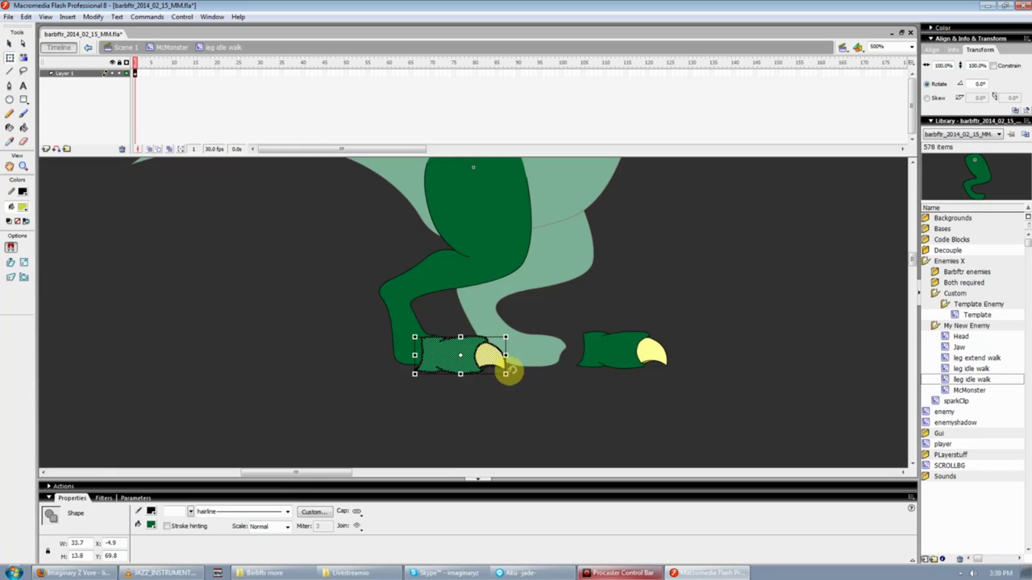
pyautogui.moveTo(504, 374); pyautogui.dragTo(620, 412)
pyautogui.click(698, 385)
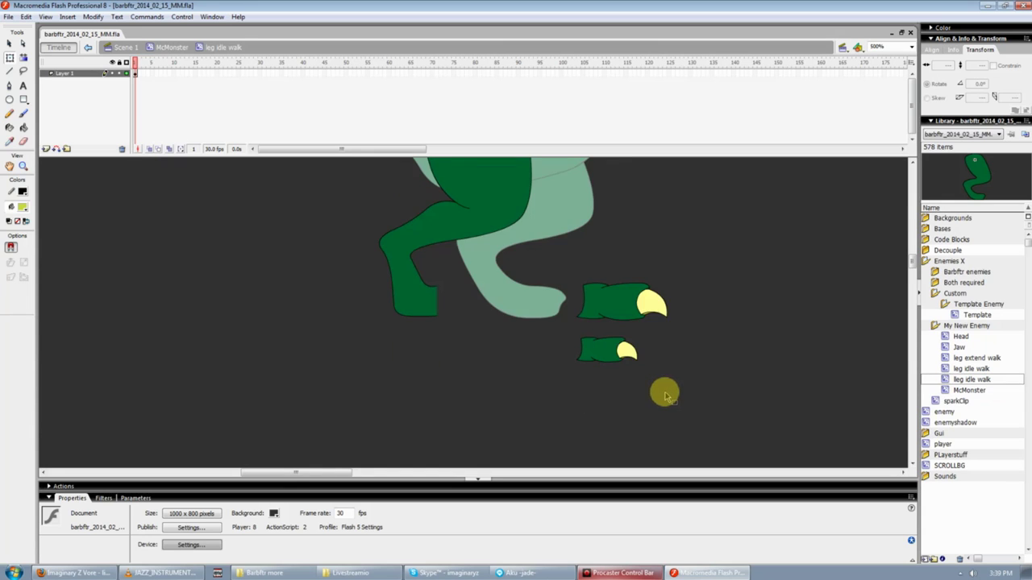
pyautogui.hotkey('ctrl', '-')
pyautogui.hotkey('ctrl', '=')
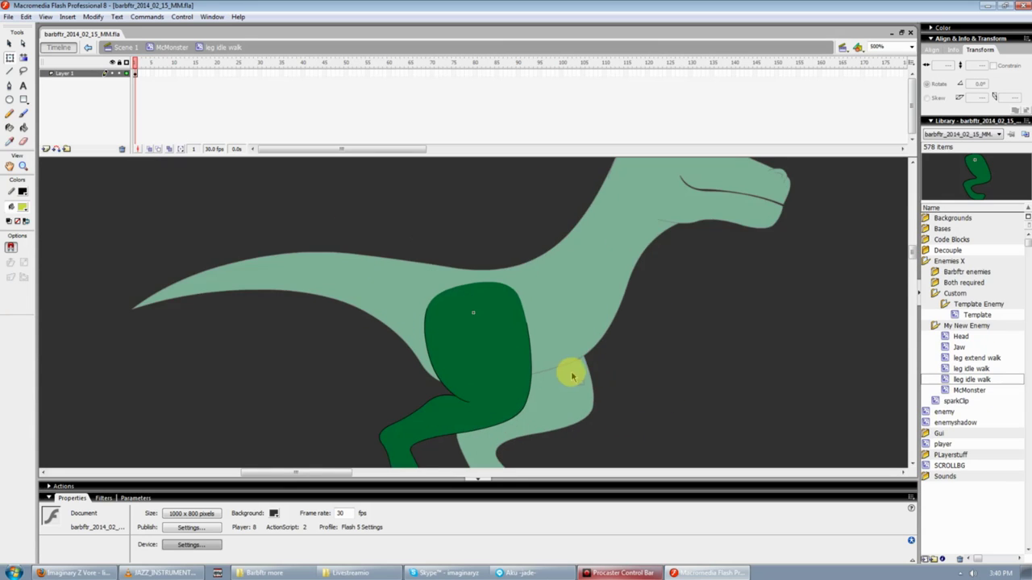
pyautogui.scroll(-3, 574, 376)
pyautogui.hotkey('ctrl', '=')
pyautogui.hotkey('ctrl', '-')
pyautogui.scroll(-2, 668, 338)
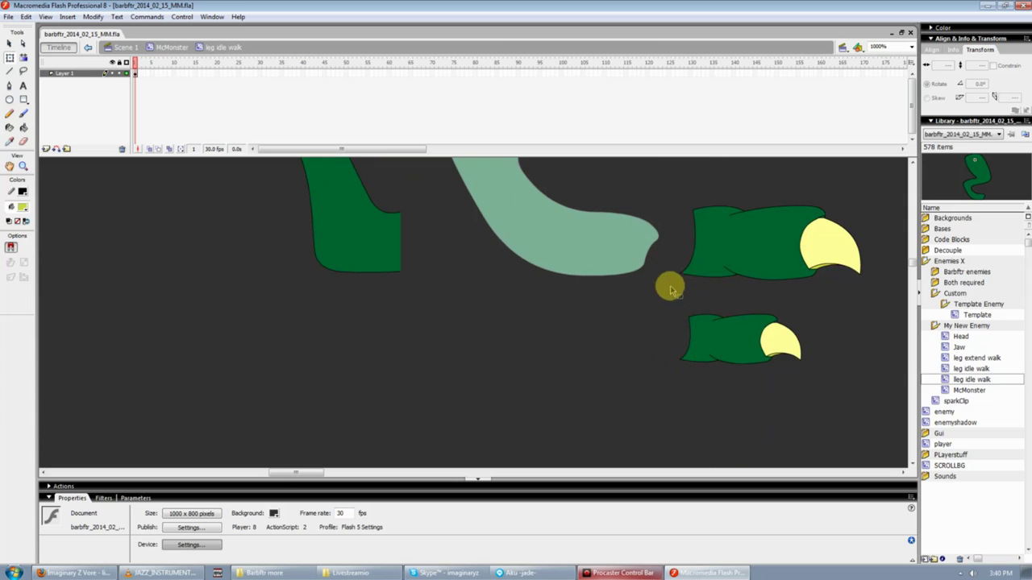
pyautogui.moveTo(666, 288); pyautogui.dragTo(830, 392)
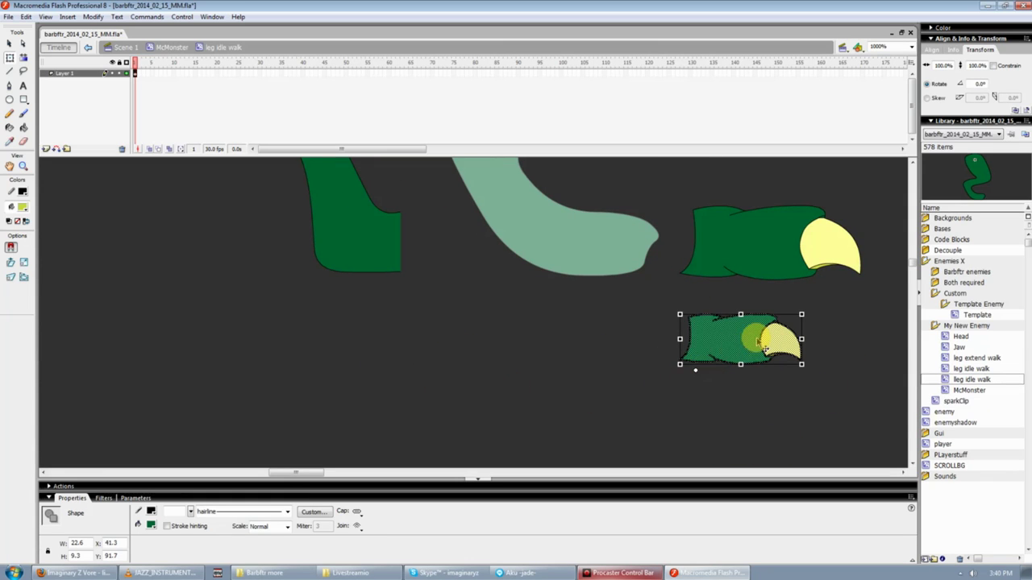
pyautogui.moveTo(765, 333); pyautogui.dragTo(502, 393)
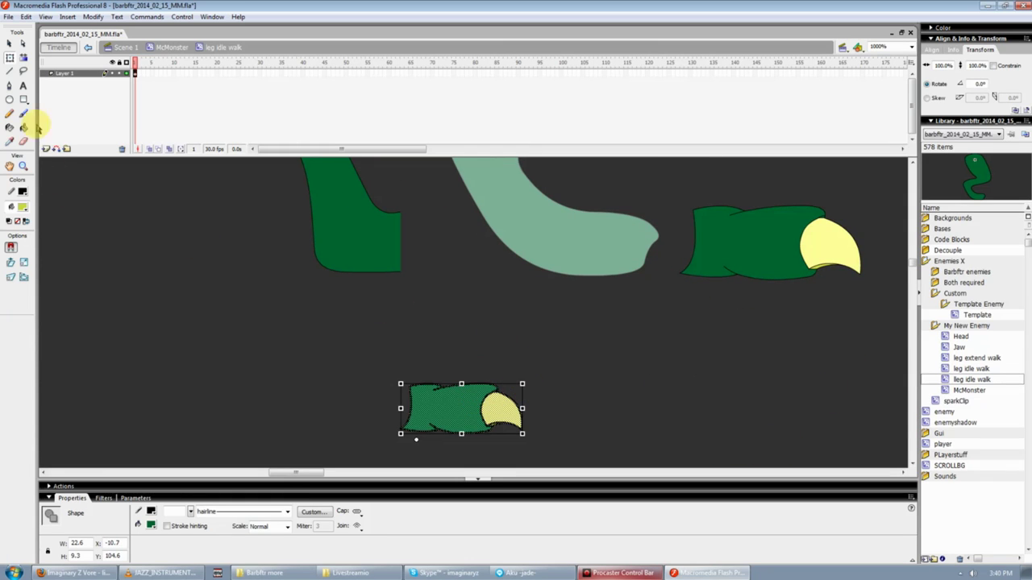
# Draw three connected straight lines above the small toe as the open outline of a second toe, and clean up its lower corner
pyautogui.click(10, 71)
pyautogui.moveTo(500, 320)
pyautogui.mouseDown()
pyautogui.moveTo(534, 320)
pyautogui.moveTo(535, 367)
pyautogui.moveTo(493, 363)
pyautogui.mouseUp()
pyautogui.press('v')
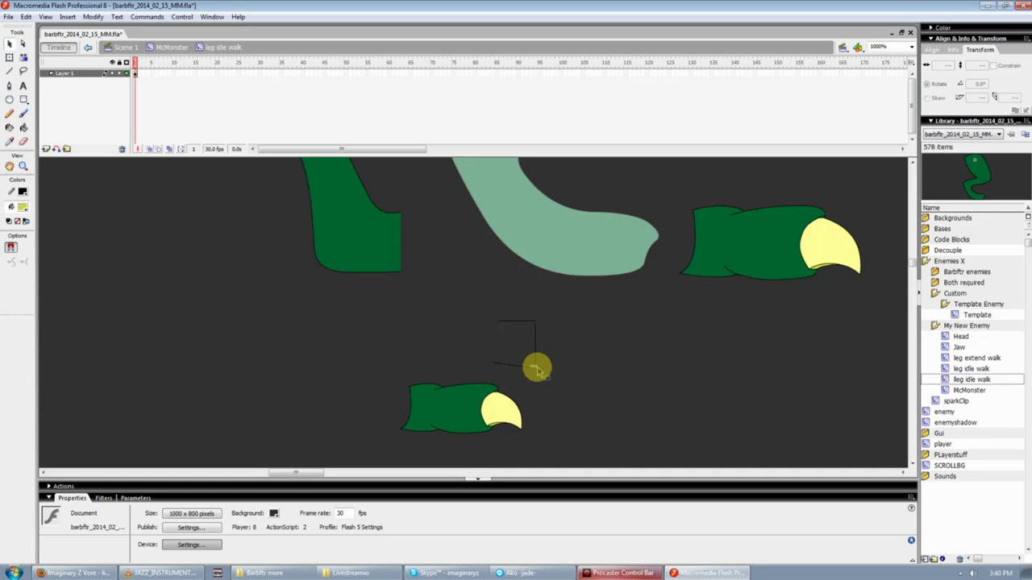
pyautogui.click(529, 370)
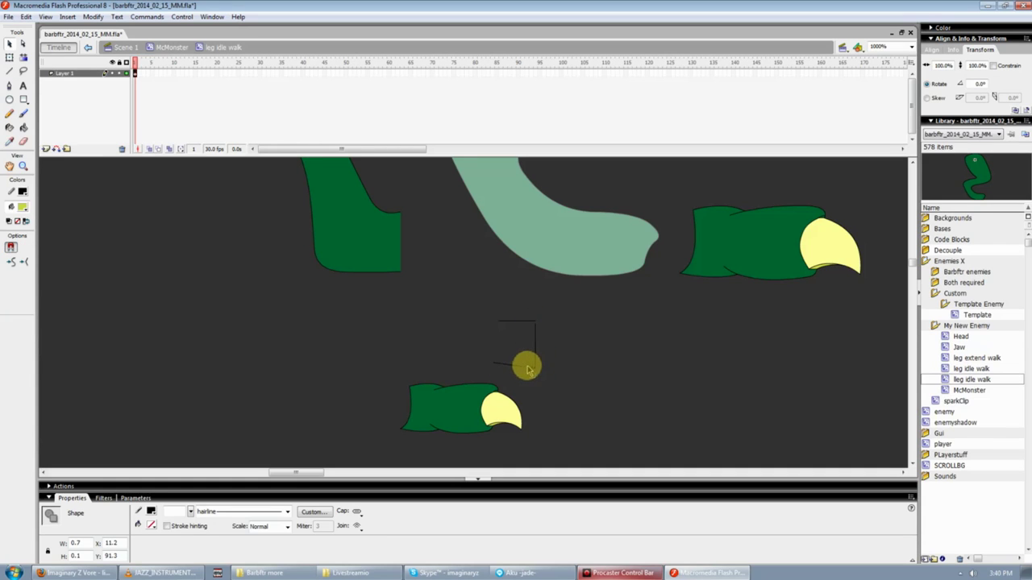
pyautogui.moveTo(516, 355); pyautogui.dragTo(562, 384)
pyautogui.press('Delete')
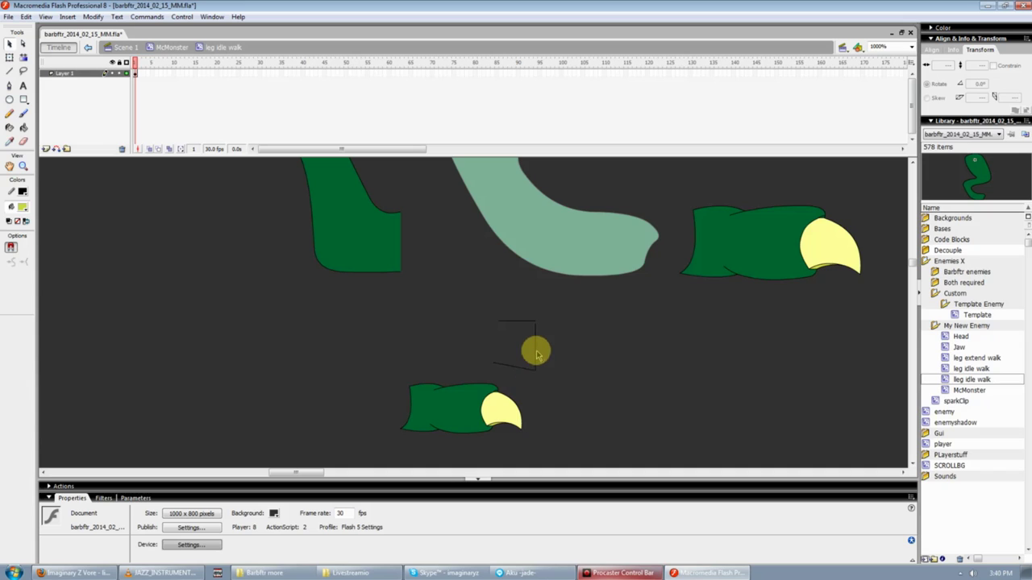
# Lengthen the second toe's upper line backward and bend its front and lower lines into a rounded tip
pyautogui.click(534, 320)
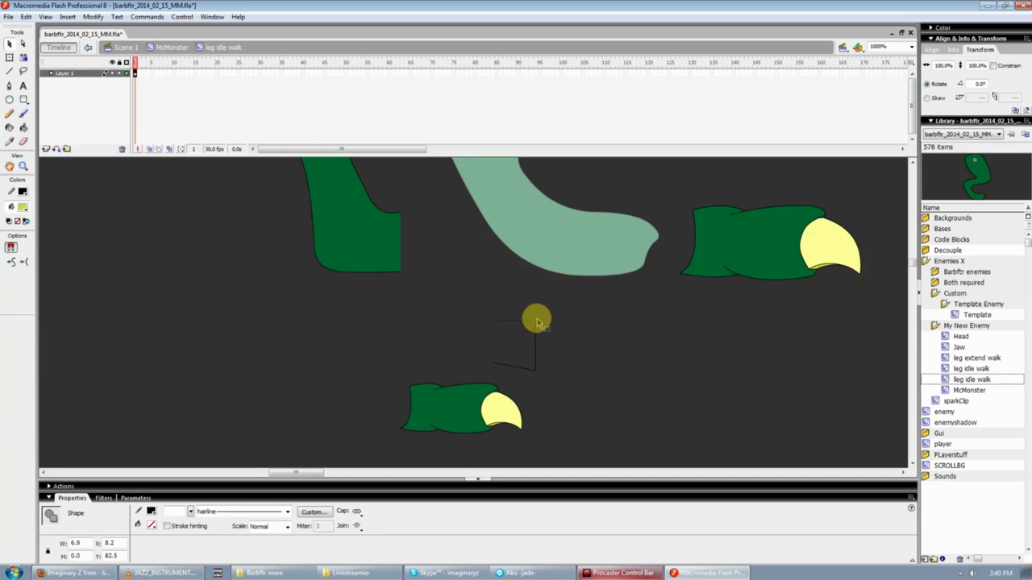
pyautogui.click(537, 323)
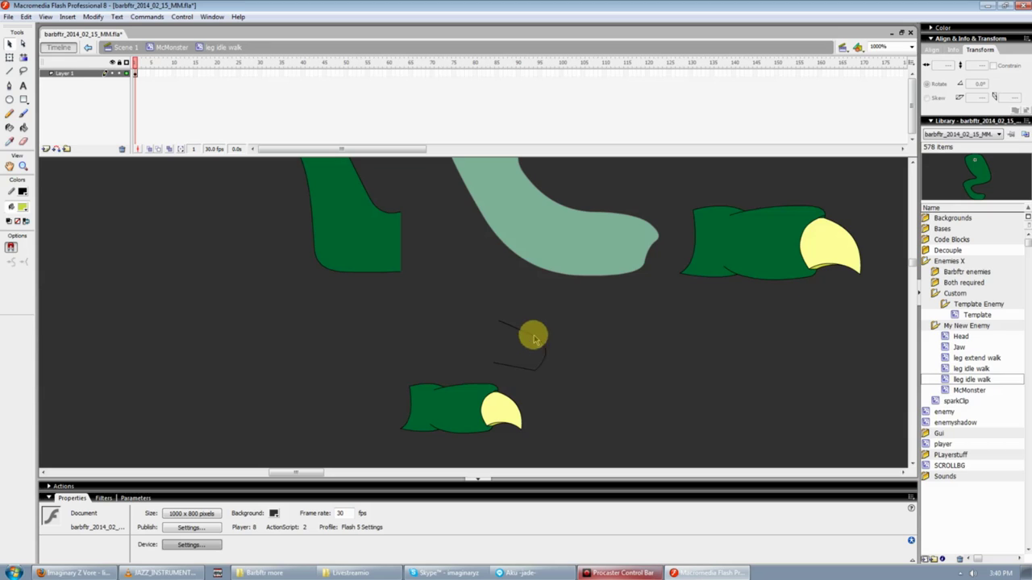
pyautogui.moveTo(544, 347); pyautogui.dragTo(437, 326)
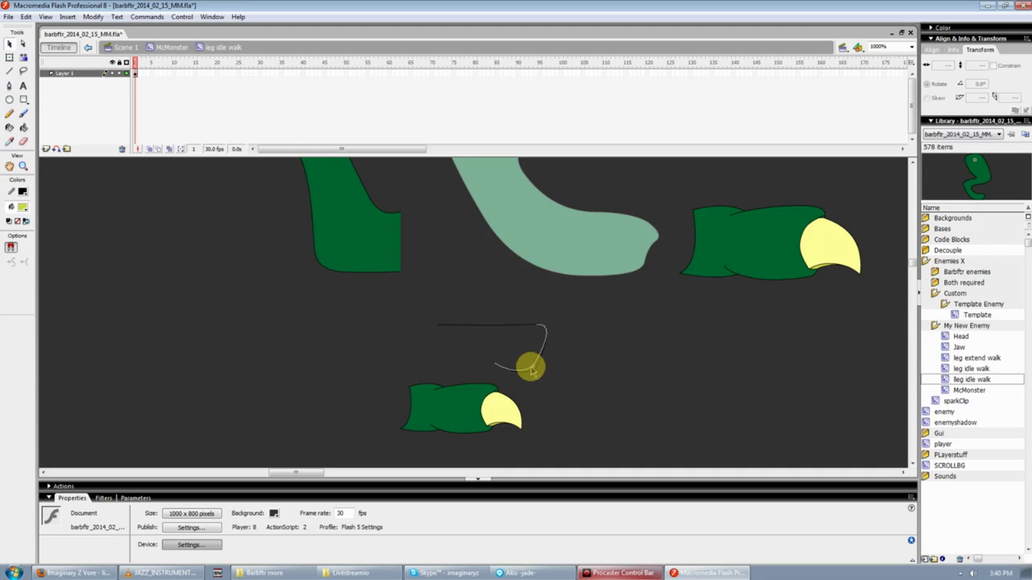
pyautogui.moveTo(525, 370)
pyautogui.mouseDown()
pyautogui.moveTo(535, 370)
pyautogui.moveTo(546, 329)
pyautogui.moveTo(558, 331)
pyautogui.mouseUp()
# Draw two lines forward from the second toe's tip and curve them into a pointed, downward-hooked claw
pyautogui.press('n')
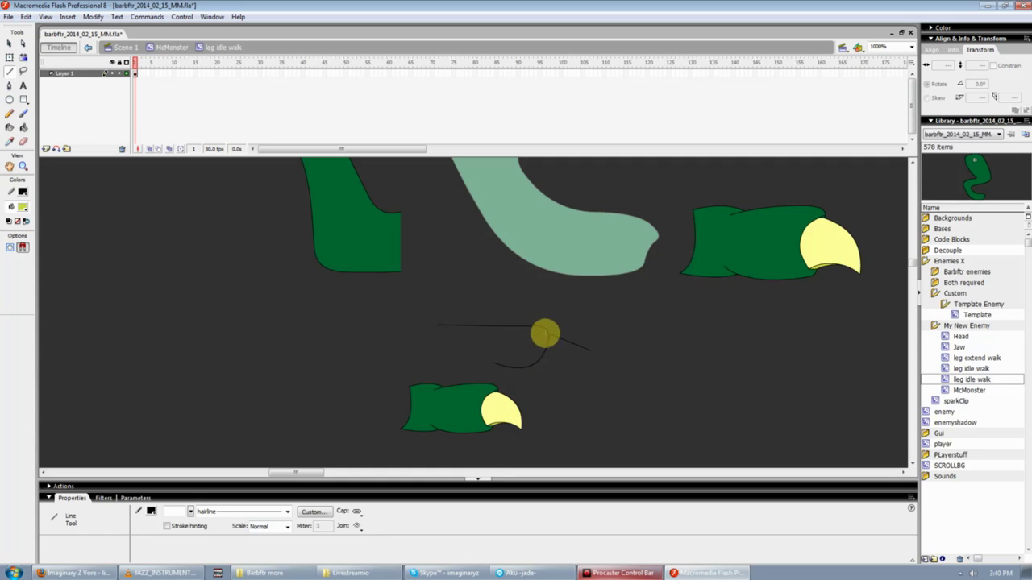
pyautogui.press('v')
pyautogui.moveTo(589, 365); pyautogui.dragTo(534, 367)
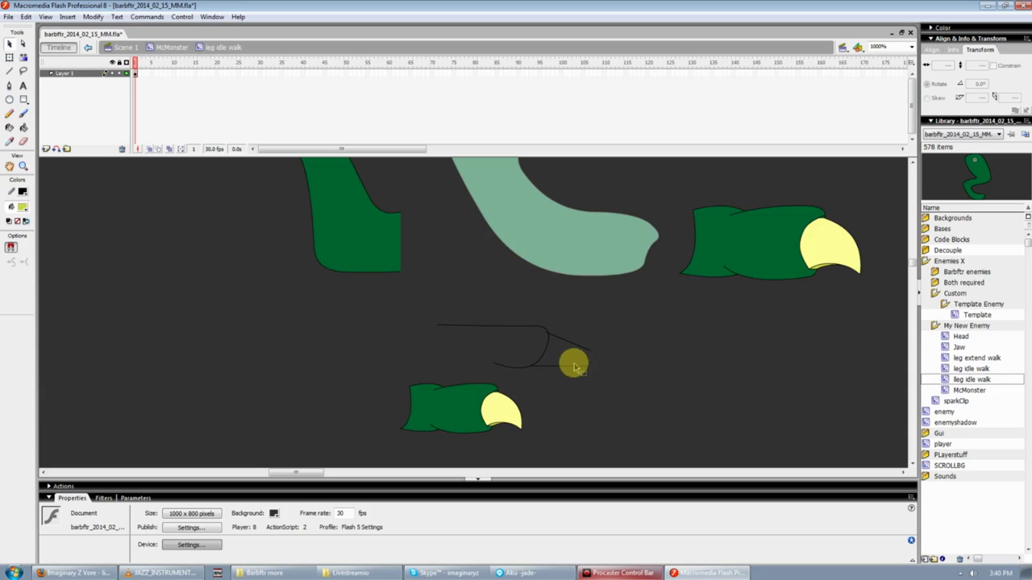
pyautogui.click(558, 367)
pyautogui.moveTo(555, 373)
pyautogui.mouseDown()
pyautogui.moveTo(579, 369)
pyautogui.moveTo(586, 353)
pyautogui.moveTo(578, 369)
pyautogui.mouseUp()
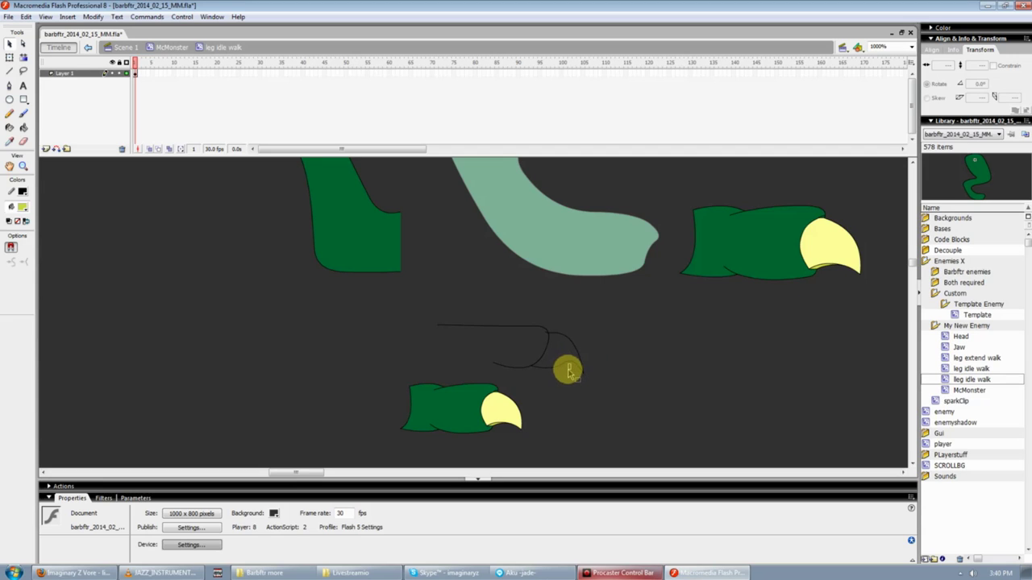
pyautogui.moveTo(566, 371)
pyautogui.mouseDown()
pyautogui.moveTo(585, 372)
pyautogui.moveTo(573, 370)
pyautogui.moveTo(568, 335)
pyautogui.mouseUp()
pyautogui.moveTo(539, 356); pyautogui.dragTo(542, 365)
# Fill the second toe's claw with the pale yellow sampled from the large toe's claw
pyautogui.press('i')
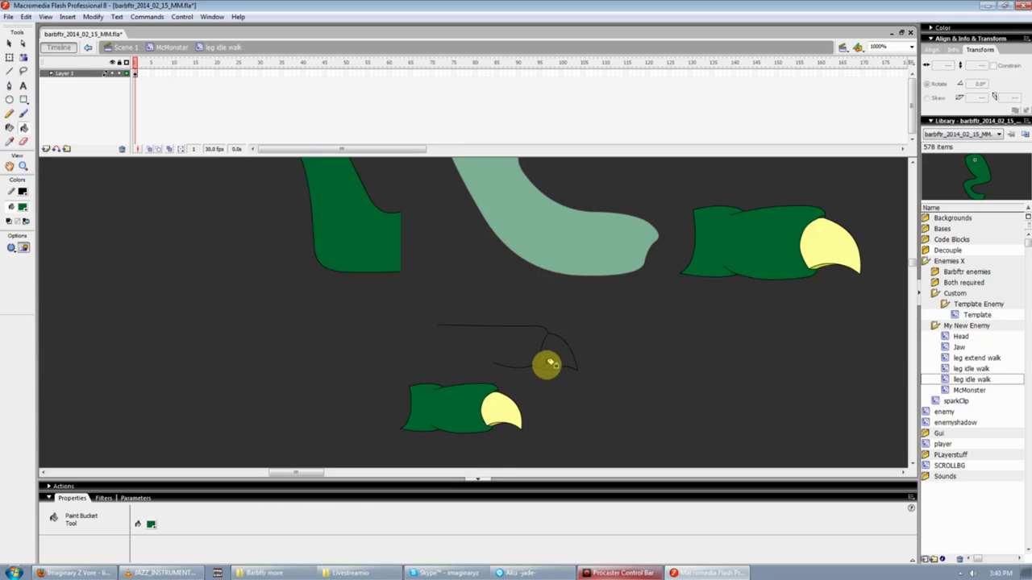
pyautogui.click(844, 243)
pyautogui.click(555, 359)
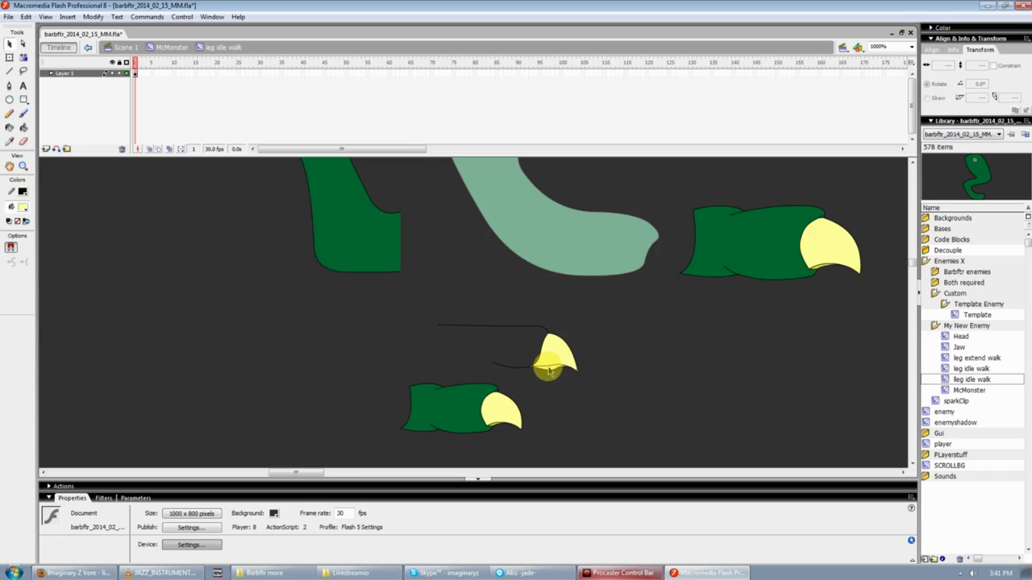
# Close the second toe's outline with a diagonal line at the back and fill it with the small toe's dark green
pyautogui.press('n')
pyautogui.moveTo(453, 342)
pyautogui.mouseDown()
pyautogui.moveTo(493, 365)
pyautogui.moveTo(439, 325)
pyautogui.mouseUp()
pyautogui.press('v')
pyautogui.press('i')
pyautogui.click(454, 403)
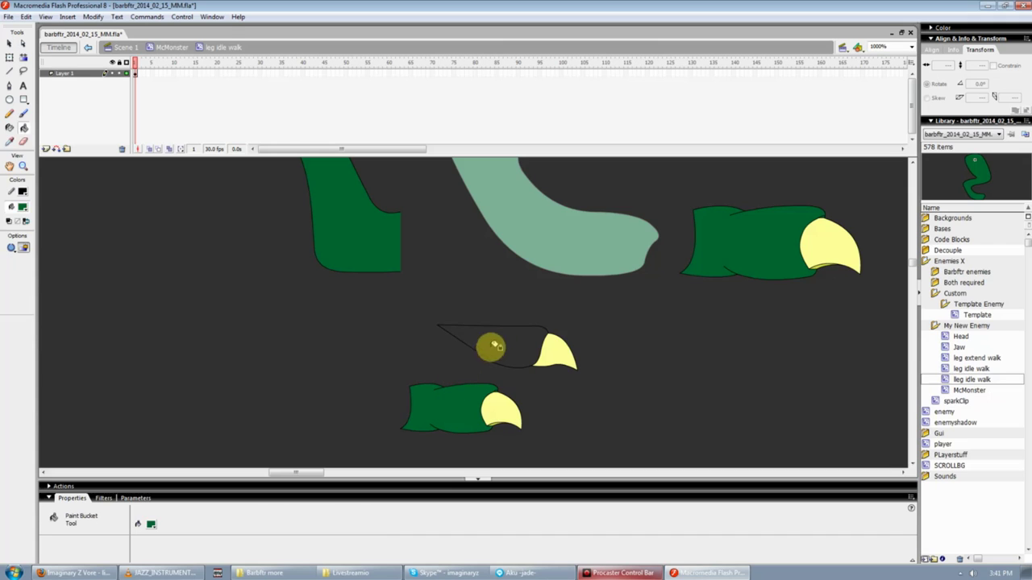
pyautogui.click(490, 346)
# Duplicate the second toe and the small toe, and overlap the small toe's copy in front of the second toe's copy
pyautogui.press('v')
pyautogui.click(508, 346)
pyautogui.moveTo(408, 305)
pyautogui.mouseDown()
pyautogui.moveTo(597, 377)
pyautogui.moveTo(417, 343)
pyautogui.moveTo(335, 381)
pyautogui.moveTo(541, 447)
pyautogui.mouseUp()
pyautogui.hotkey('ctrl', 'c')
pyautogui.hotkey('ctrl', 'v')
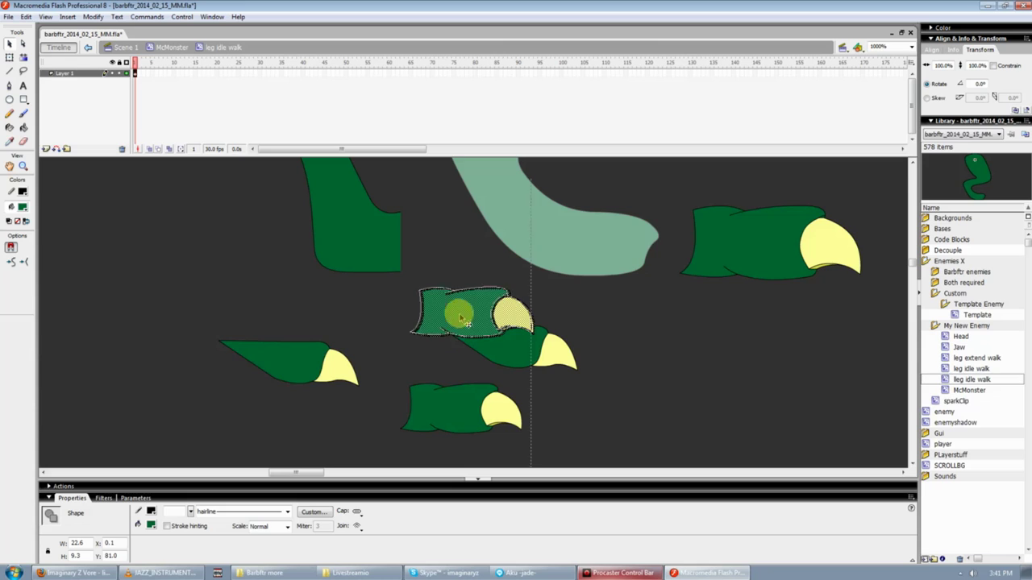
pyautogui.moveTo(456, 309); pyautogui.dragTo(294, 369)
pyautogui.press('Right')
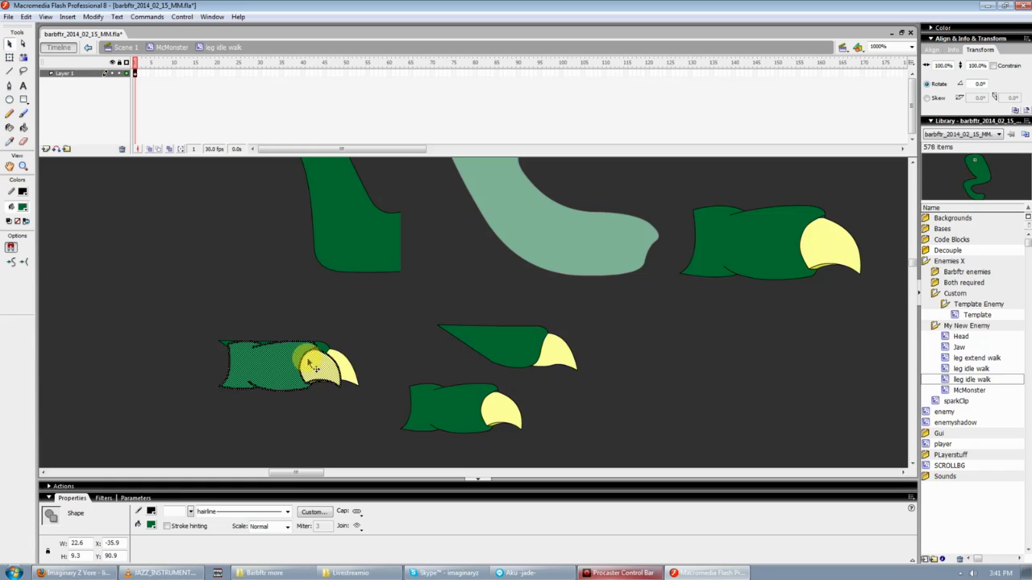
pyautogui.moveTo(314, 368); pyautogui.dragTo(315, 370)
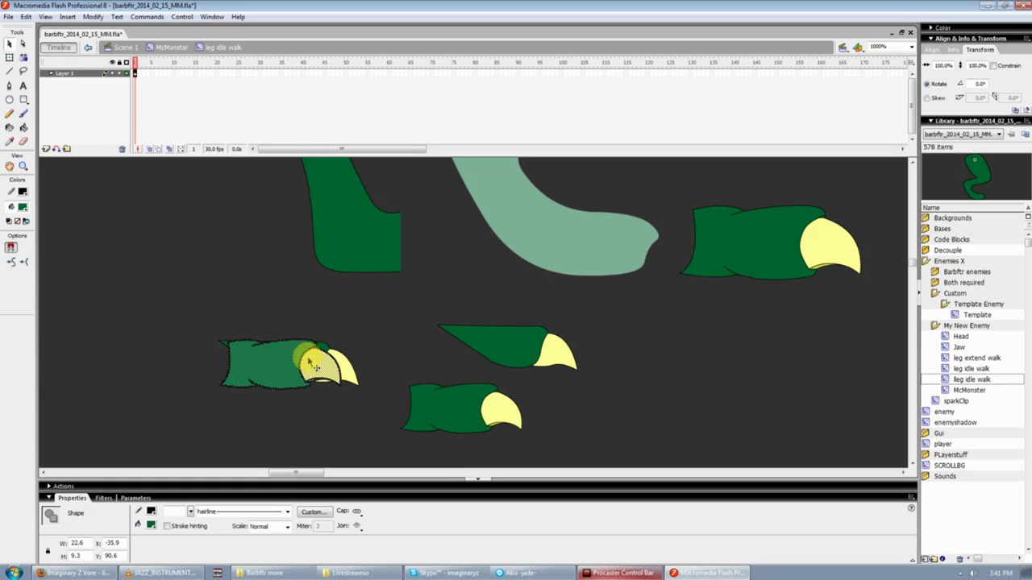
pyautogui.press('Down')
pyautogui.press('Down')
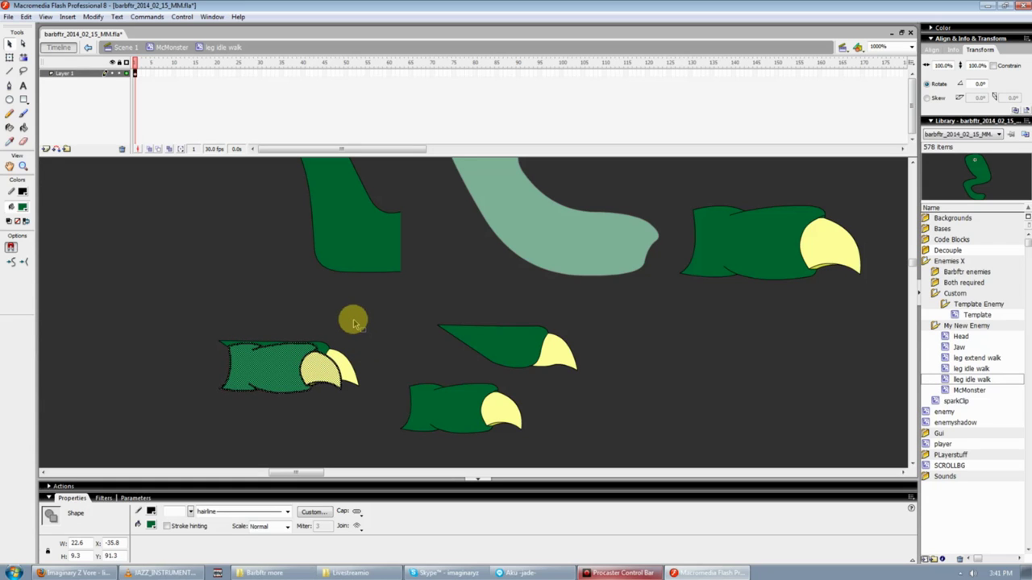
# Delete the rear toe's leftover outline at the back corner and attach its upper edge to the front toe
pyautogui.click(353, 323)
pyautogui.click(221, 345)
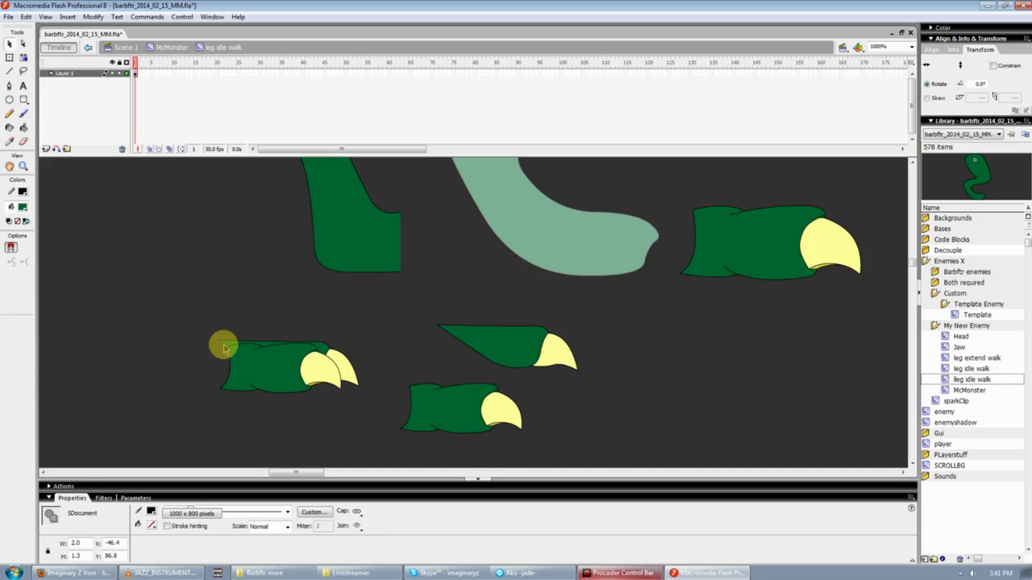
pyautogui.press('Delete')
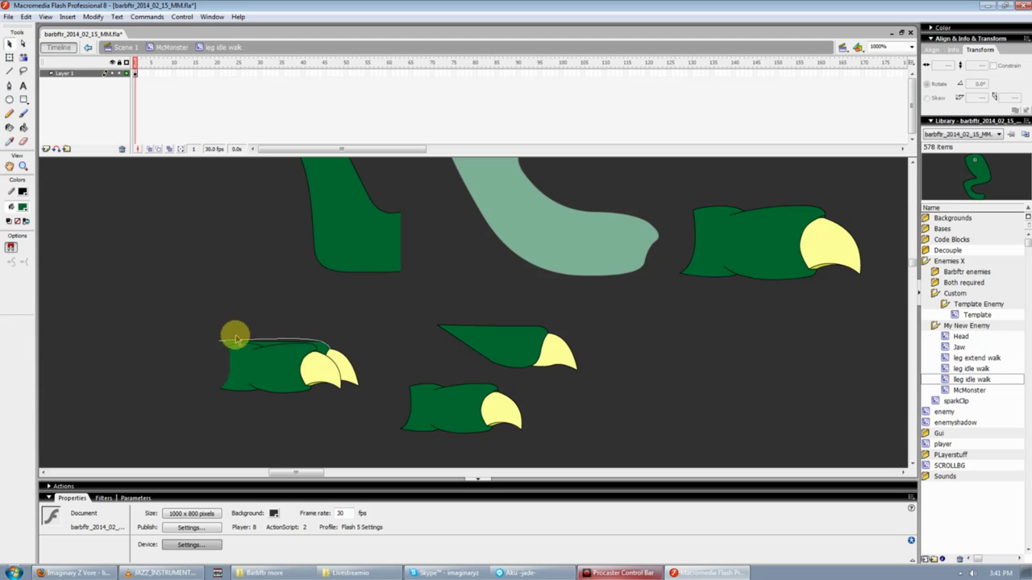
pyautogui.moveTo(219, 345); pyautogui.dragTo(277, 345)
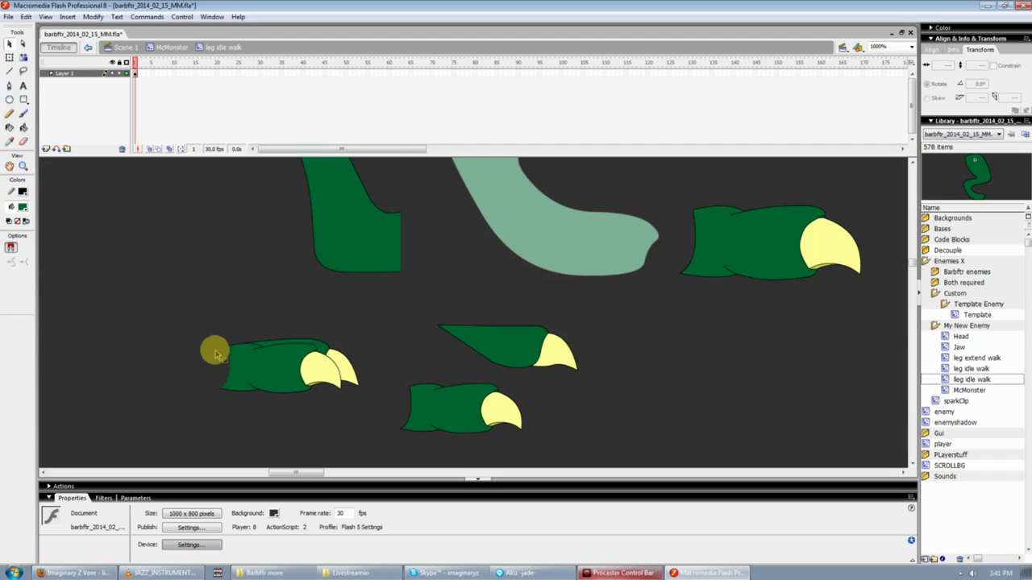
# Move the overlapping pair of toes straight down to free space above it
pyautogui.moveTo(184, 323); pyautogui.dragTo(389, 415)
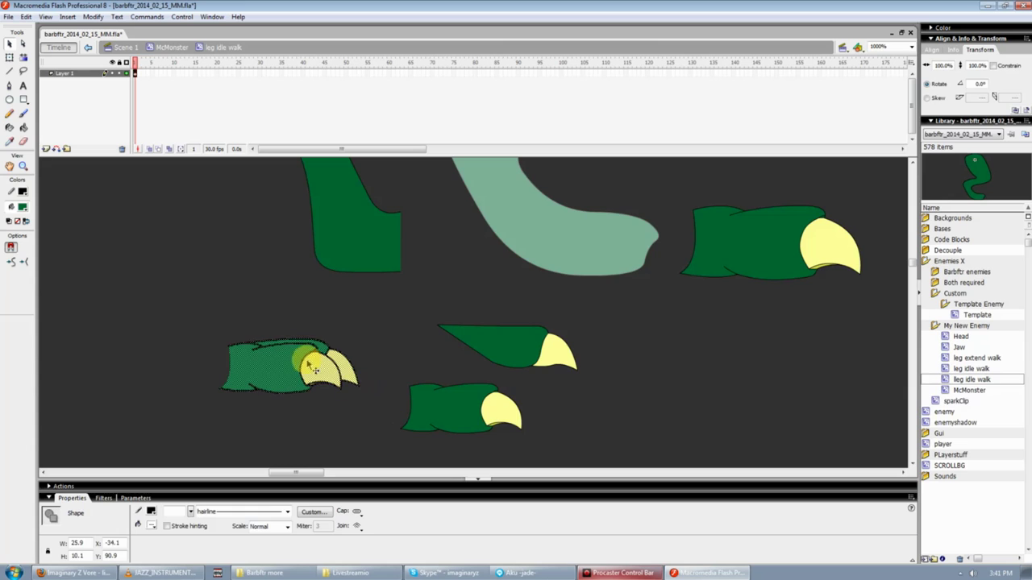
pyautogui.moveTo(312, 362); pyautogui.dragTo(312, 395)
pyautogui.click(369, 328)
pyautogui.scroll(1, 370, 328)
pyautogui.scroll(-2, 373, 335)
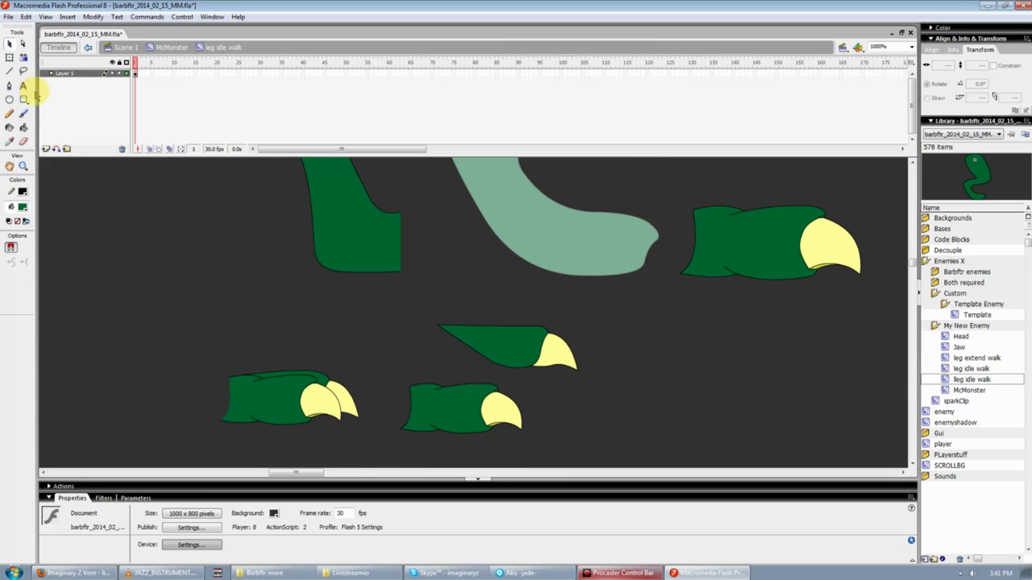
# Draw a closed outline above the paired toes and curve its sides into a large hooked claw with a rounded base
pyautogui.click(9, 71)
pyautogui.moveTo(292, 308); pyautogui.dragTo(229, 262)
pyautogui.moveTo(229, 262); pyautogui.dragTo(178, 307)
pyautogui.moveTo(178, 306)
pyautogui.mouseDown()
pyautogui.moveTo(203, 345)
pyautogui.moveTo(178, 341)
pyautogui.mouseUp()
pyautogui.moveTo(178, 342); pyautogui.dragTo(230, 351)
pyautogui.moveTo(230, 351)
pyautogui.mouseDown()
pyautogui.moveTo(229, 311)
pyautogui.moveTo(230, 326)
pyautogui.moveTo(270, 305)
pyautogui.moveTo(233, 258)
pyautogui.moveTo(203, 260)
pyautogui.moveTo(227, 259)
pyautogui.mouseUp()
pyautogui.press('v')
pyautogui.moveTo(268, 315); pyautogui.dragTo(234, 340)
pyautogui.moveTo(177, 323); pyautogui.dragTo(163, 320)
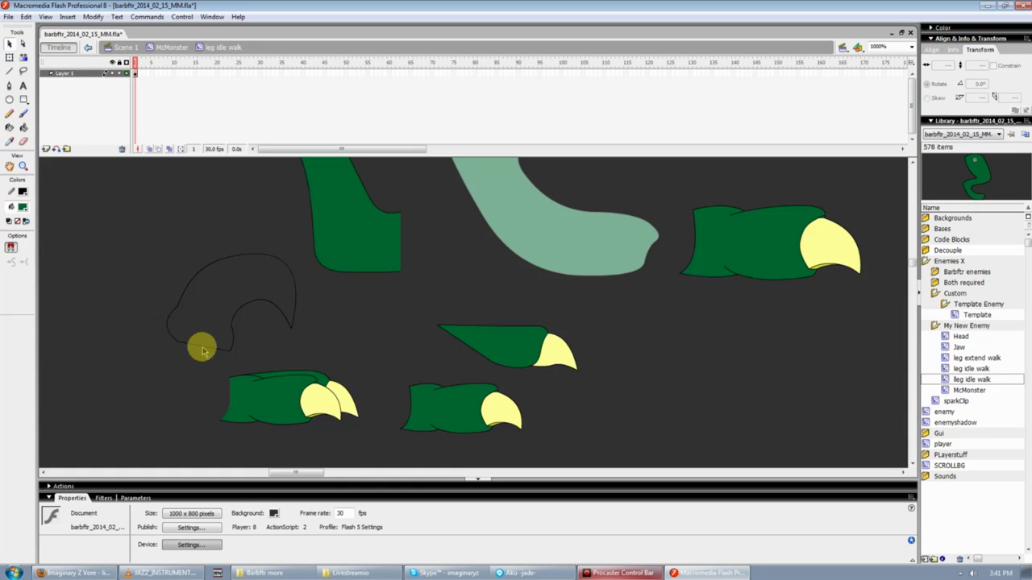
# Fill the hooked shape with dark green and draw a line across its base to separate the claw from the toe
pyautogui.press('k')
pyautogui.click(202, 322)
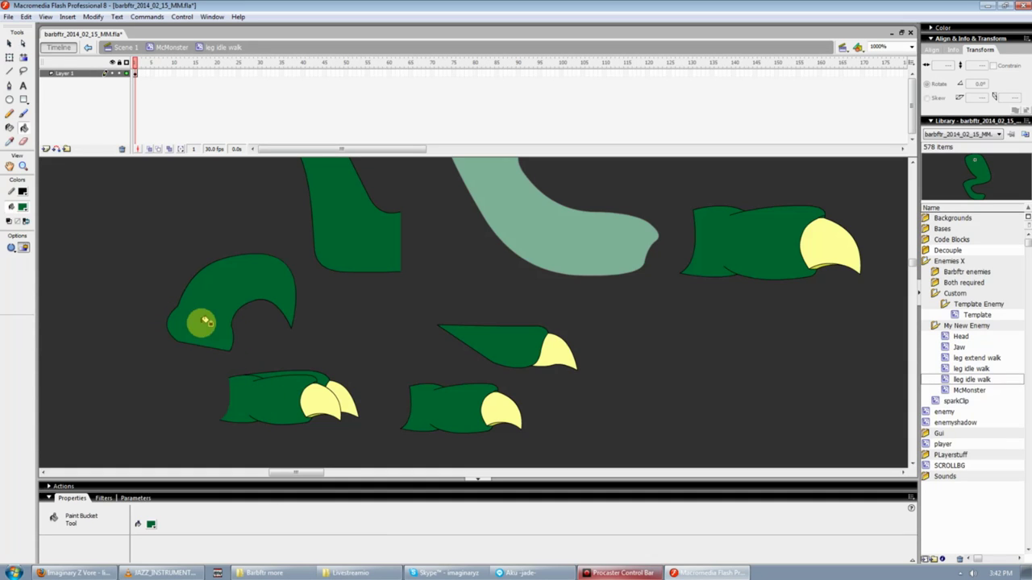
pyautogui.press('n')
pyautogui.press('v')
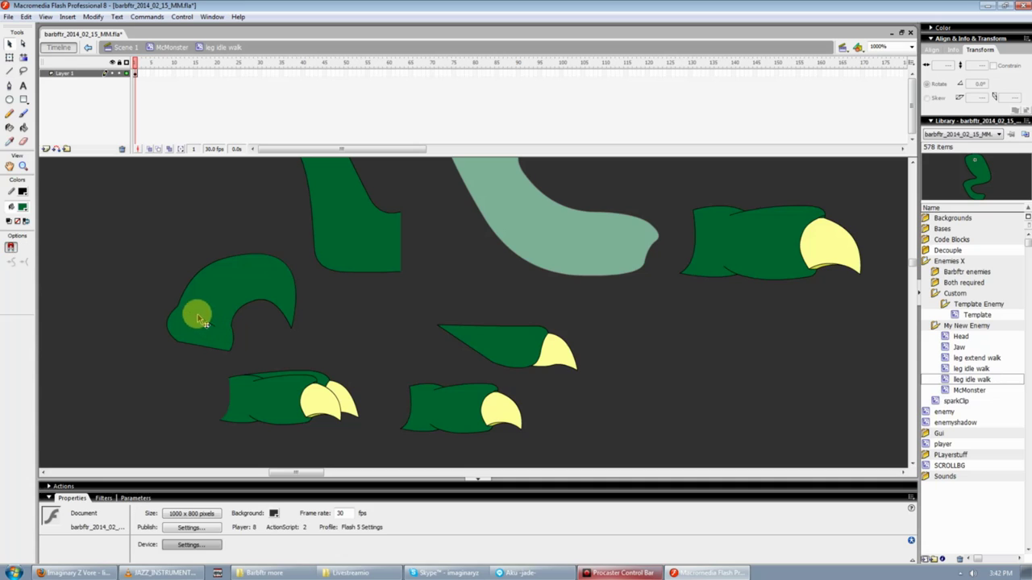
pyautogui.moveTo(191, 315); pyautogui.dragTo(177, 307)
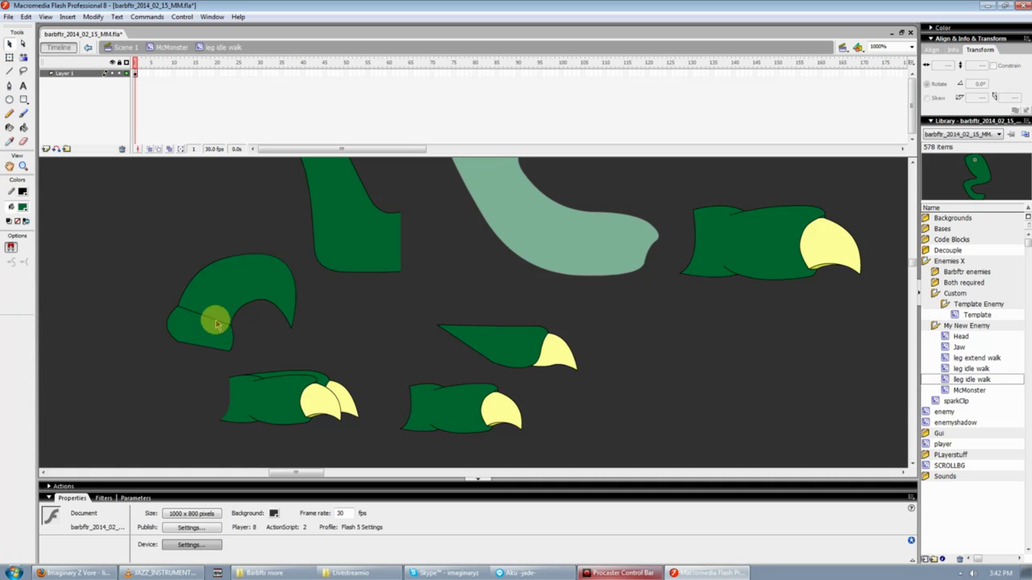
# Fill the hooked claw above the dividing line with pale yellow sampled from the paired toes' claws
pyautogui.press('i')
pyautogui.click(302, 387)
pyautogui.click(231, 308)
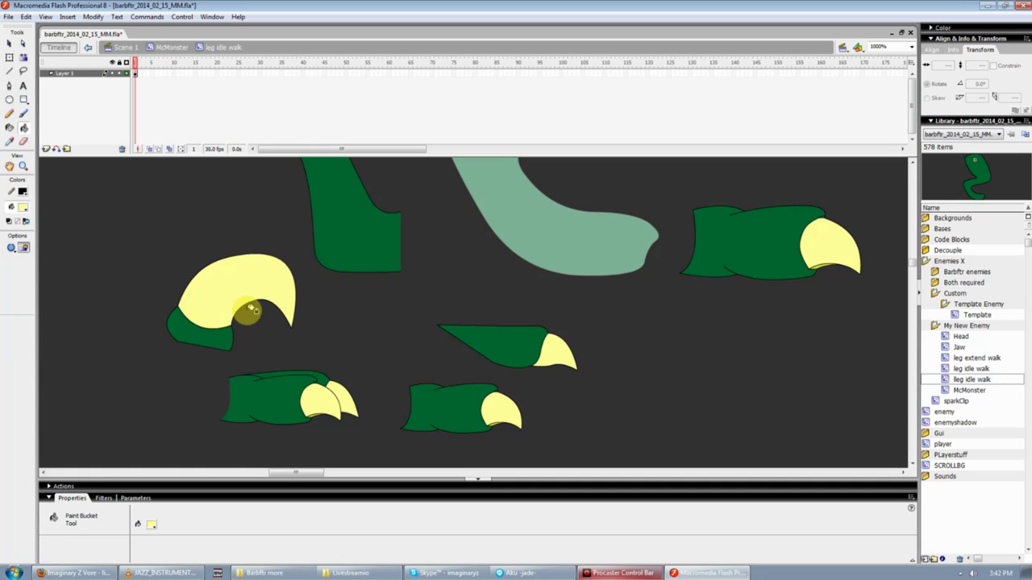
# Reshape the hooked claw into a slimmer, tighter hook by pulling in its tip, outer curve and rear base edge
pyautogui.press('v')
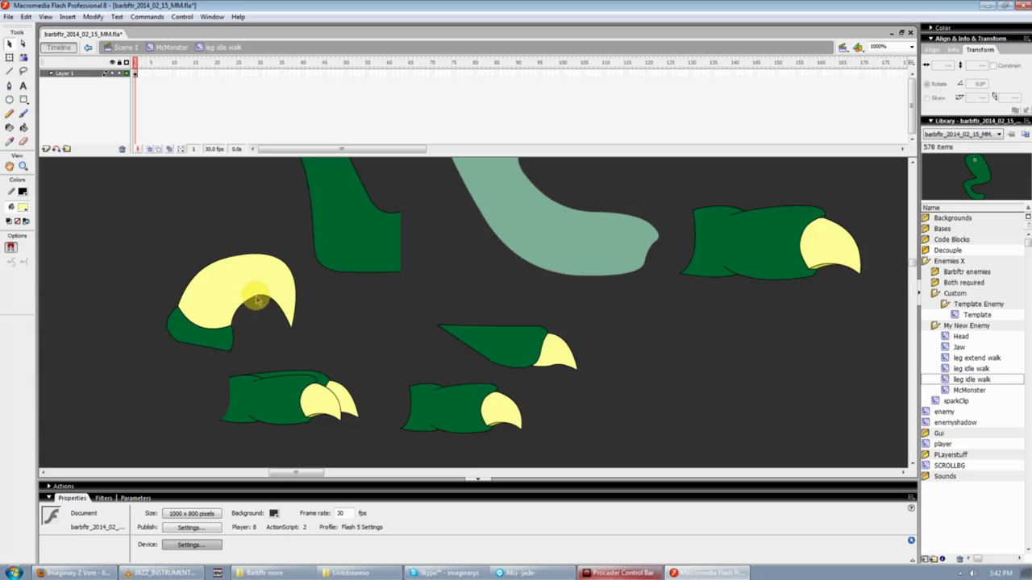
pyautogui.moveTo(244, 301); pyautogui.dragTo(283, 288)
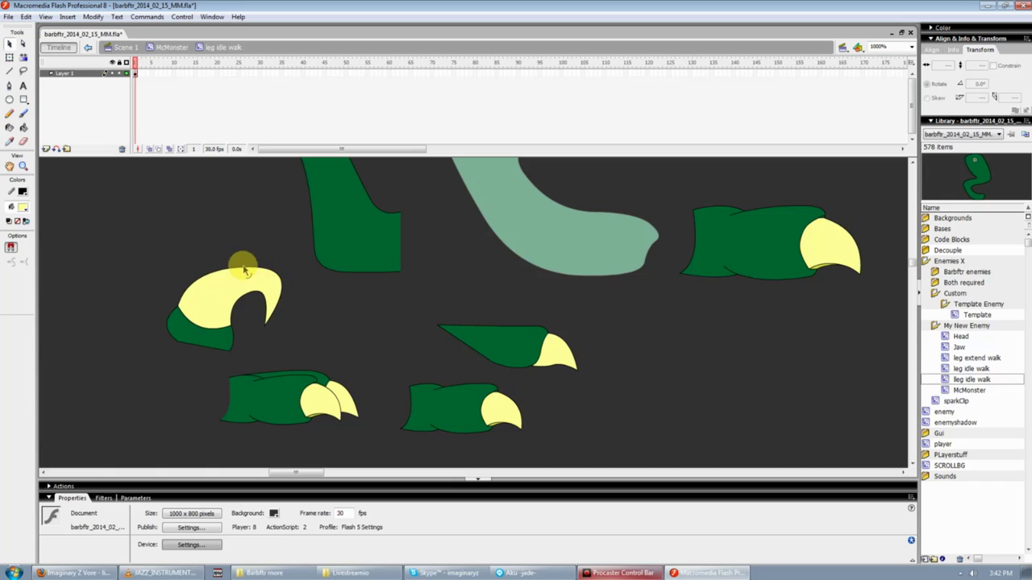
pyautogui.moveTo(227, 273)
pyautogui.mouseDown()
pyautogui.moveTo(203, 272)
pyautogui.moveTo(218, 264)
pyautogui.mouseUp()
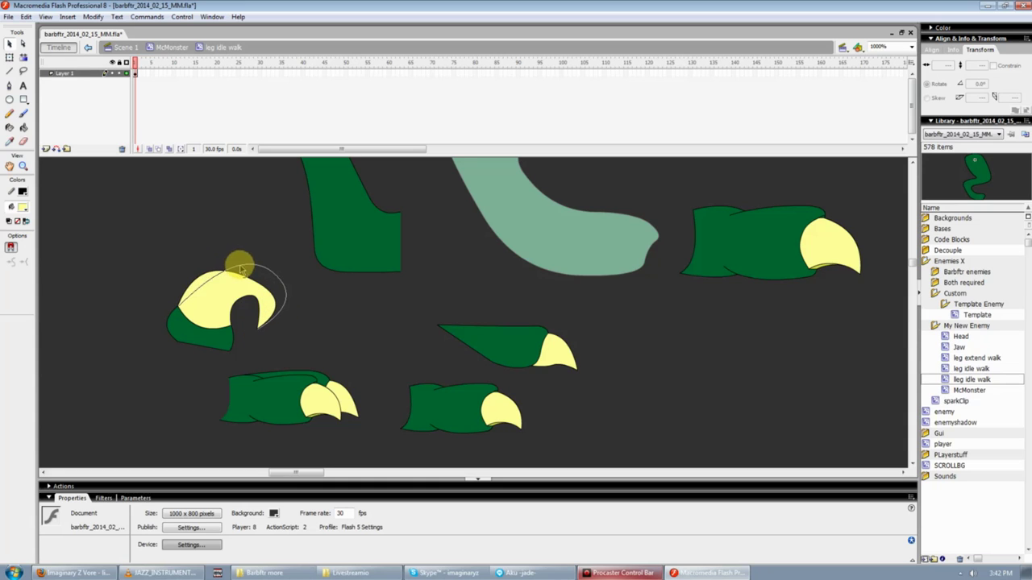
pyautogui.moveTo(240, 268); pyautogui.dragTo(185, 274)
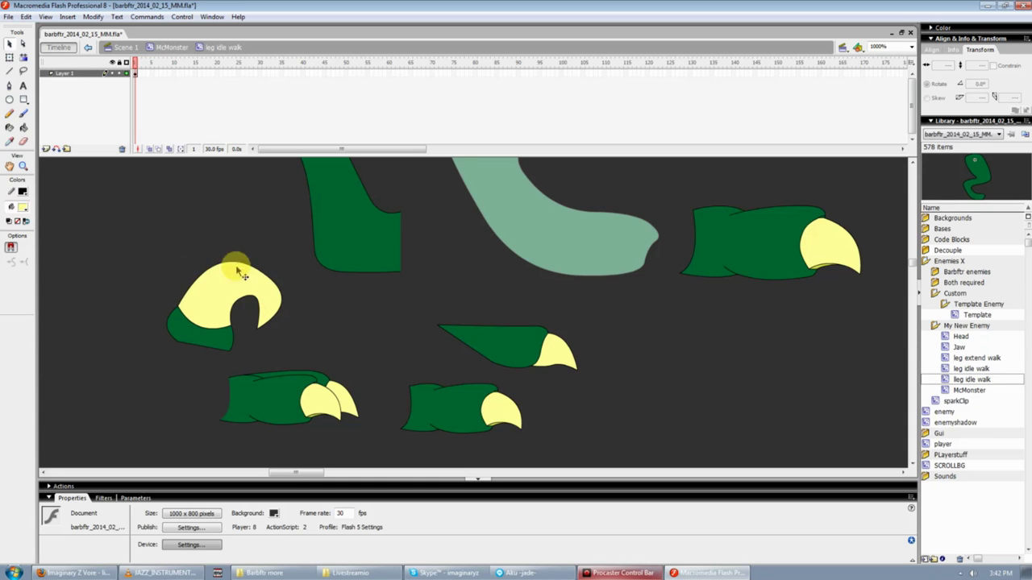
pyautogui.moveTo(181, 231); pyautogui.dragTo(291, 288)
pyautogui.click(298, 274)
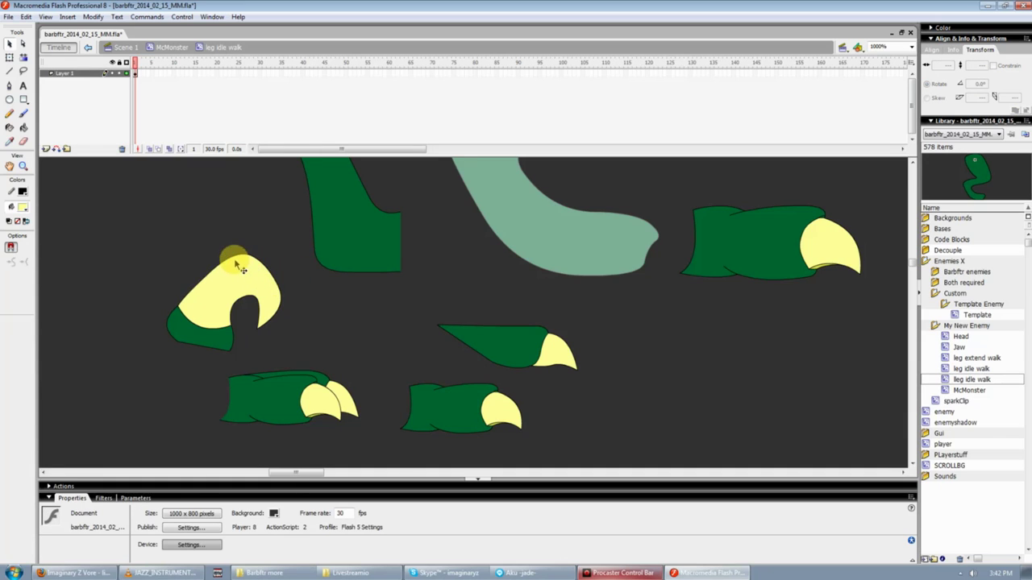
pyautogui.moveTo(218, 266); pyautogui.dragTo(218, 268)
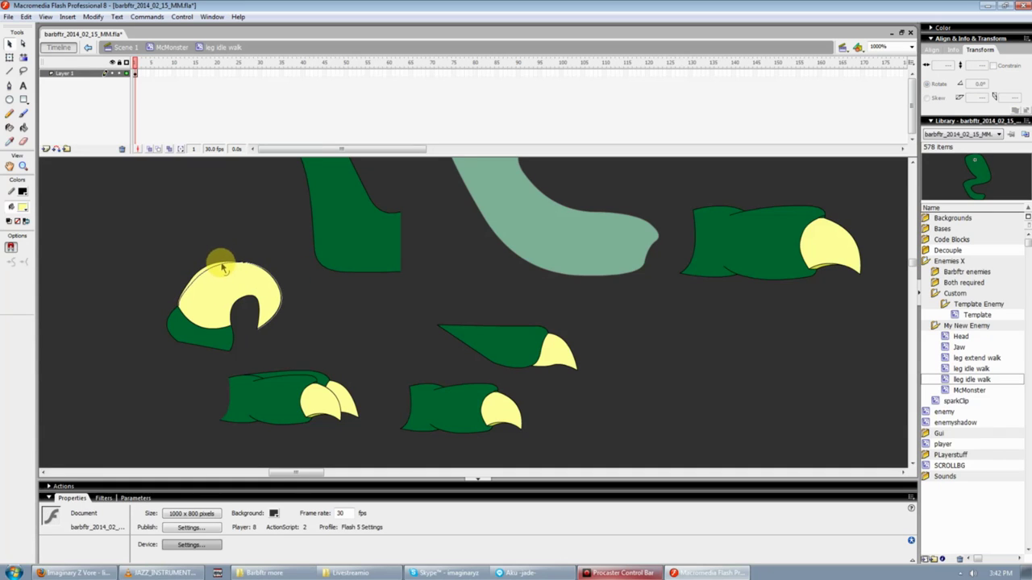
pyautogui.moveTo(260, 328); pyautogui.dragTo(278, 308)
pyautogui.moveTo(220, 272); pyautogui.dragTo(220, 274)
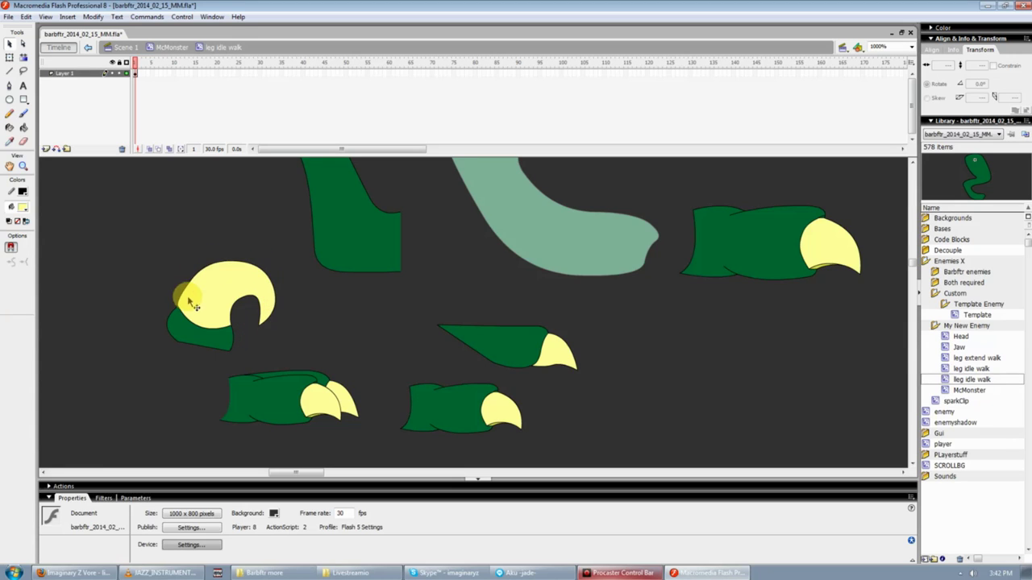
pyautogui.moveTo(180, 307); pyautogui.dragTo(258, 310)
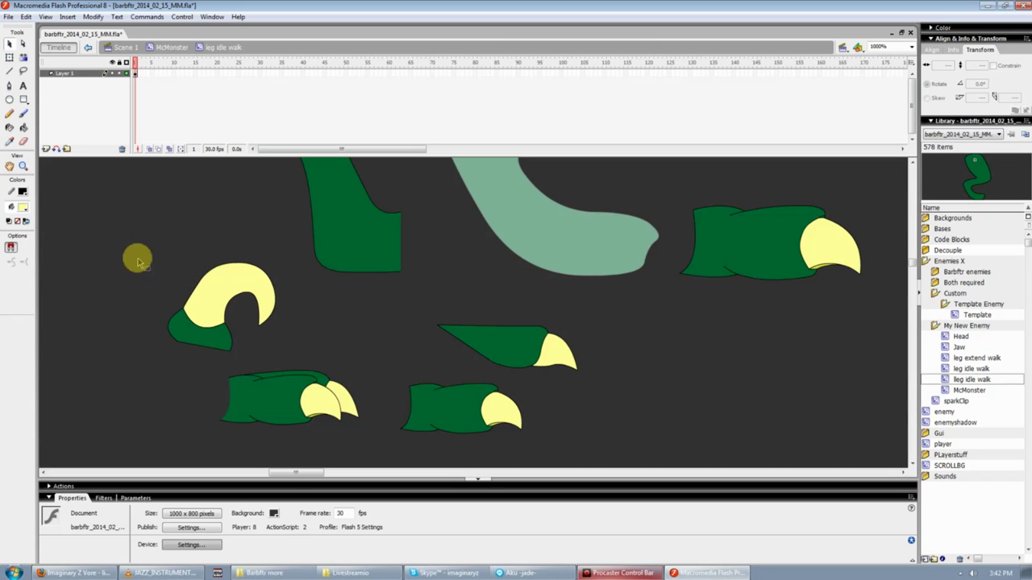
# Set the hooked claw aside to the right of the single toe and place a duplicate above the paired toes
pyautogui.moveTo(133, 249); pyautogui.dragTo(306, 375)
pyautogui.moveTo(286, 327); pyautogui.dragTo(722, 389)
pyautogui.hotkey('ctrl', 'v')
pyautogui.moveTo(466, 307); pyautogui.dragTo(184, 300)
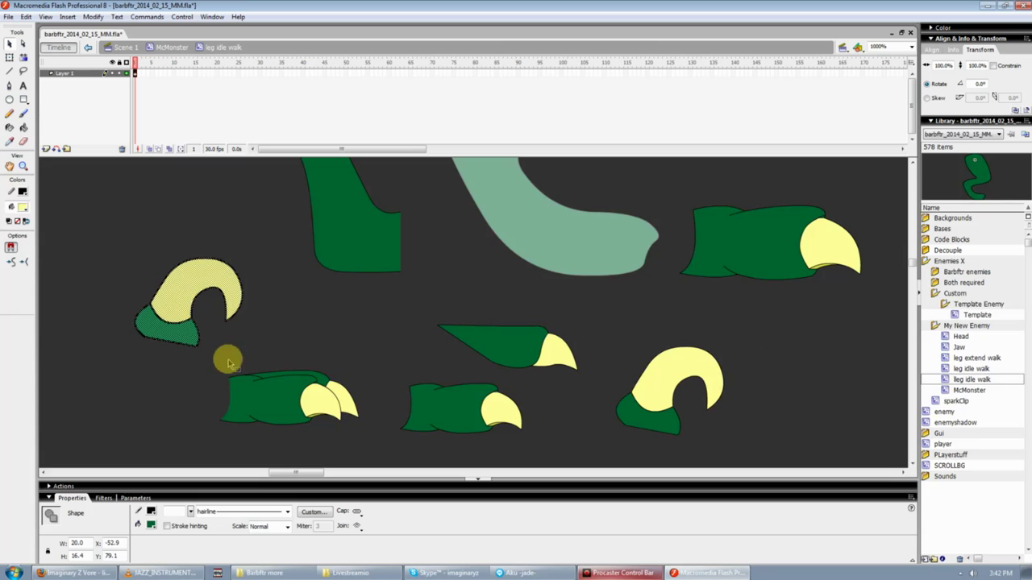
# Shift the paired toes slightly left and rotate the hooked claw above them slightly counterclockwise
pyautogui.moveTo(207, 363); pyautogui.dragTo(376, 437)
pyautogui.moveTo(294, 389)
pyautogui.mouseDown()
pyautogui.moveTo(234, 360)
pyautogui.moveTo(197, 322)
pyautogui.moveTo(203, 310)
pyautogui.moveTo(206, 327)
pyautogui.moveTo(293, 408)
pyautogui.moveTo(286, 399)
pyautogui.mouseUp()
pyautogui.moveTo(108, 232); pyautogui.dragTo(280, 367)
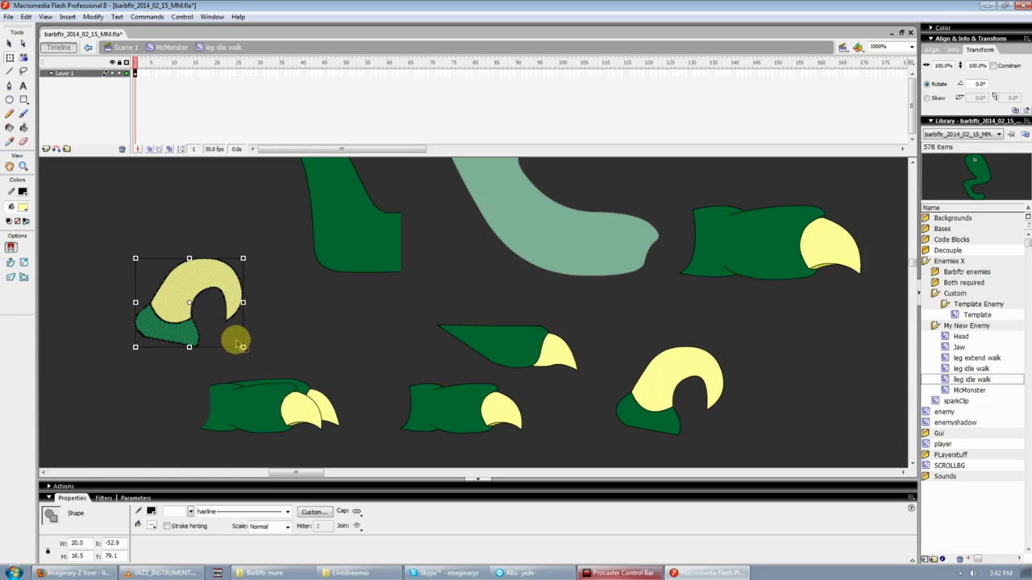
pyautogui.moveTo(233, 339); pyautogui.dragTo(281, 325)
pyautogui.press('v')
pyautogui.moveTo(166, 359); pyautogui.dragTo(360, 449)
pyautogui.moveTo(283, 405); pyautogui.dragTo(205, 257)
pyautogui.hotkey('ctrl', 'z')
pyautogui.click(265, 333)
# Move the paired toes up over the green base of the hooked claw and merge the shapes
pyautogui.moveTo(116, 361); pyautogui.dragTo(327, 446)
pyautogui.moveTo(236, 403); pyautogui.dragTo(227, 333)
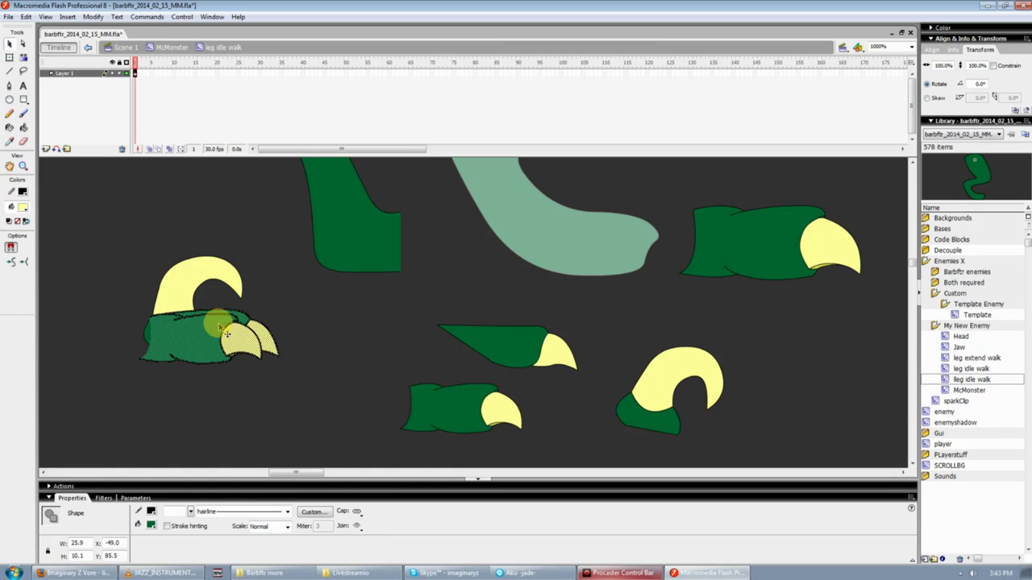
pyautogui.click(283, 320)
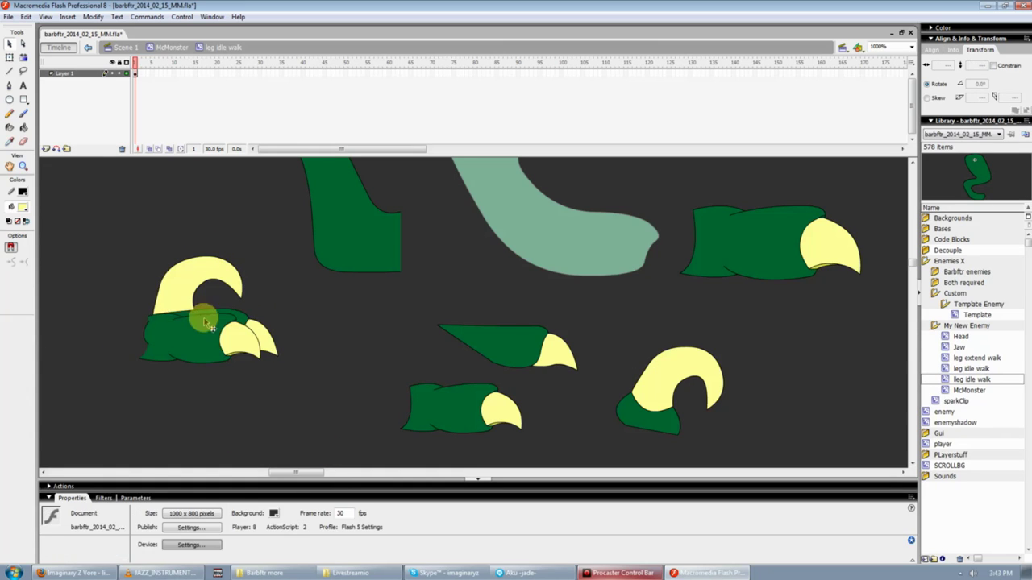
# Delete the green base remnant sticking out behind the toes and pull the hooked claw's tip slightly inward
pyautogui.click(146, 332)
pyautogui.press('Delete')
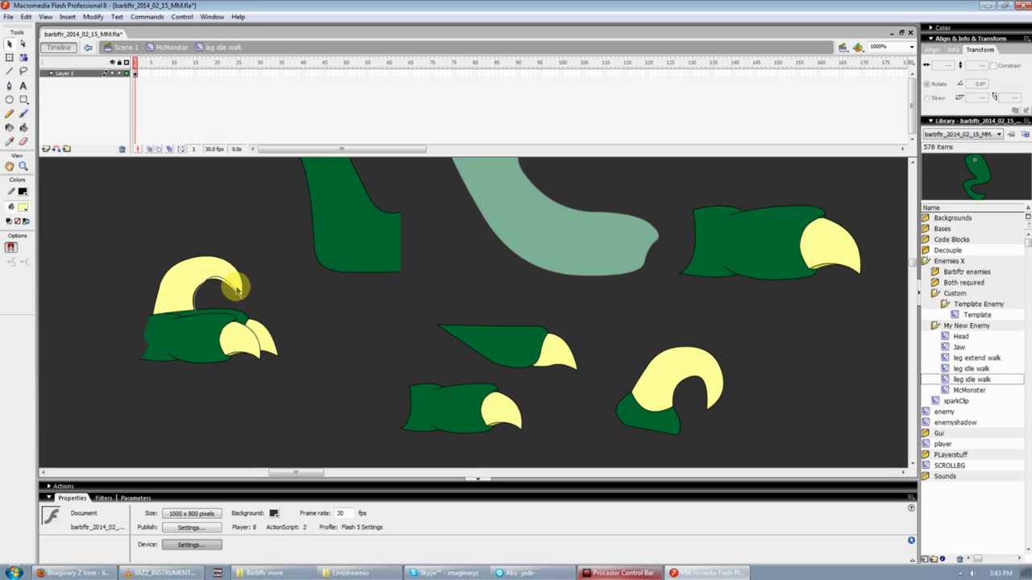
pyautogui.moveTo(239, 292); pyautogui.dragTo(235, 293)
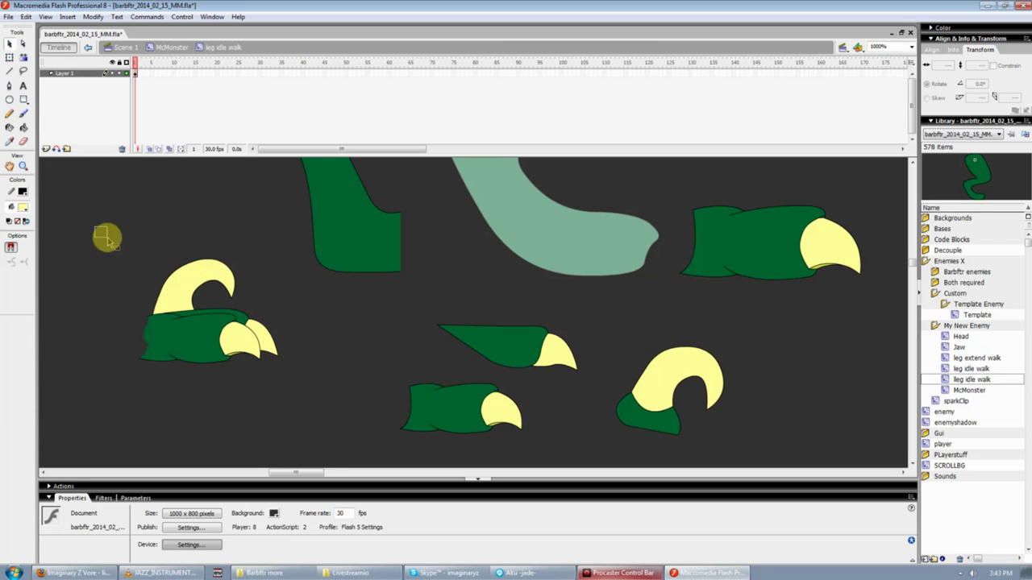
# Move the assembled foot onto the lower end of the dark green leg and enlarge it to 134.6%
pyautogui.moveTo(94, 226); pyautogui.dragTo(293, 380)
pyautogui.moveTo(212, 308); pyautogui.dragTo(438, 207)
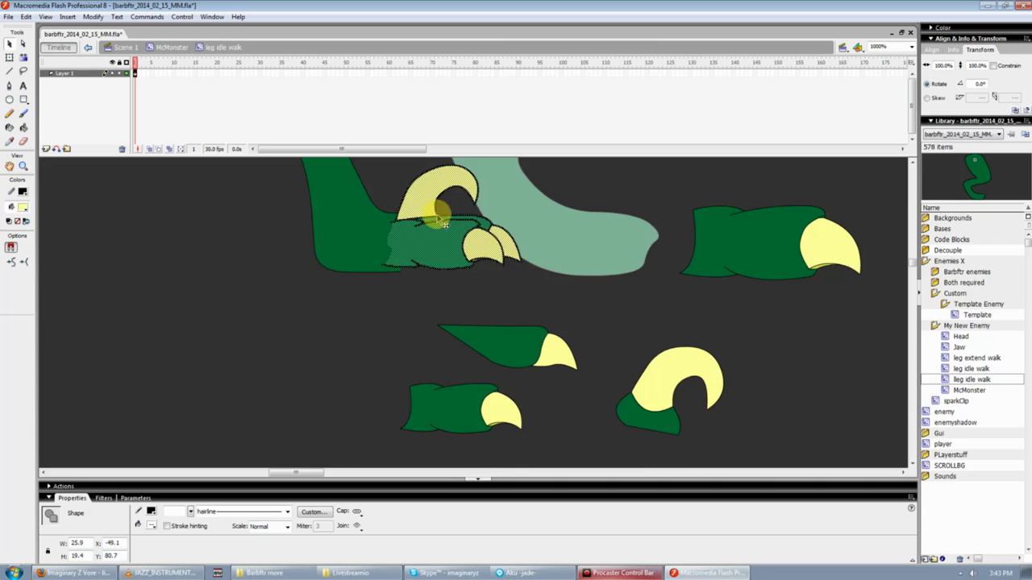
pyautogui.scroll(3, 521, 373)
pyautogui.press('q')
pyautogui.moveTo(521, 367); pyautogui.dragTo(543, 382)
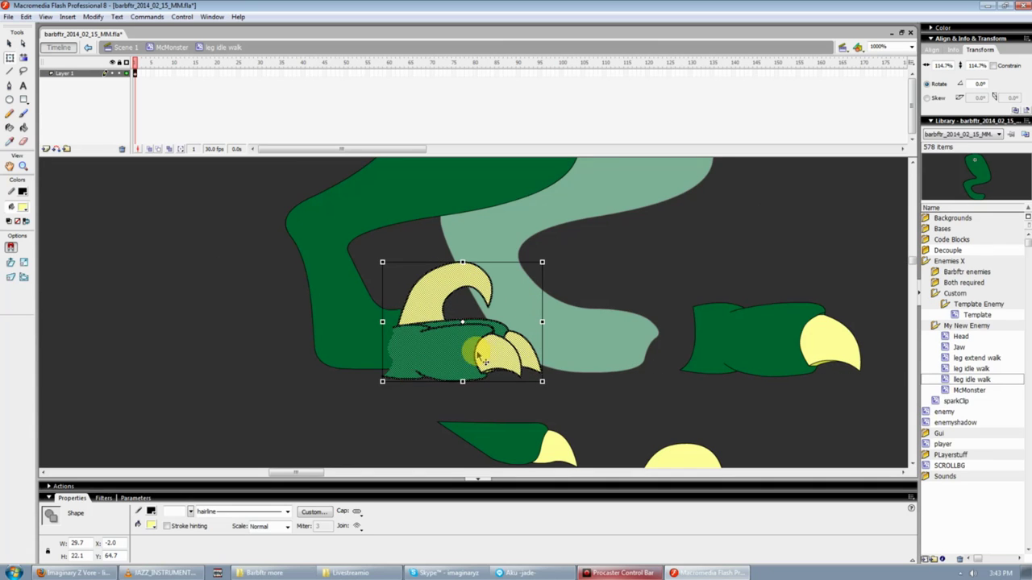
pyautogui.moveTo(474, 351)
pyautogui.mouseDown()
pyautogui.moveTo(458, 336)
pyautogui.moveTo(467, 351)
pyautogui.moveTo(444, 341)
pyautogui.moveTo(455, 352)
pyautogui.mouseUp()
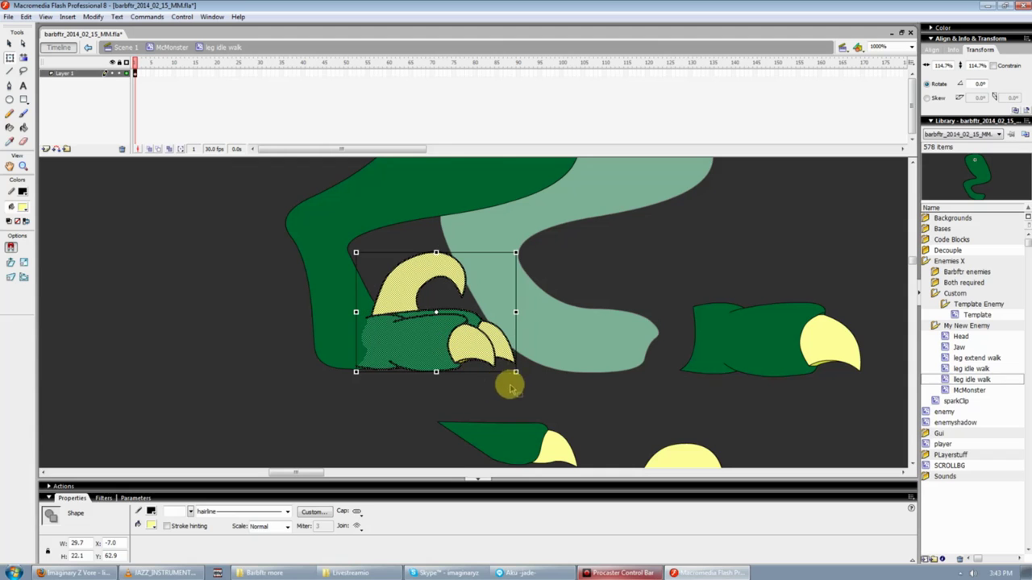
pyautogui.moveTo(515, 371); pyautogui.dragTo(544, 392)
pyautogui.moveTo(460, 327); pyautogui.dragTo(460, 307)
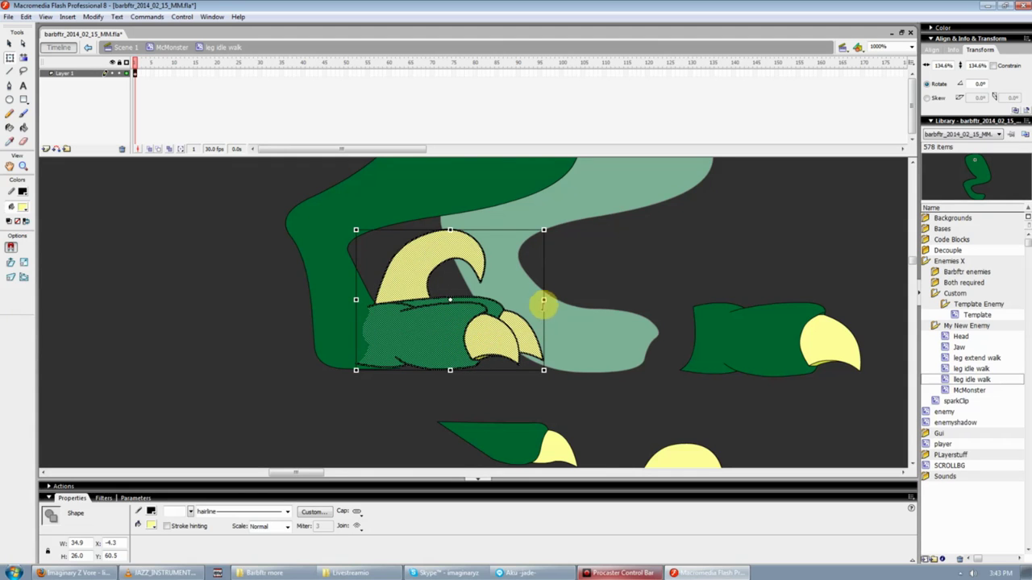
# Compare the foot's proportions with the whole body, nudge it slightly down and merge it with the leg
pyautogui.hotkey('ctrl', '=')
pyautogui.hotkey('ctrl', '-')
pyautogui.hotkey('ctrl', '-')
pyautogui.scroll(2, 532, 329)
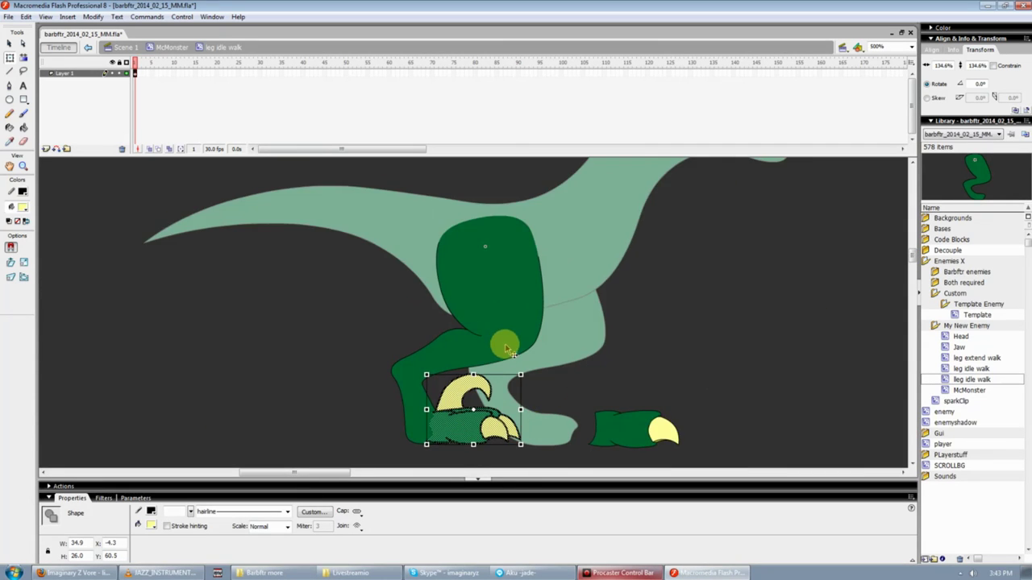
pyautogui.scroll(-2, 506, 346)
pyautogui.moveTo(502, 344); pyautogui.dragTo(503, 346)
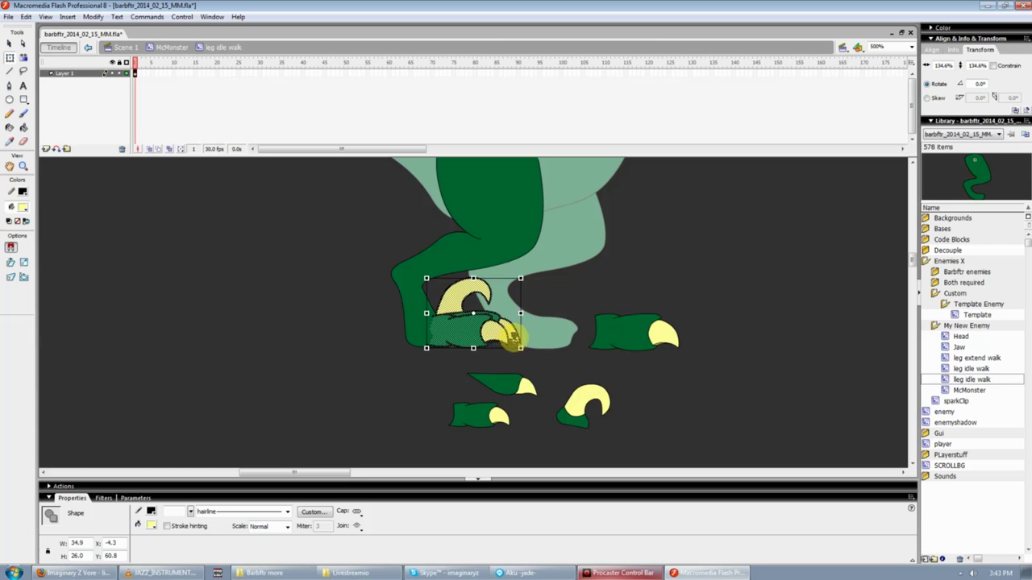
pyautogui.click(552, 337)
# Reshape the heel and sole outline so the leg flows smoothly into the underside of the toes
pyautogui.hotkey('ctrl', '-')
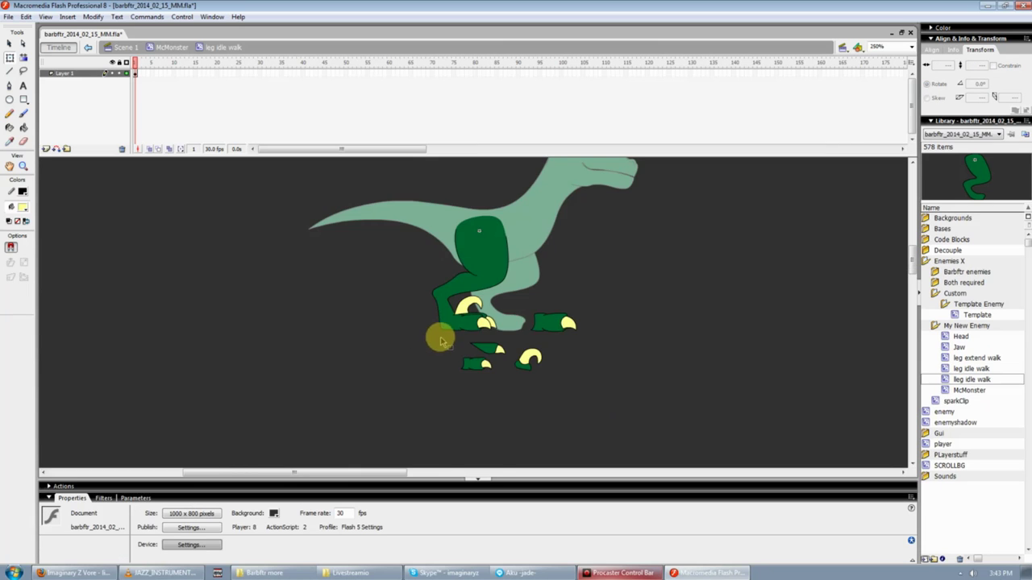
pyautogui.hotkey('ctrl', '=')
pyautogui.scroll(-4, 435, 395)
pyautogui.hotkey('ctrl', '=')
pyautogui.scroll(-7, 453, 429)
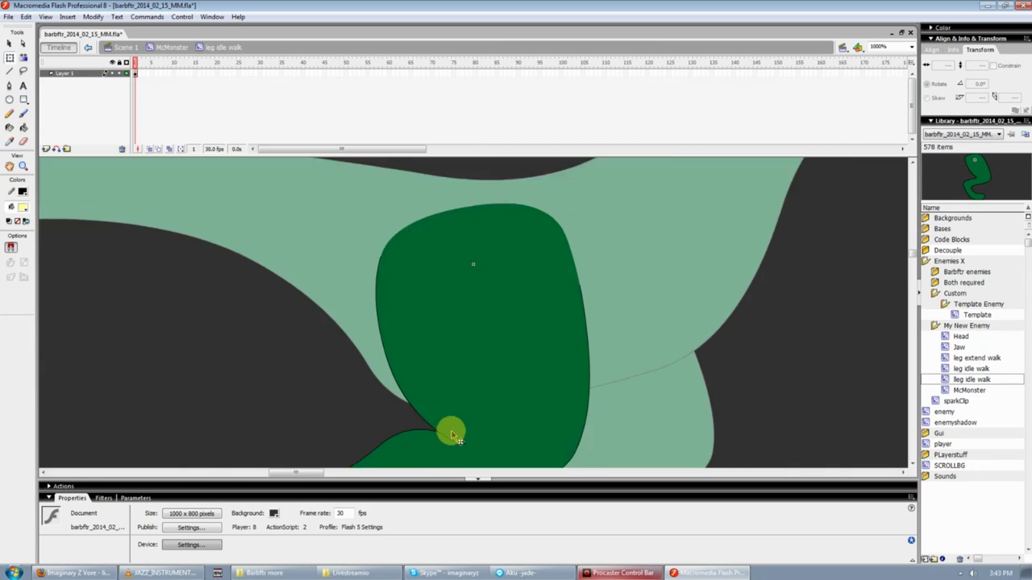
pyautogui.hotkey('ctrl', '=')
pyautogui.scroll(-5, 331, 353)
pyautogui.scroll(-10, 330, 355)
pyautogui.scroll(1, 320, 339)
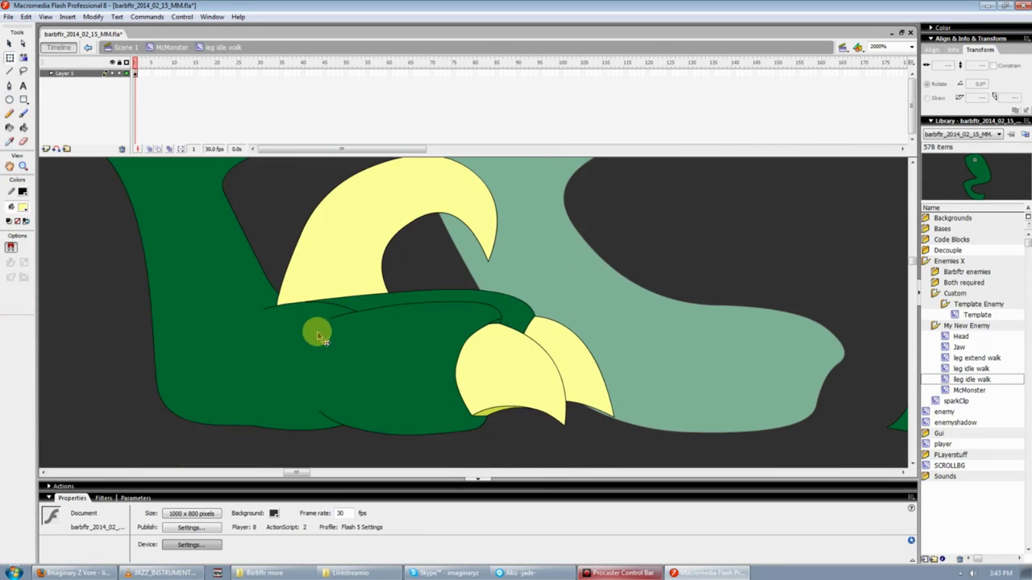
pyautogui.moveTo(251, 434)
pyautogui.mouseDown()
pyautogui.moveTo(250, 421)
pyautogui.moveTo(242, 431)
pyautogui.moveTo(261, 424)
pyautogui.mouseUp()
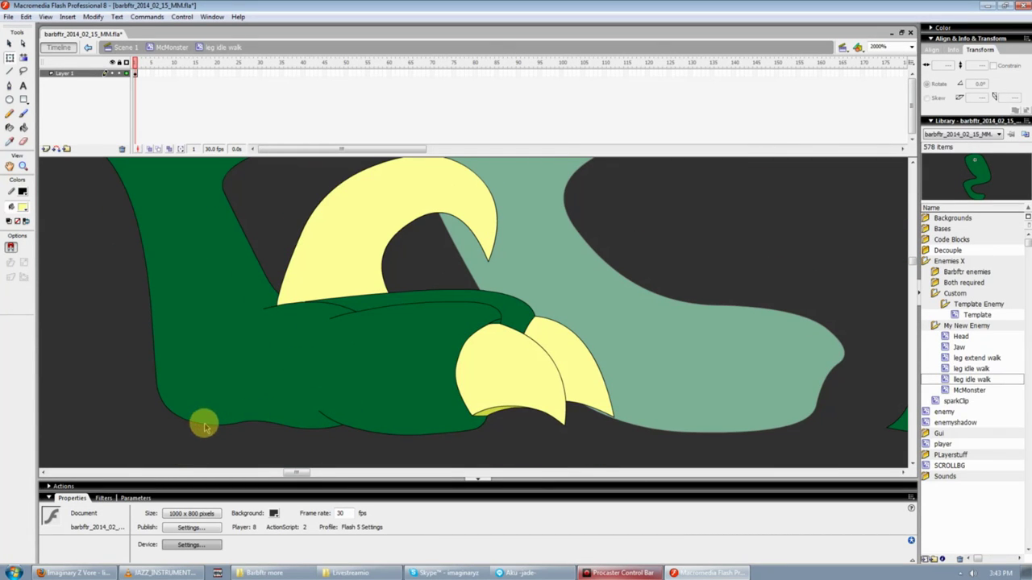
pyautogui.moveTo(203, 422); pyautogui.dragTo(197, 429)
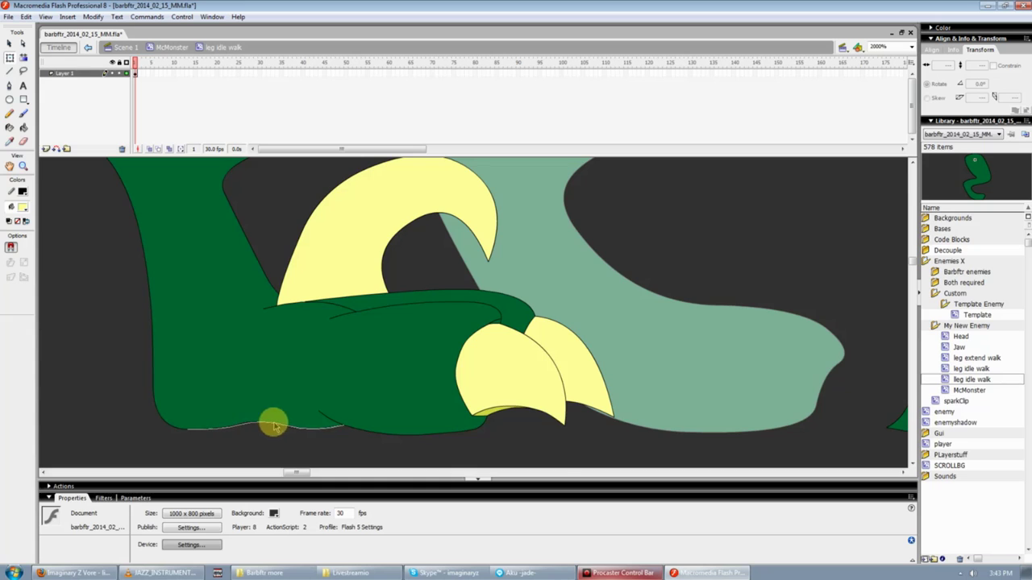
pyautogui.moveTo(274, 425); pyautogui.dragTo(276, 424)
# Delete the stray line stub extending into the leg behind the hooked claw's base
pyautogui.scroll(1, 315, 402)
pyautogui.click(269, 355)
pyautogui.press('Delete')
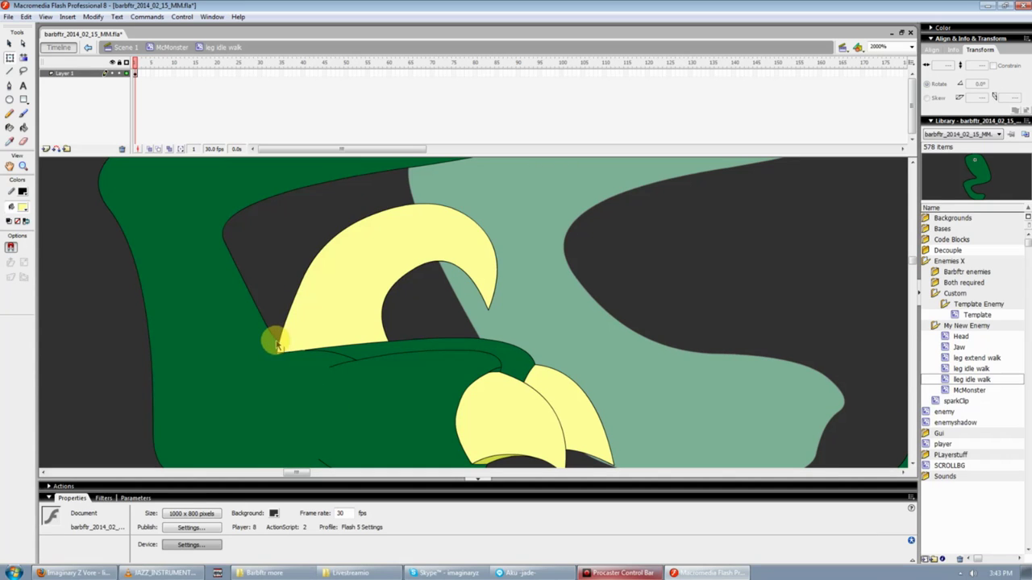
# Extend the leg's front outline to meet the hooked claw and adjust the rear corner of the claw's base
pyautogui.moveTo(272, 335); pyautogui.dragTo(283, 347)
pyautogui.click(283, 346)
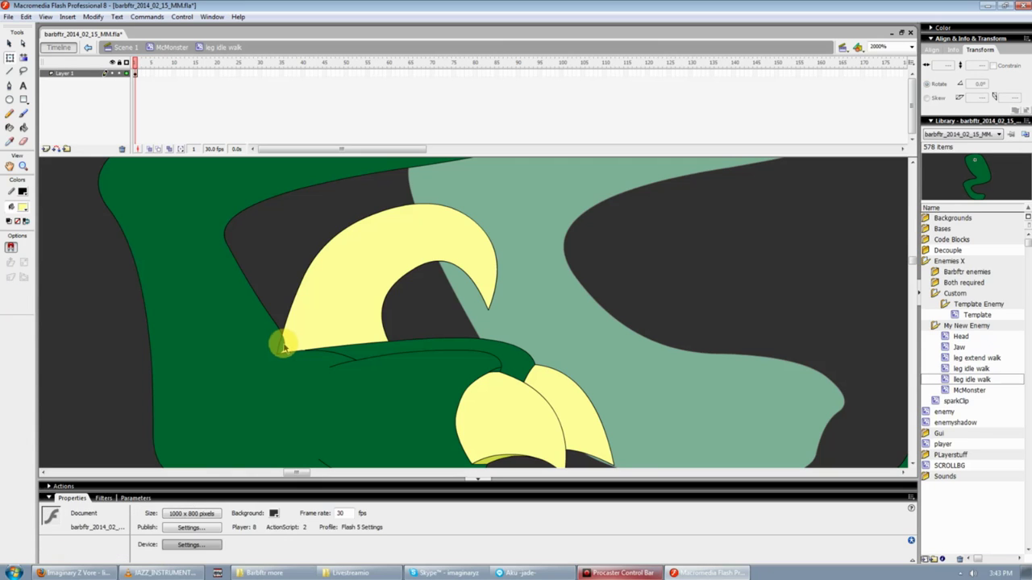
pyautogui.click(283, 346)
pyautogui.click(282, 346)
pyautogui.moveTo(283, 345); pyautogui.dragTo(284, 353)
pyautogui.click(292, 361)
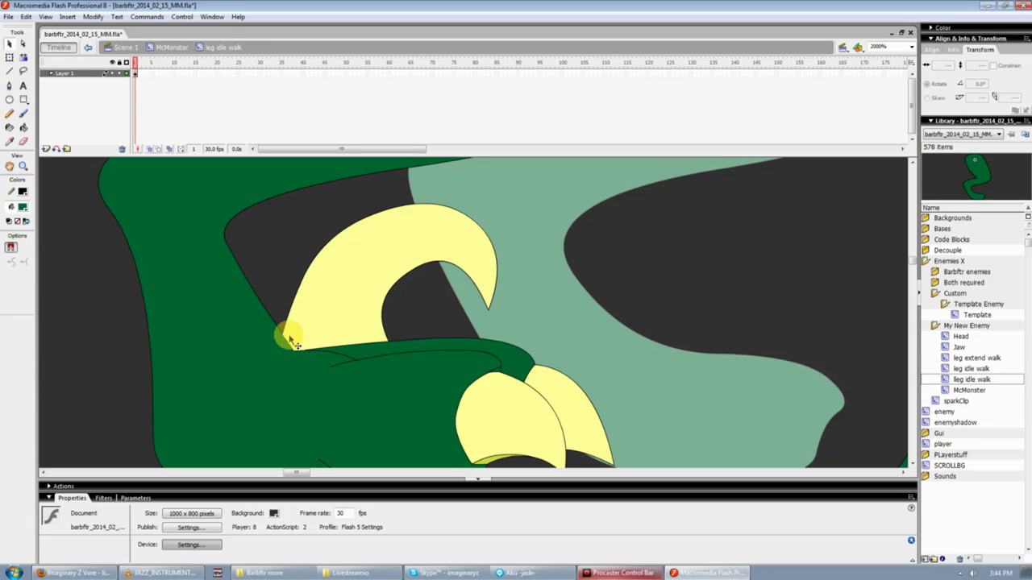
# Outline the hooked claw with the Ink Bottle, trying a solid stroke of thickness 1 and settling on a black hairline
pyautogui.click(10, 128)
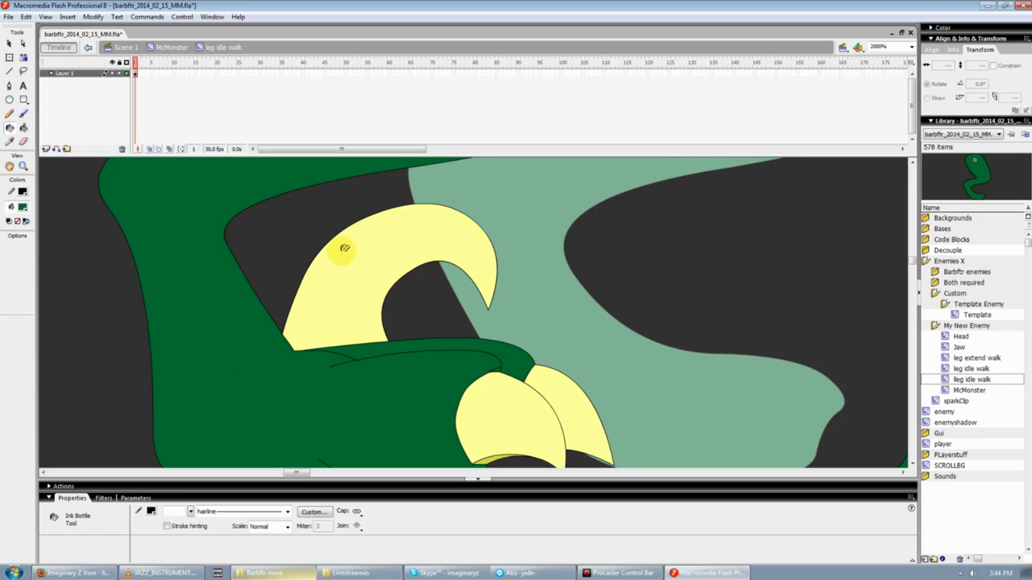
pyautogui.click(289, 514)
pyautogui.click(242, 524)
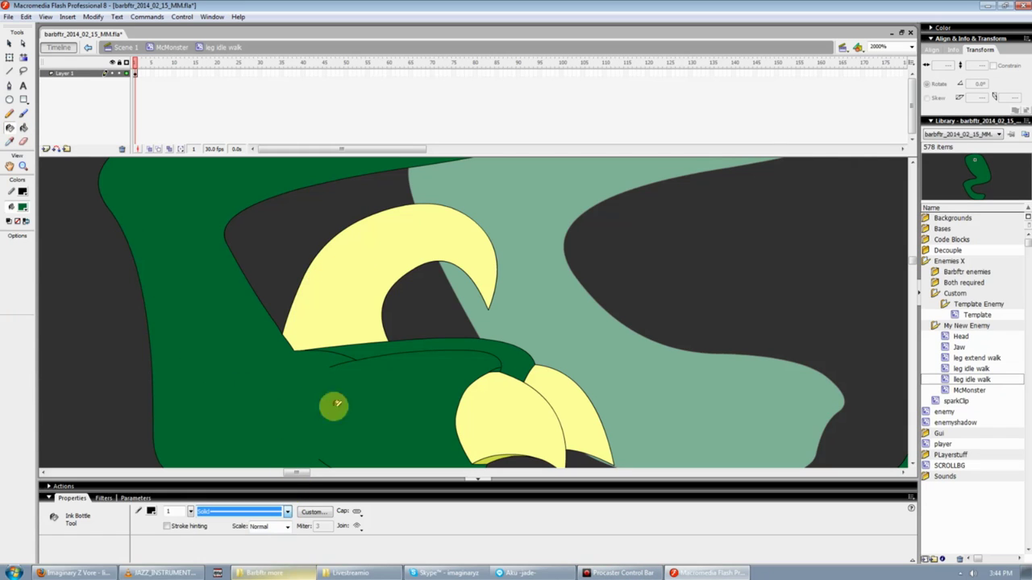
pyautogui.click(345, 266)
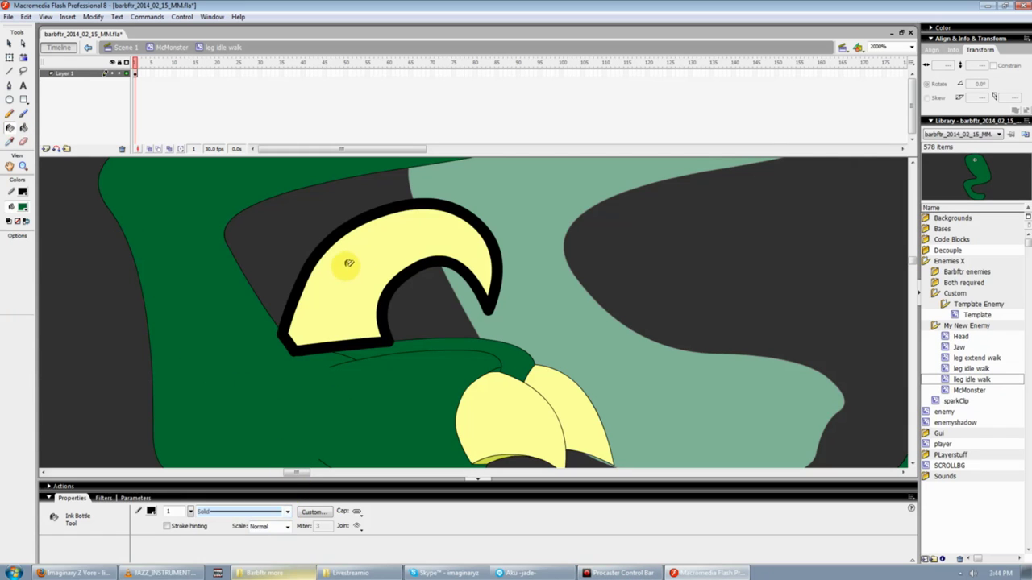
pyautogui.click(288, 512)
pyautogui.click(278, 525)
pyautogui.click(346, 264)
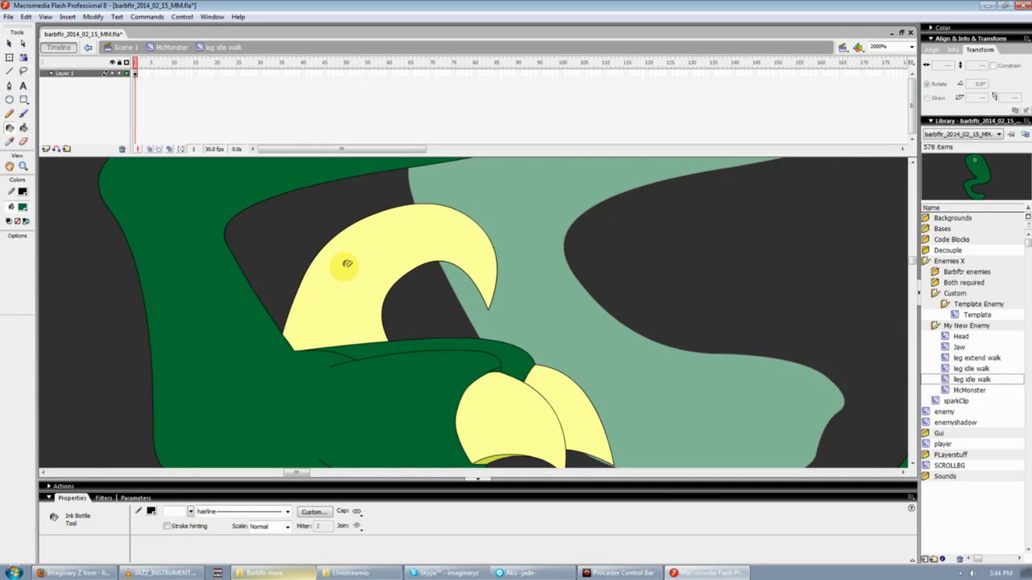
pyautogui.press('v')
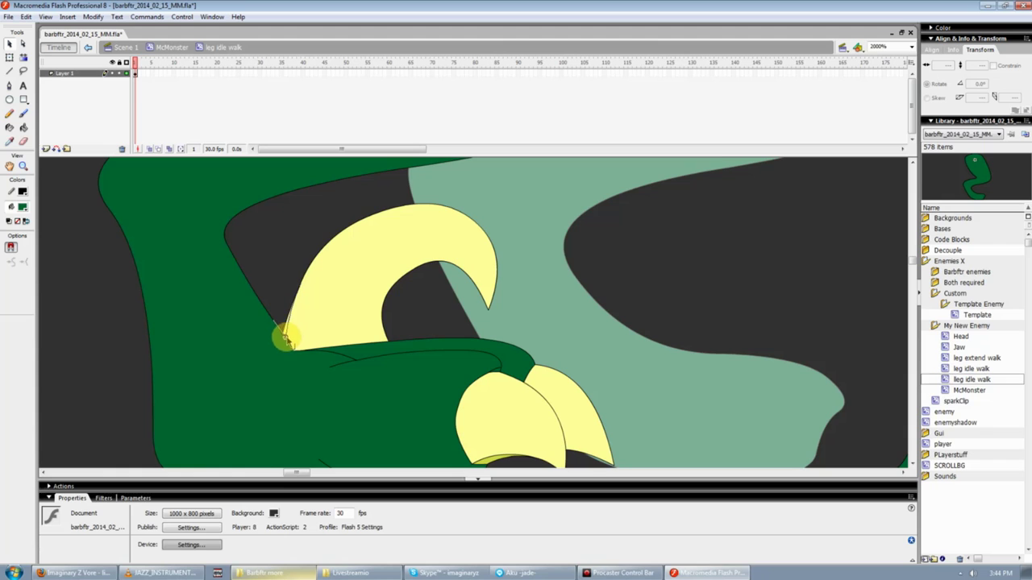
pyautogui.hotkey('ctrl', '-')
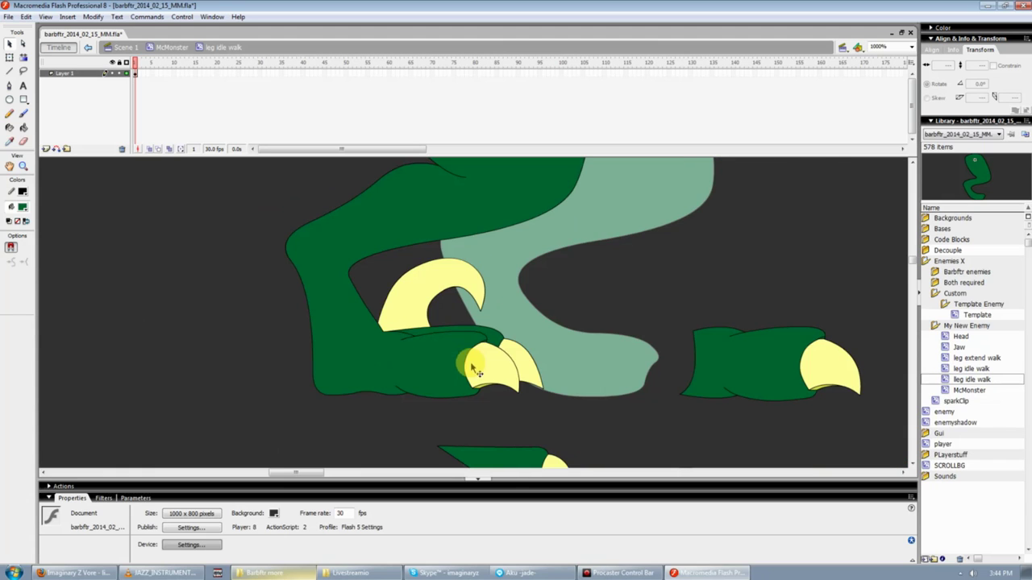
pyautogui.hotkey('ctrl', '=')
pyautogui.scroll(-6, 488, 386)
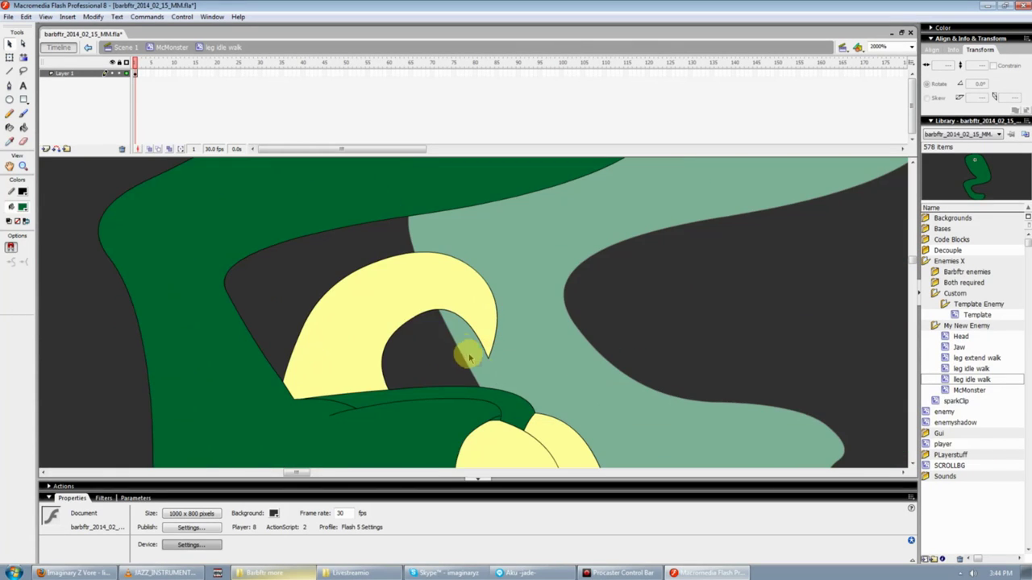
# Slim the hooked claw by pulling its tip, outer curve and inner curve inward to a sharper, narrower hook
pyautogui.moveTo(412, 320); pyautogui.dragTo(404, 311)
pyautogui.moveTo(488, 357); pyautogui.dragTo(459, 367)
pyautogui.moveTo(345, 281); pyautogui.dragTo(328, 306)
pyautogui.moveTo(437, 260)
pyautogui.mouseDown()
pyautogui.moveTo(430, 282)
pyautogui.moveTo(434, 271)
pyautogui.mouseUp()
pyautogui.moveTo(488, 306); pyautogui.dragTo(451, 292)
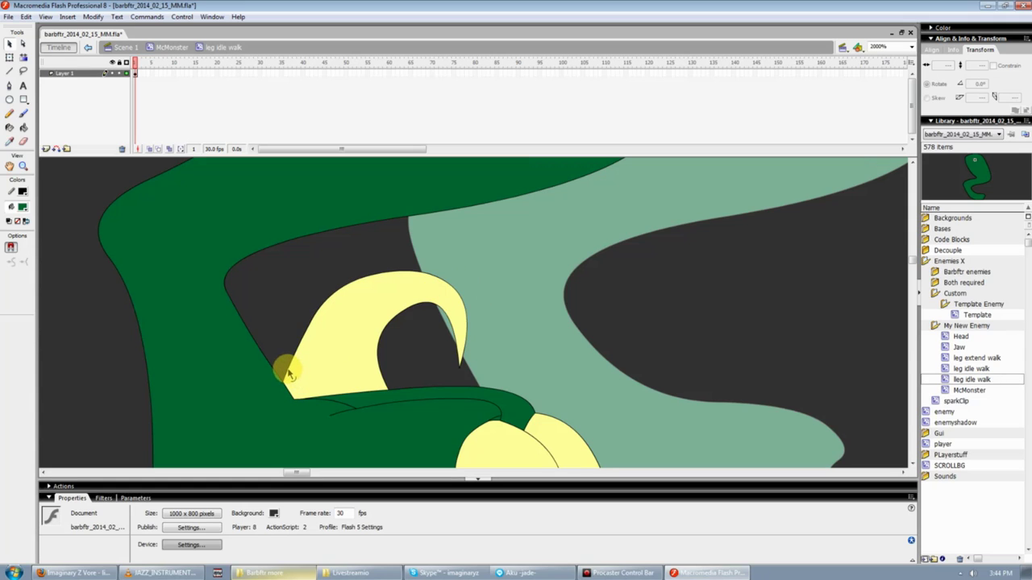
# Narrow the hooked claw's base by moving its rear corner forward, and round the claw's back and inner curve
pyautogui.moveTo(287, 372); pyautogui.dragTo(283, 426)
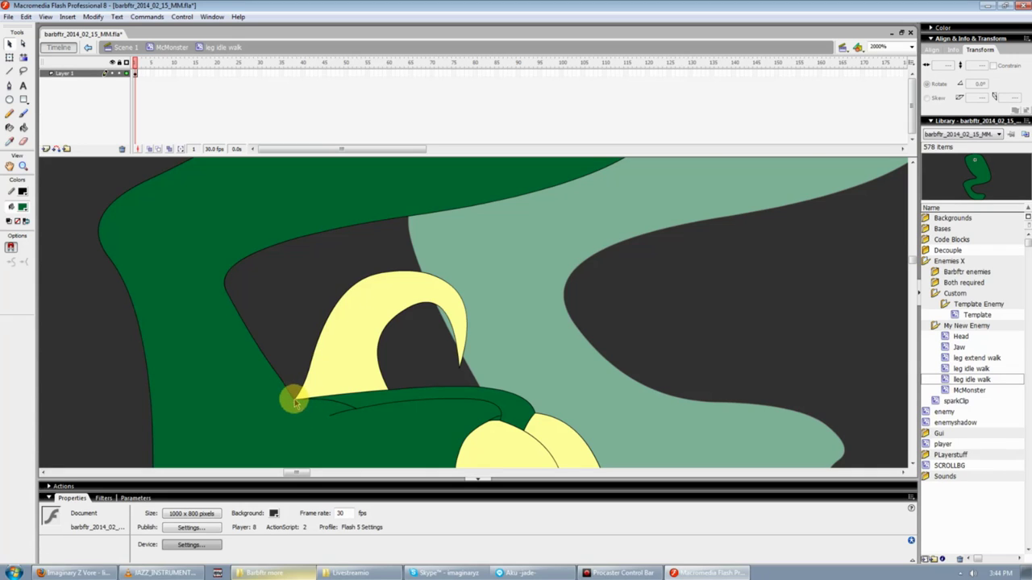
pyautogui.moveTo(293, 401)
pyautogui.mouseDown()
pyautogui.moveTo(314, 409)
pyautogui.moveTo(305, 400)
pyautogui.mouseUp()
pyautogui.moveTo(334, 299); pyautogui.dragTo(327, 299)
pyautogui.moveTo(439, 316); pyautogui.dragTo(396, 330)
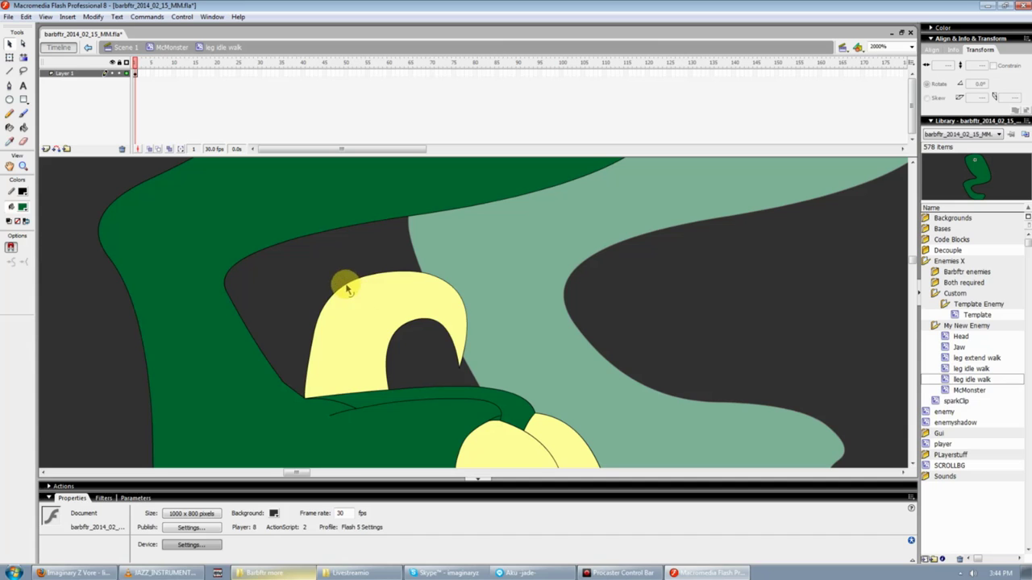
pyautogui.moveTo(346, 285); pyautogui.dragTo(359, 296)
pyautogui.hotkey('ctrl', 'z')
pyautogui.hotkey('ctrl', 'z')
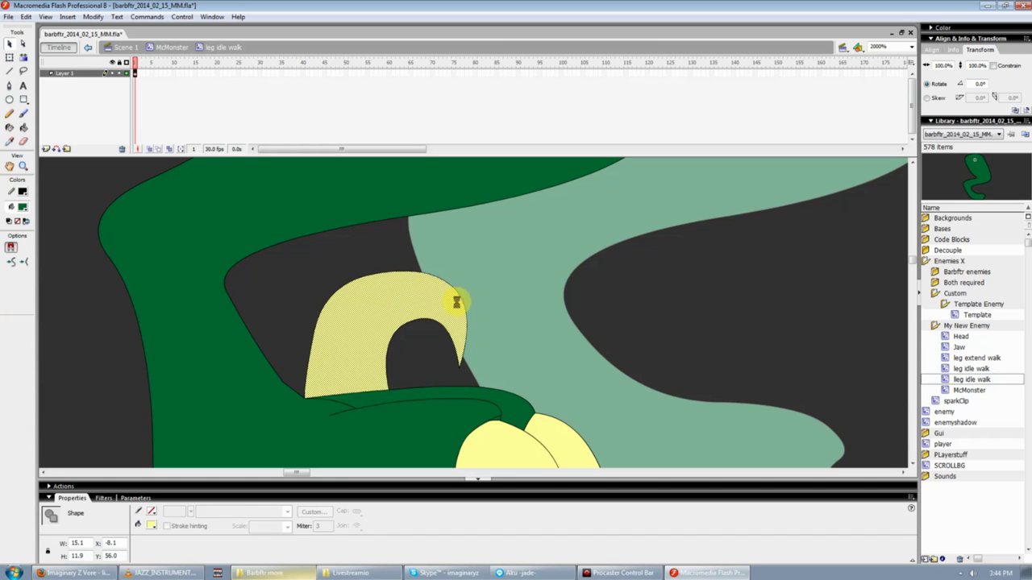
# Select all the loose toe and claw pieces beneath the leg and move them clear of the dinosaur
pyautogui.scroll(5, 542, 303)
pyautogui.scroll(-4, 544, 307)
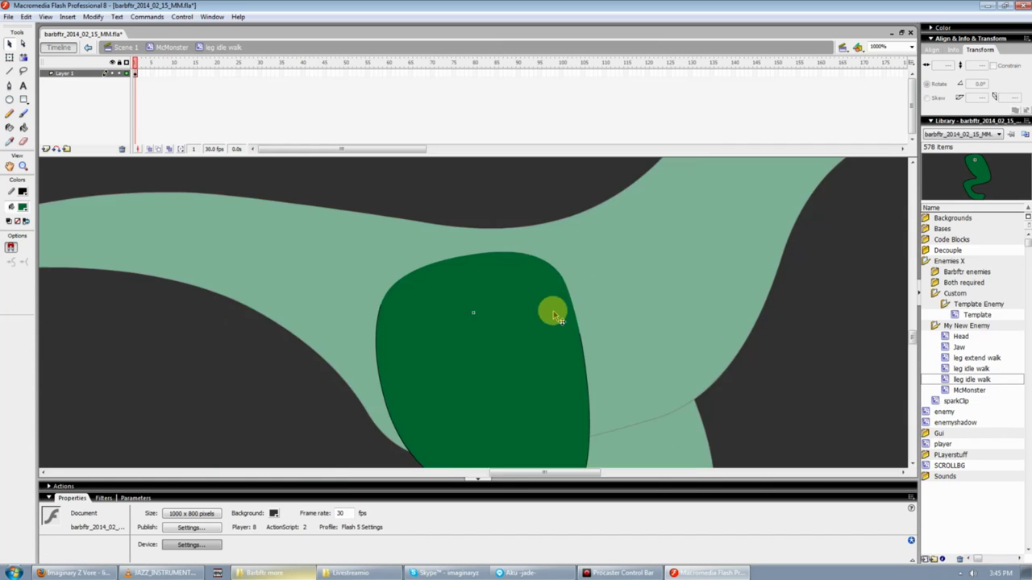
pyautogui.moveTo(520, 360); pyautogui.dragTo(610, 414)
pyautogui.moveTo(435, 393); pyautogui.dragTo(578, 476)
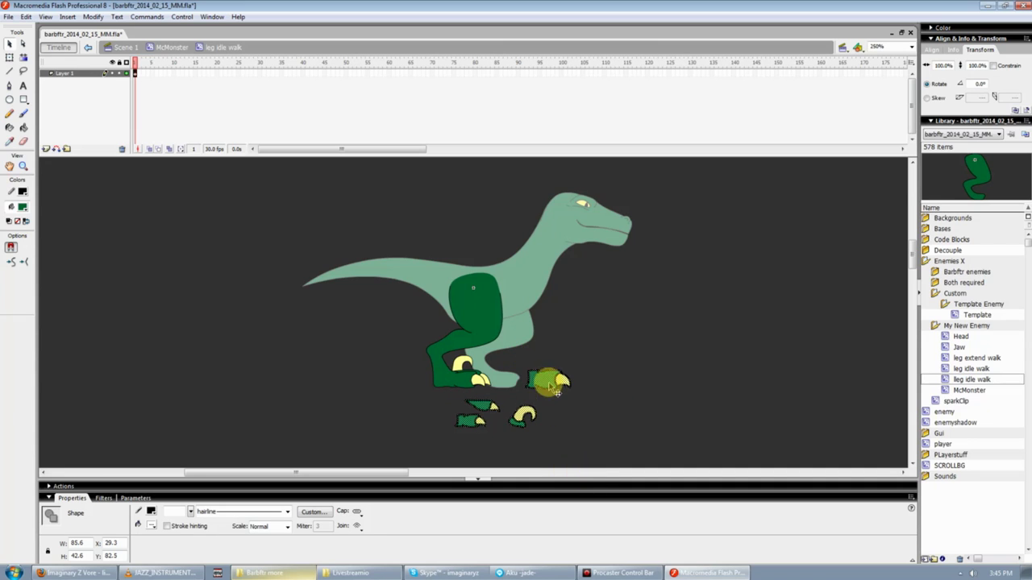
pyautogui.moveTo(549, 382); pyautogui.dragTo(631, 372)
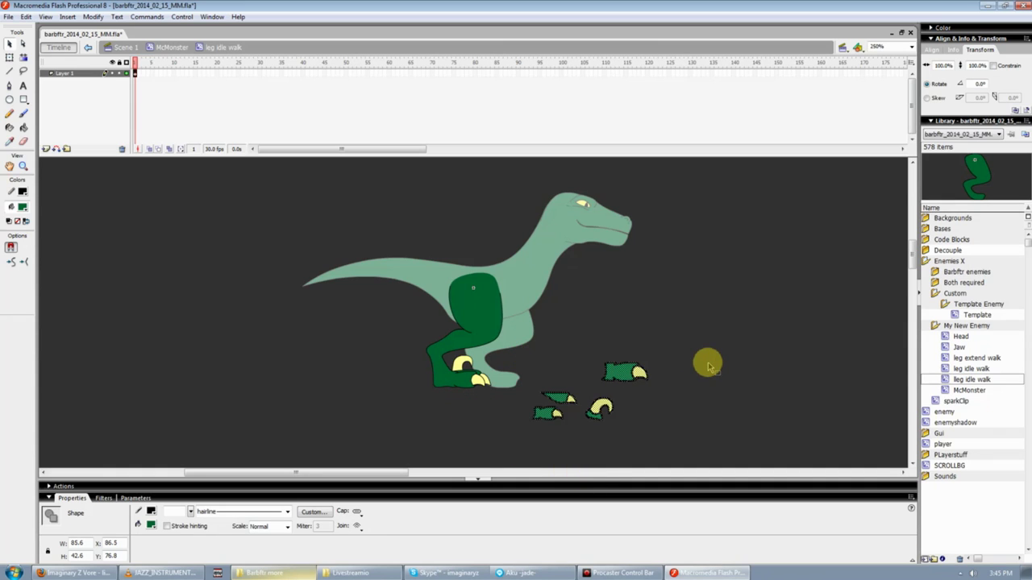
pyautogui.click(708, 366)
# Transfer the loose toe and claw pieces into the lleg idle walk symbol, beside its leg
pyautogui.doubleClick(943, 368)
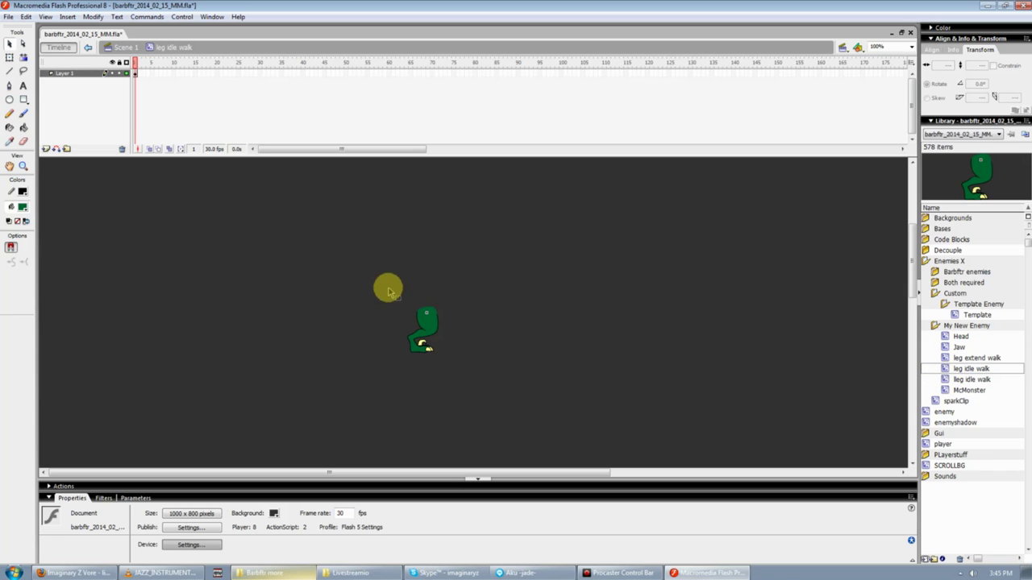
pyautogui.click(944, 379)
pyautogui.moveTo(945, 379); pyautogui.dragTo(496, 317)
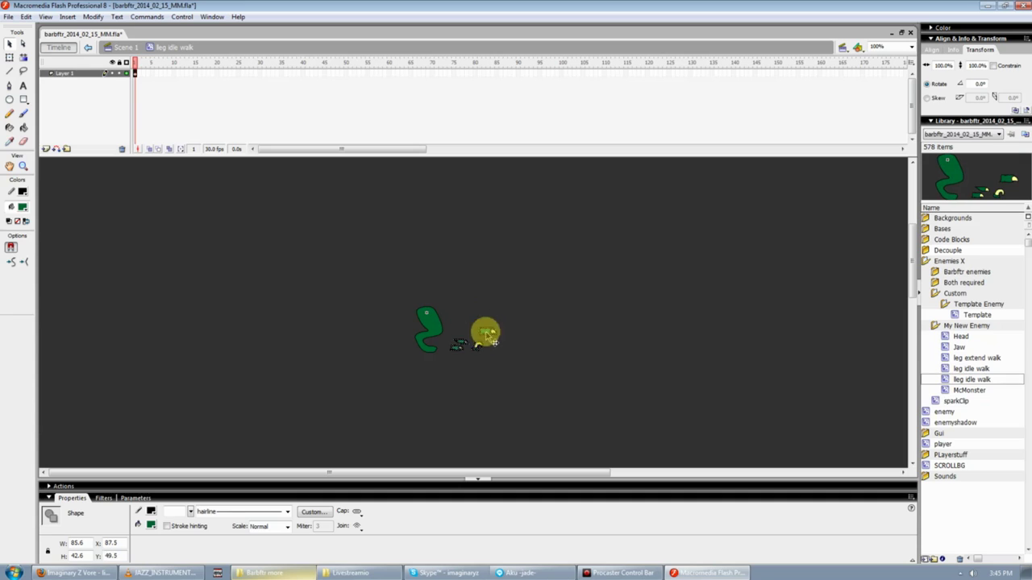
pyautogui.click(617, 316)
# Open the McMonster symbol for editing and enlarge the assembled dinosaur to 200%
pyautogui.click(945, 369)
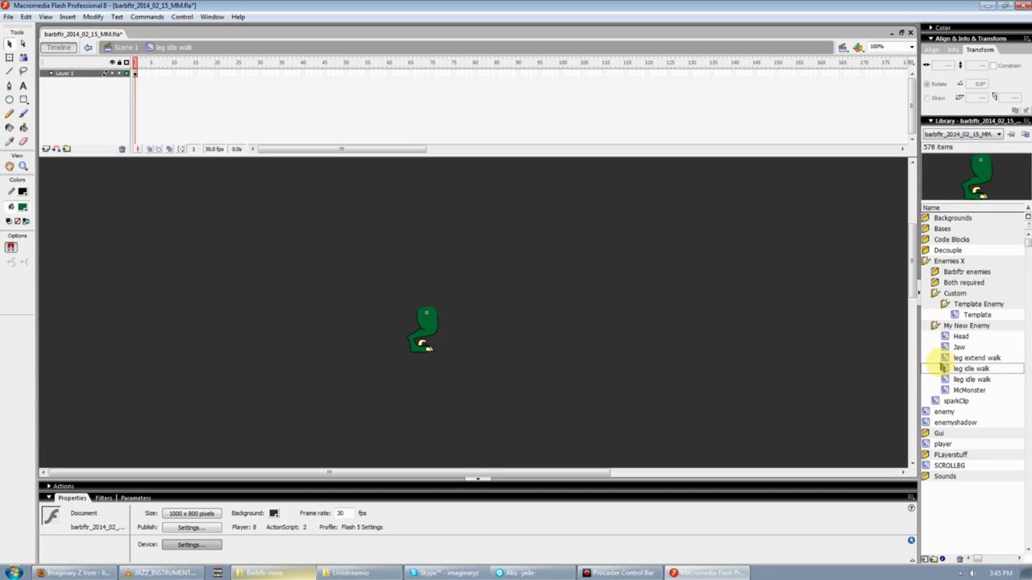
pyautogui.doubleClick(945, 390)
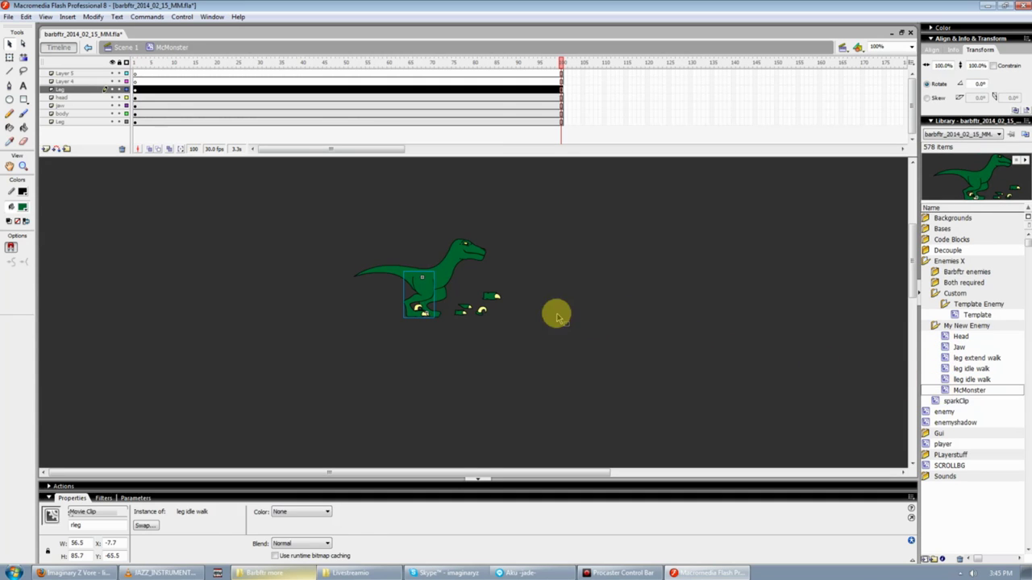
pyautogui.click(449, 338)
pyautogui.hotkey('ctrl', '-')
pyautogui.hotkey('ctrl', '=')
pyautogui.hotkey('ctrl', '=')
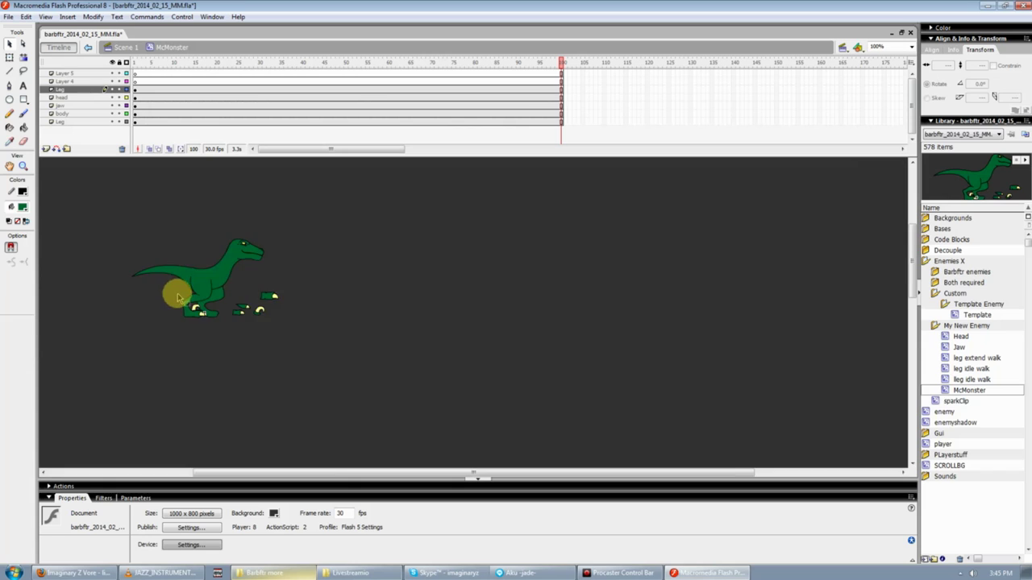
pyautogui.moveTo(374, 474); pyautogui.dragTo(254, 474)
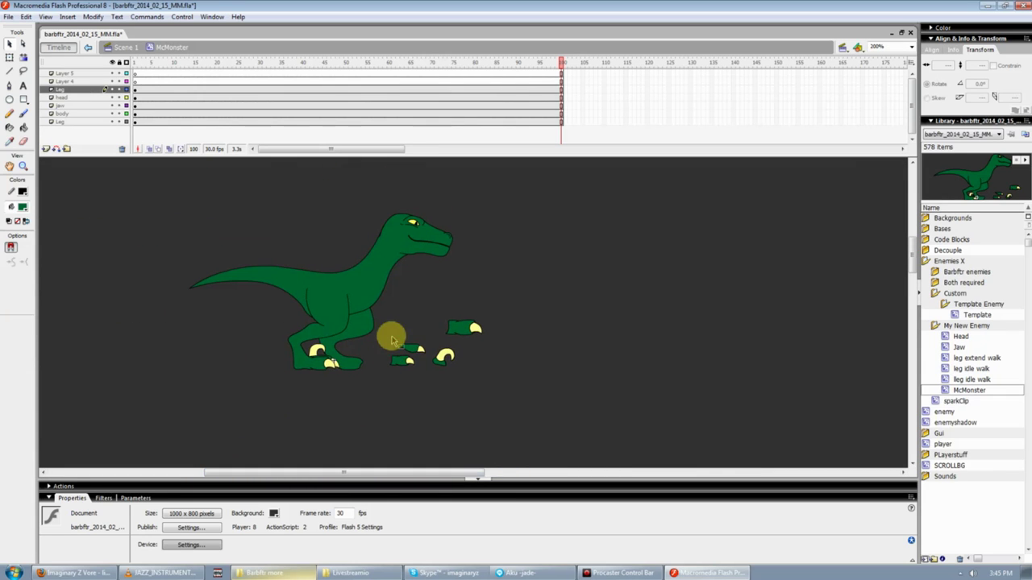
pyautogui.moveTo(384, 303); pyautogui.dragTo(534, 391)
pyautogui.press('Delete')
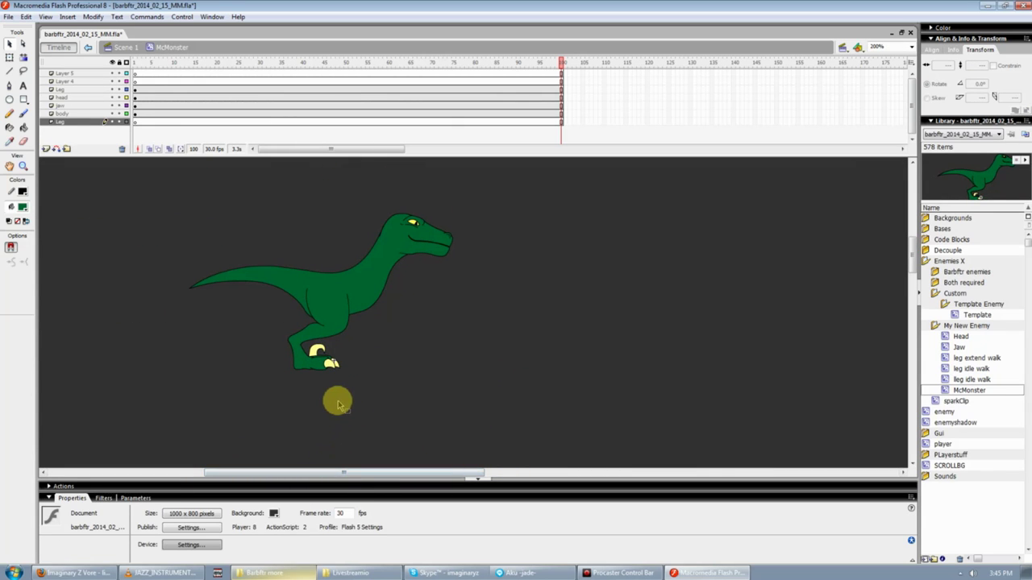
pyautogui.hotkey('ctrl', 'z')
pyautogui.hotkey('ctrl', 'z')
pyautogui.click(369, 325)
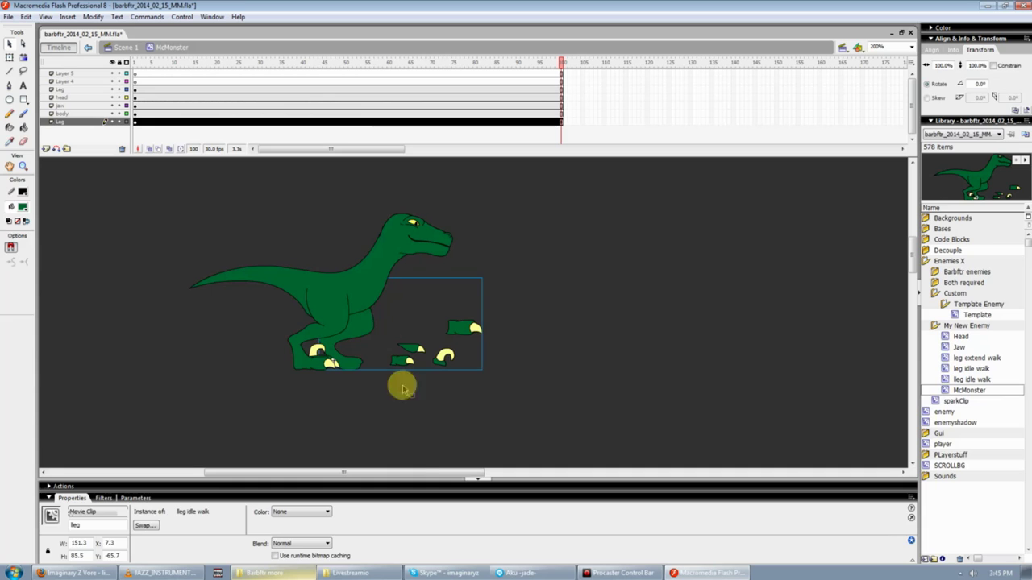
# Move the playhead back to frame 1 of the McMonster timeline
pyautogui.moveTo(397, 472); pyautogui.dragTo(360, 472)
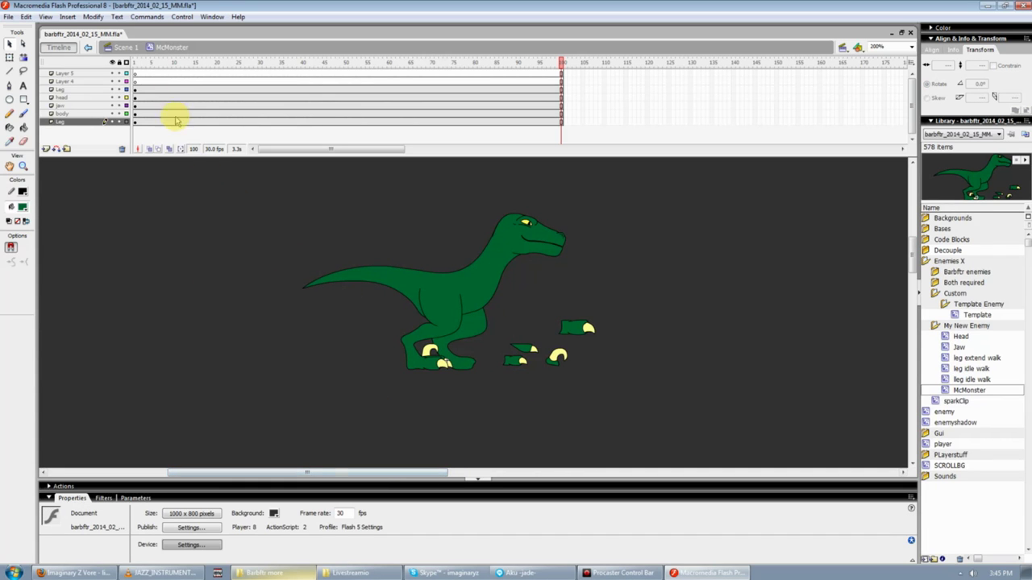
pyautogui.moveTo(133, 63)
pyautogui.mouseDown()
pyautogui.moveTo(362, 65)
pyautogui.moveTo(134, 62)
pyautogui.mouseUp()
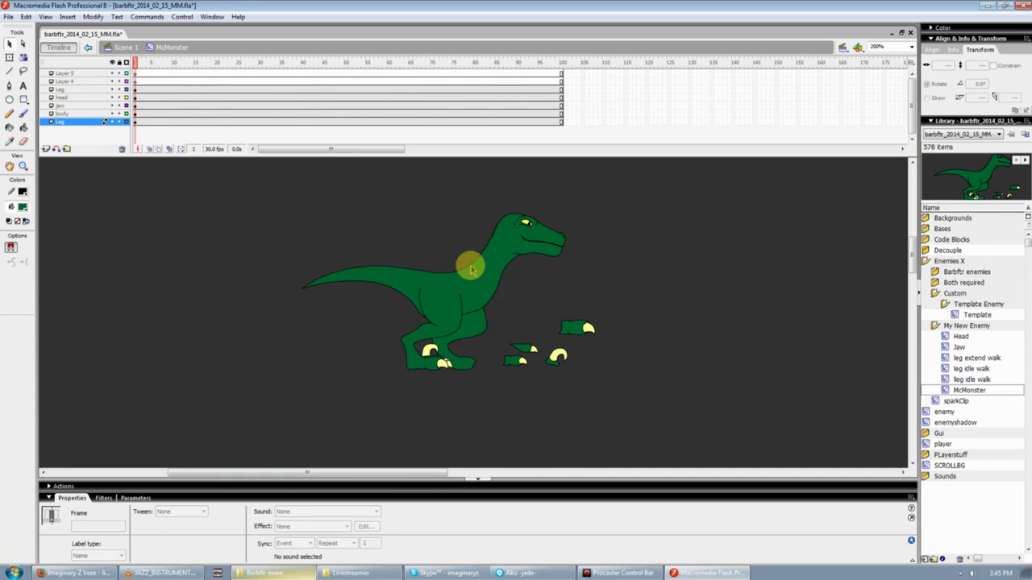
pyautogui.click(470, 272)
pyautogui.click(435, 222)
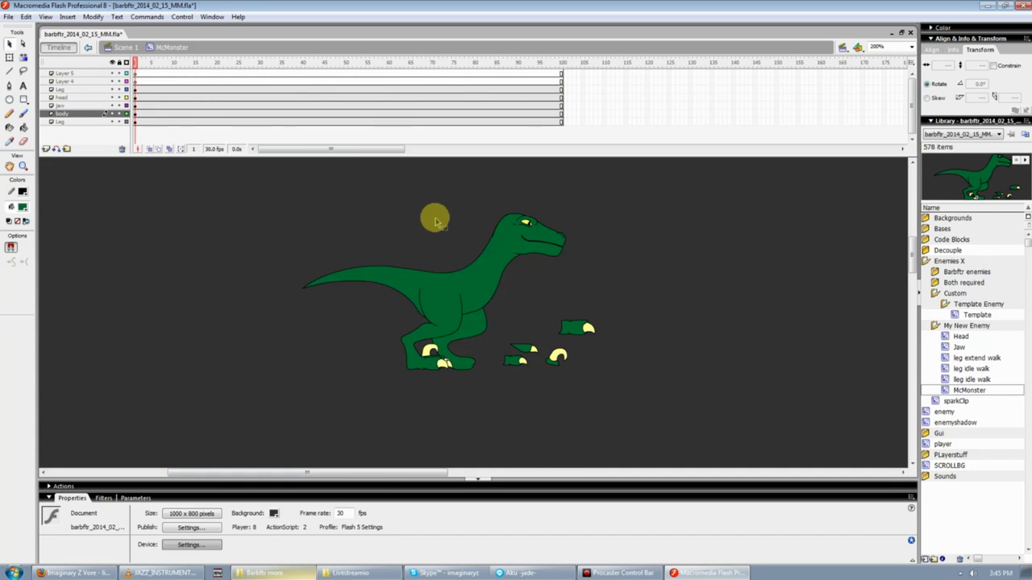
# Try rotating the head and the near leg with Free Transform, undoing each rotation
pyautogui.click(539, 259)
pyautogui.press('q')
pyautogui.moveTo(567, 254); pyautogui.dragTo(587, 184)
pyautogui.hotkey('ctrl', 'z')
pyautogui.click(539, 229)
pyautogui.hotkey('ctrl', 'z')
pyautogui.click(624, 251)
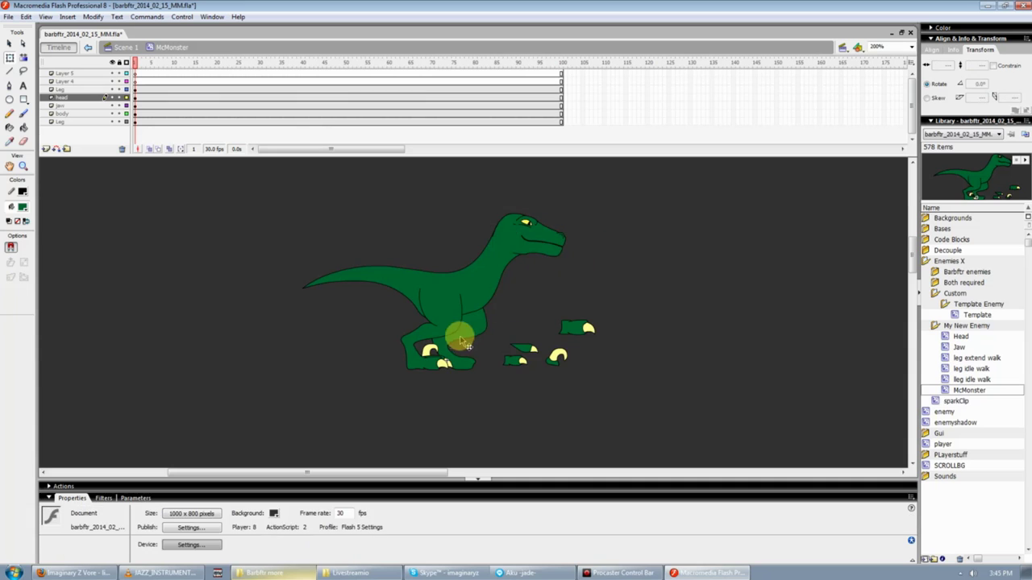
pyautogui.click(464, 342)
pyautogui.moveTo(468, 369); pyautogui.dragTo(525, 319)
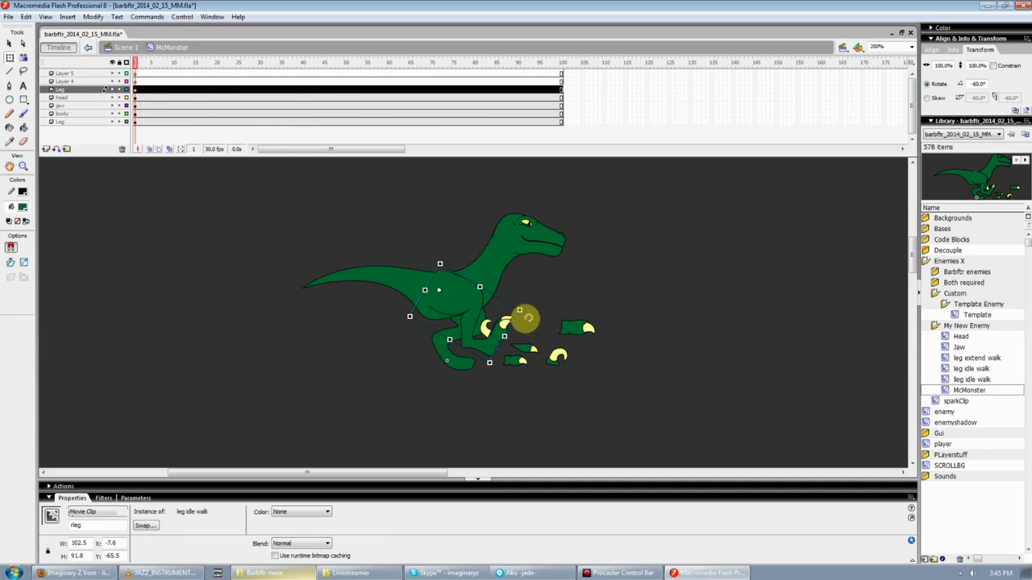
pyautogui.hotkey('ctrl', 'z')
pyautogui.click(507, 379)
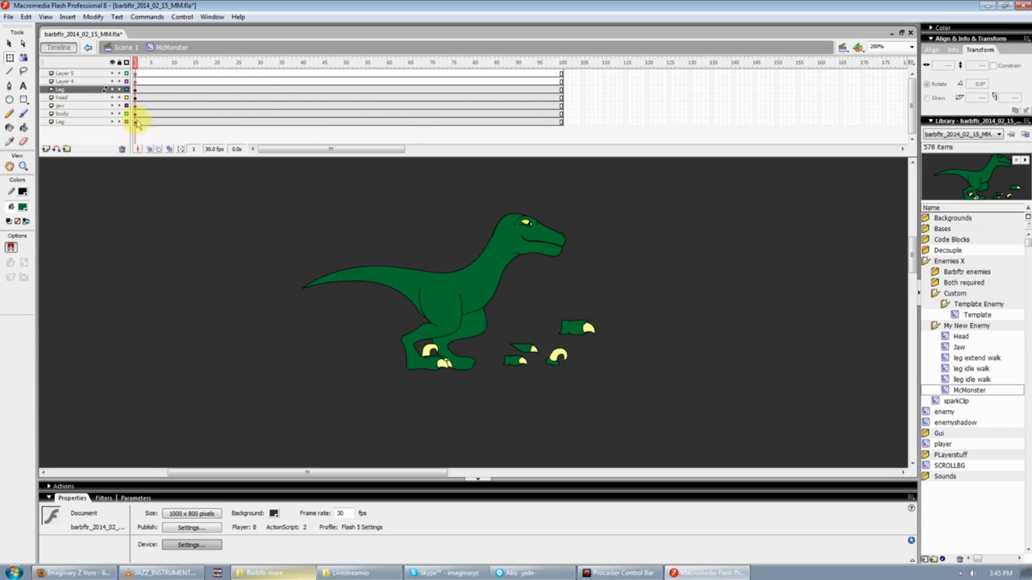
# Lock all layers except body, and add a new layer named belly directly beneath the body layer
pyautogui.click(120, 62)
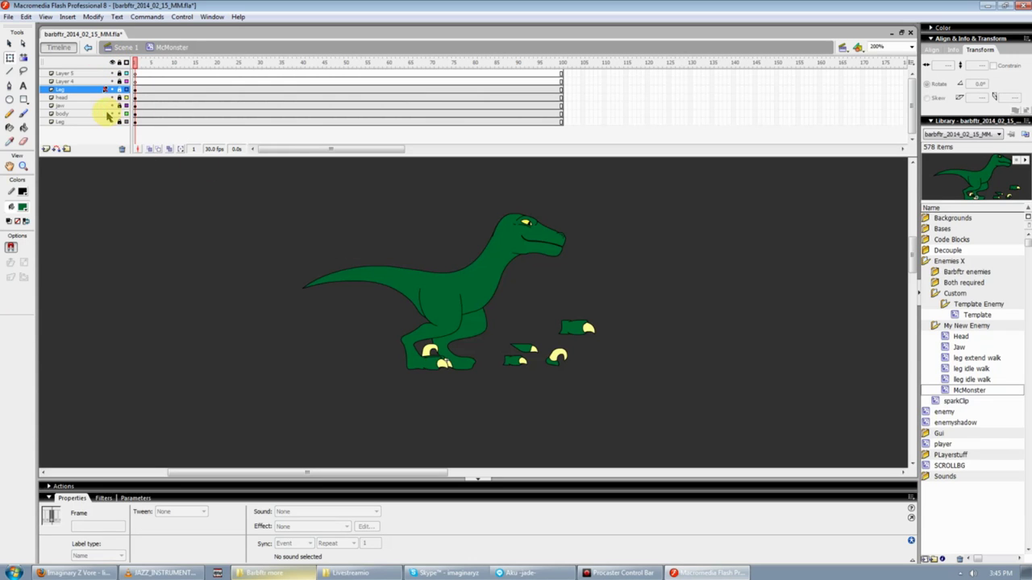
pyautogui.click(108, 114)
pyautogui.click(46, 148)
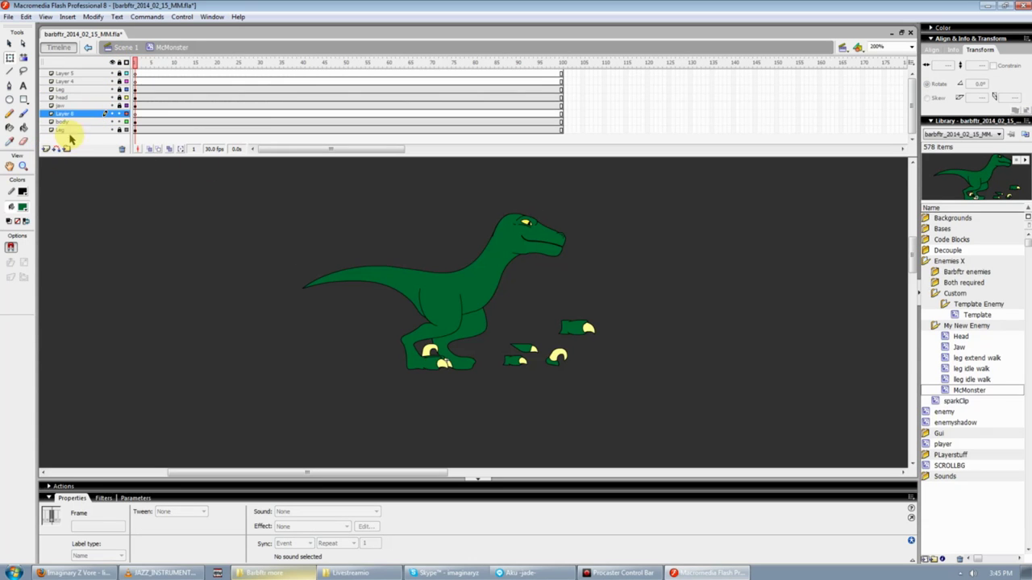
pyautogui.moveTo(81, 118); pyautogui.dragTo(83, 122)
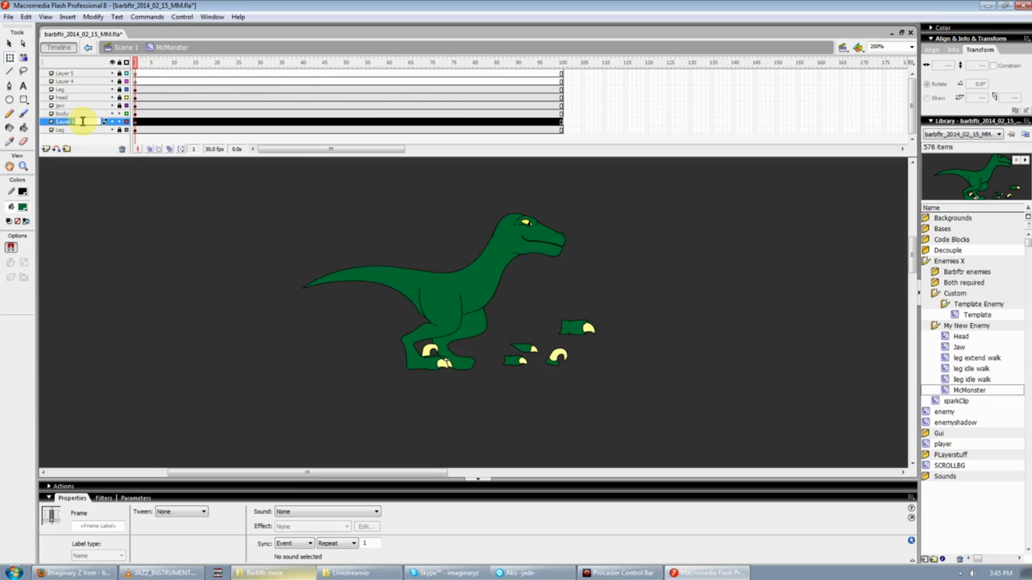
pyautogui.write('lly')
pyautogui.press('Return')
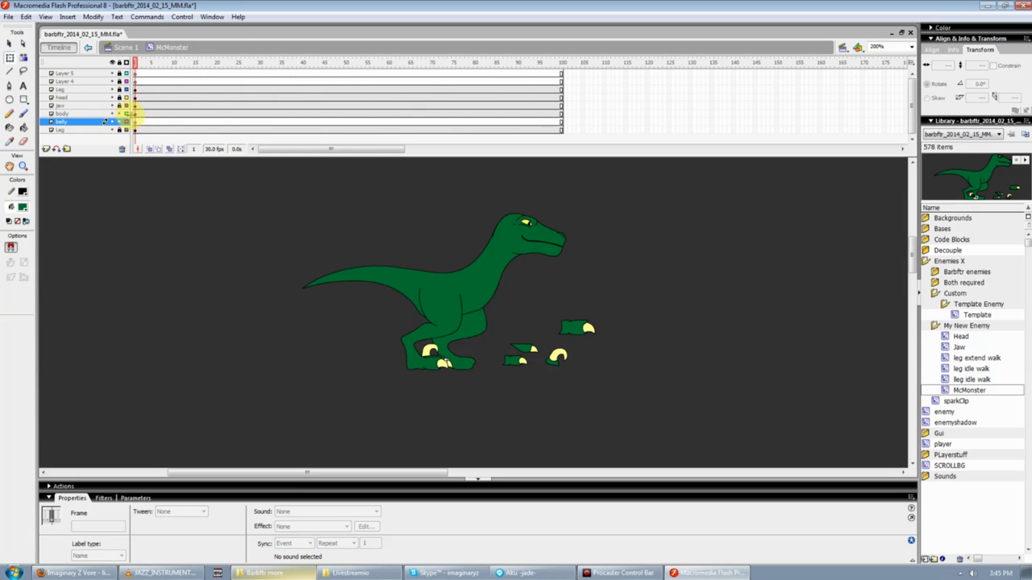
# Copy the body layer's first frame and paste it into frame 1 of the belly layer
pyautogui.rightClick(136, 114)
pyautogui.click(178, 240)
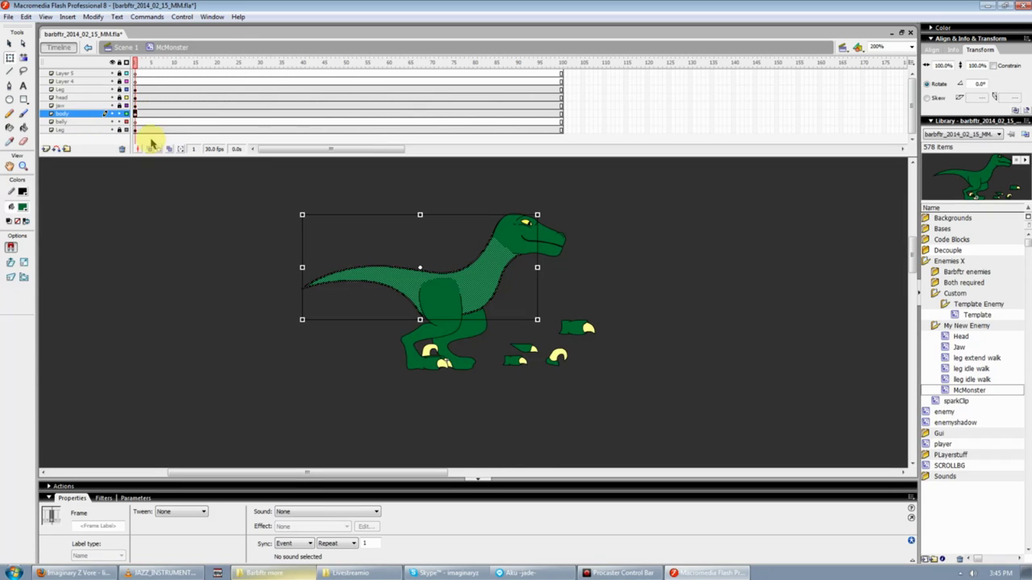
pyautogui.rightClick(137, 122)
pyautogui.click(165, 258)
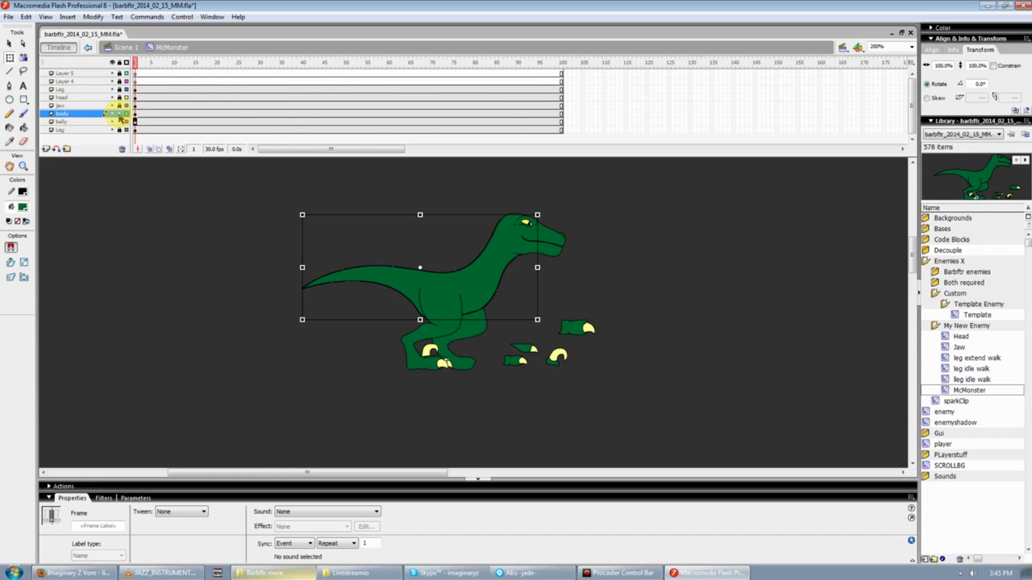
# Show the body layer as outlines, and lock the belly layer while keeping body editable
pyautogui.click(133, 115)
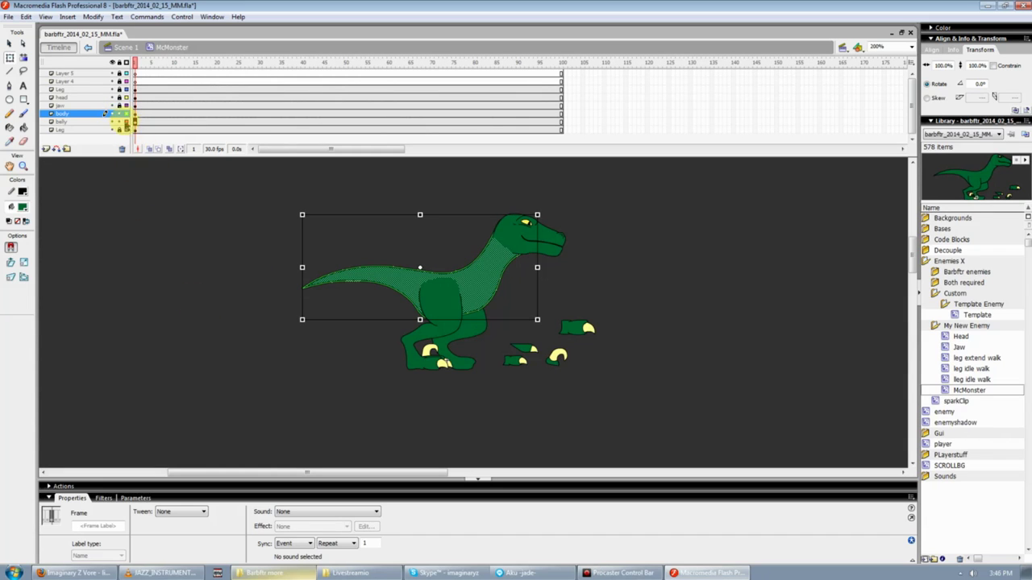
pyautogui.click(287, 297)
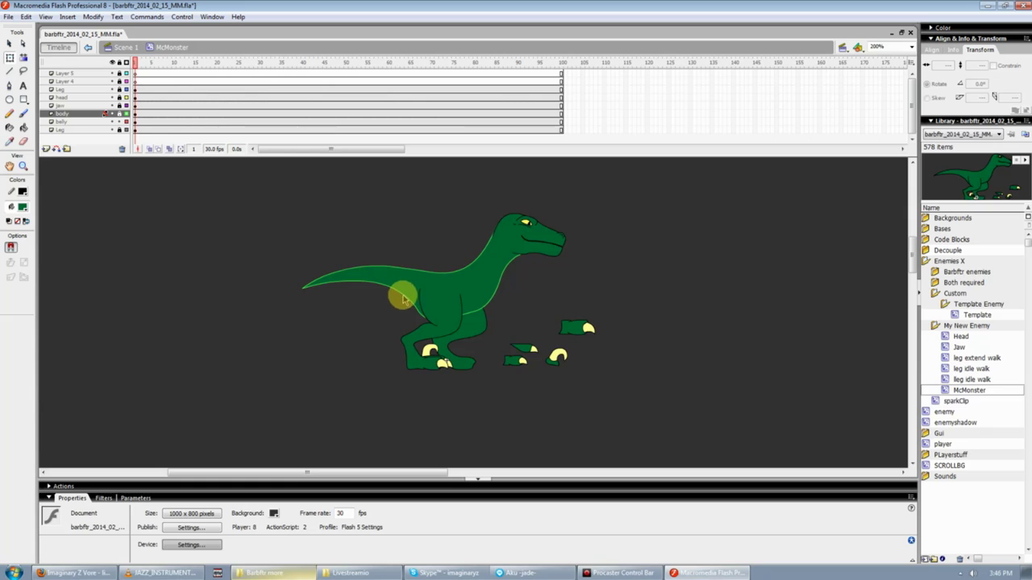
pyautogui.click(120, 116)
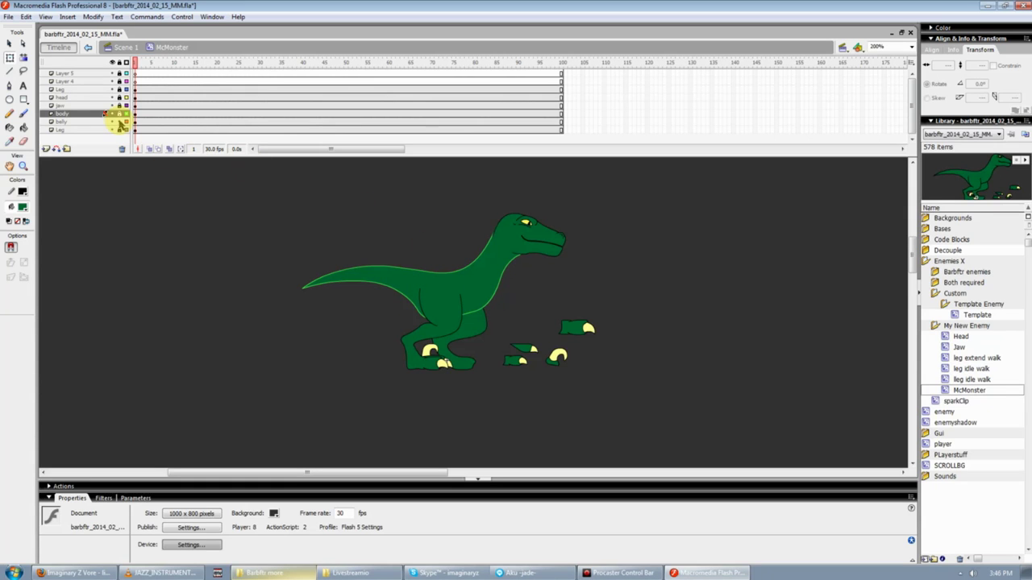
pyautogui.click(107, 118)
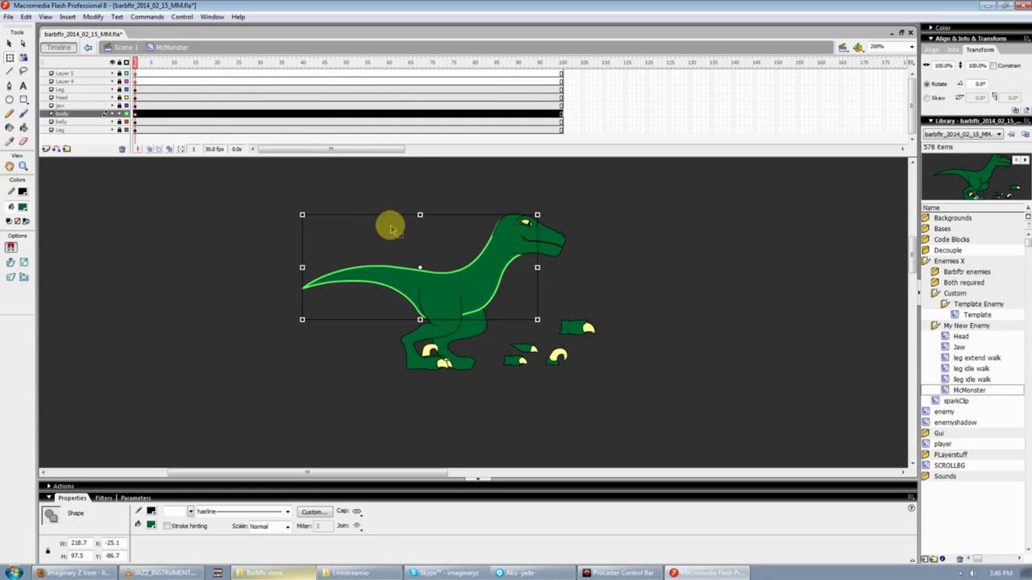
# Pull the body's lower outline inward along the tail's underside, chest and throat to expose a belly strip
pyautogui.click(421, 179)
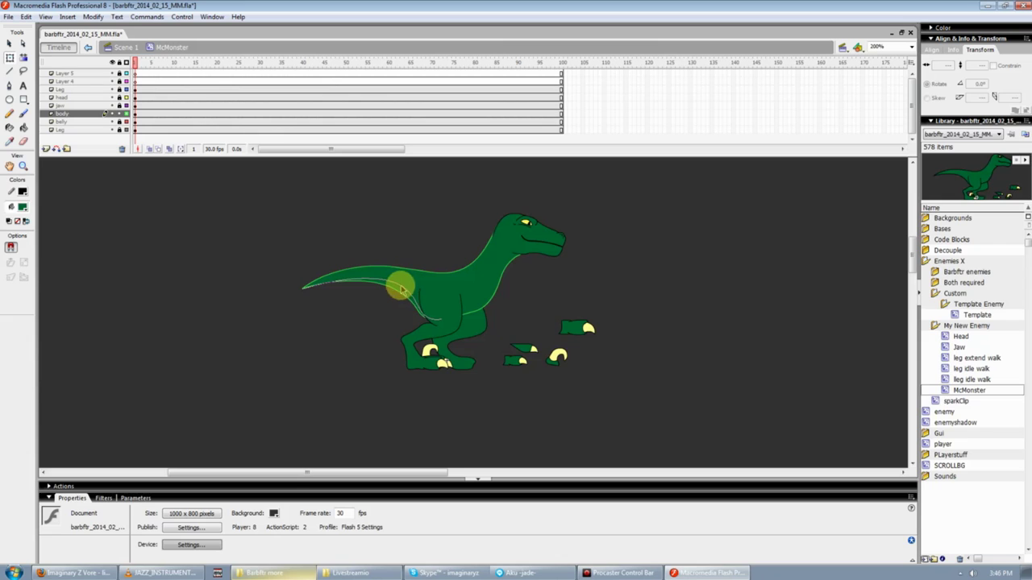
pyautogui.moveTo(431, 323); pyautogui.dragTo(518, 259)
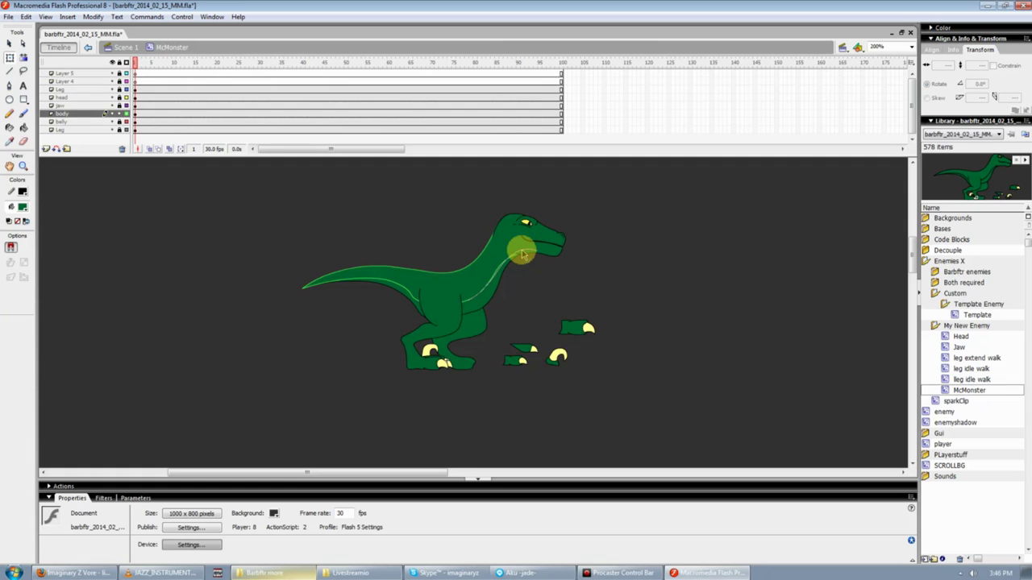
pyautogui.moveTo(523, 253); pyautogui.dragTo(535, 272)
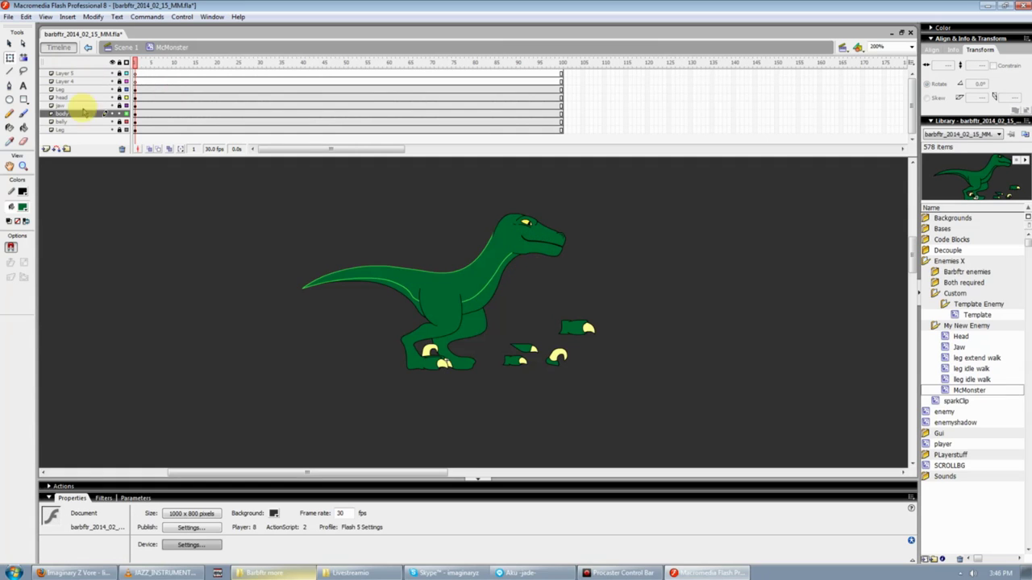
# Return the body layer to filled display, lock it, and unlock the belly layer for editing
pyautogui.click(127, 114)
pyautogui.click(121, 122)
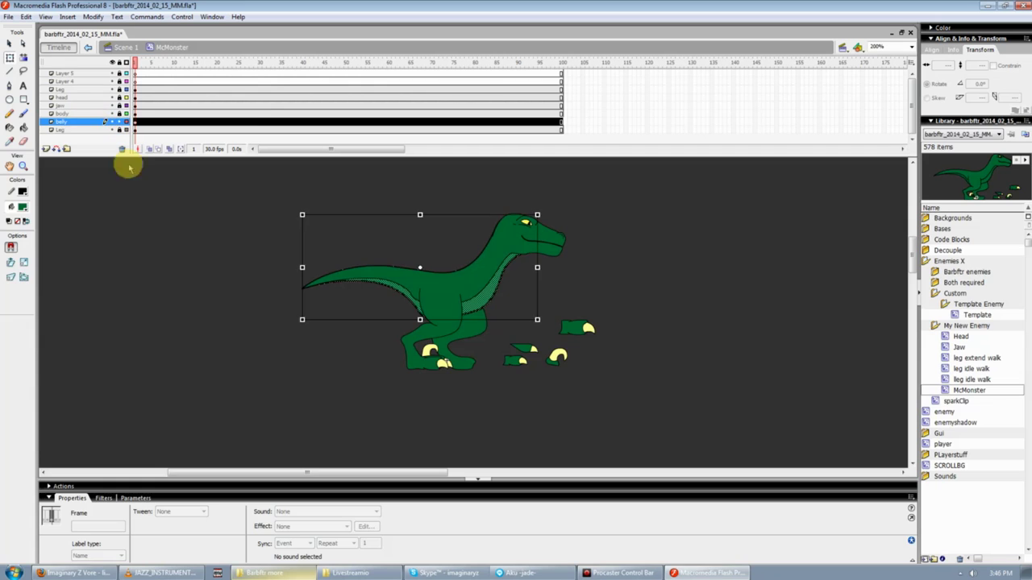
# Pull the belly shape's upper outline down beneath the body's tail, back and neck
pyautogui.click(395, 260)
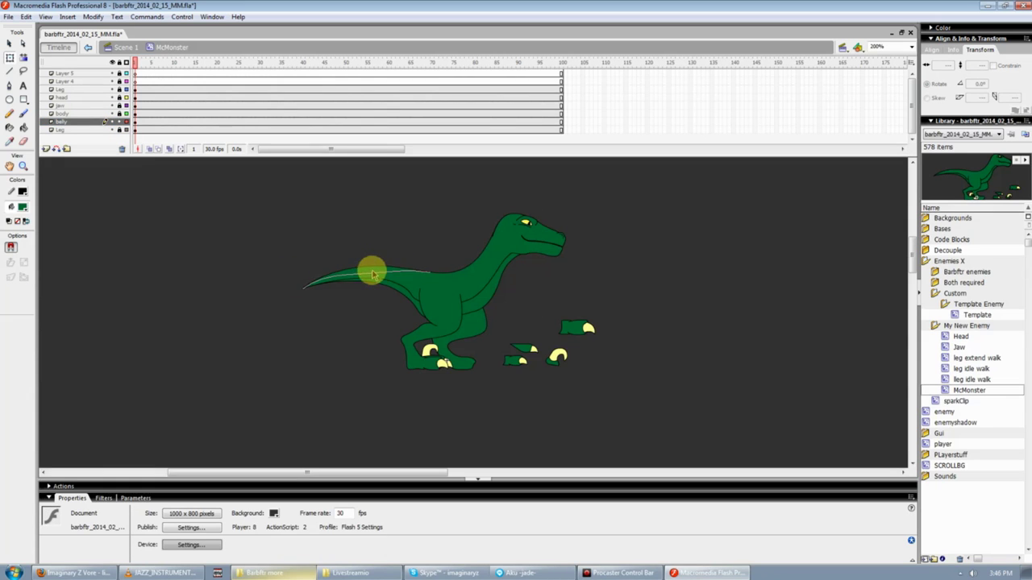
pyautogui.moveTo(372, 272); pyautogui.dragTo(513, 214)
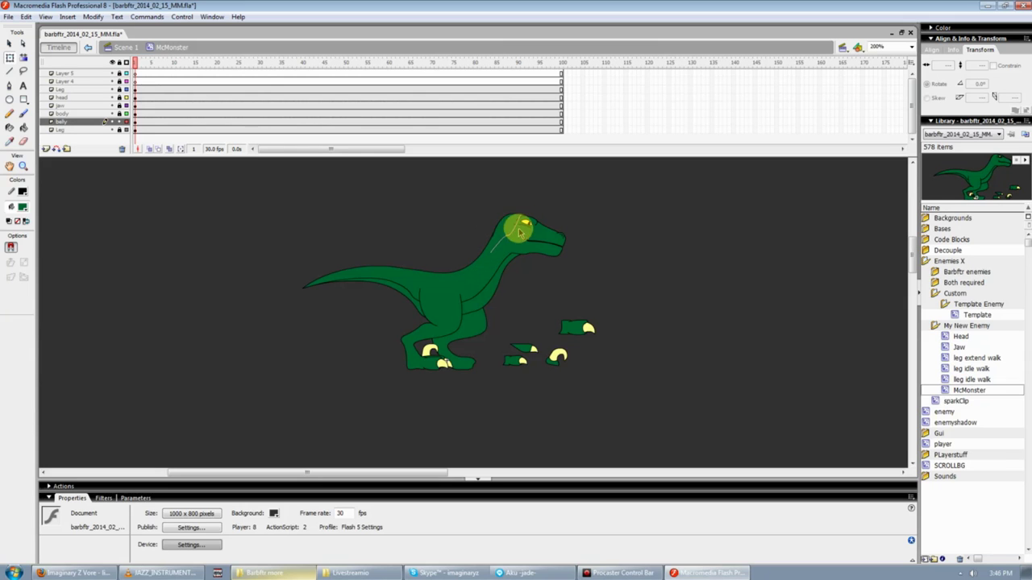
# Show only the belly and body layers, with body as outlines, and pull the belly's head end down to taper at the throat
pyautogui.click(112, 63)
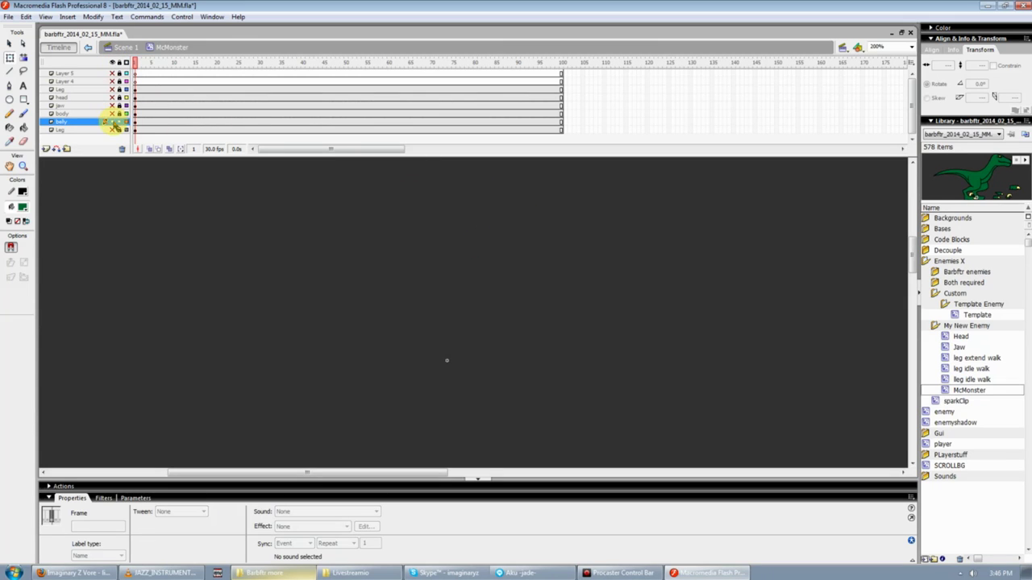
pyautogui.click(112, 122)
pyautogui.click(112, 114)
pyautogui.click(126, 113)
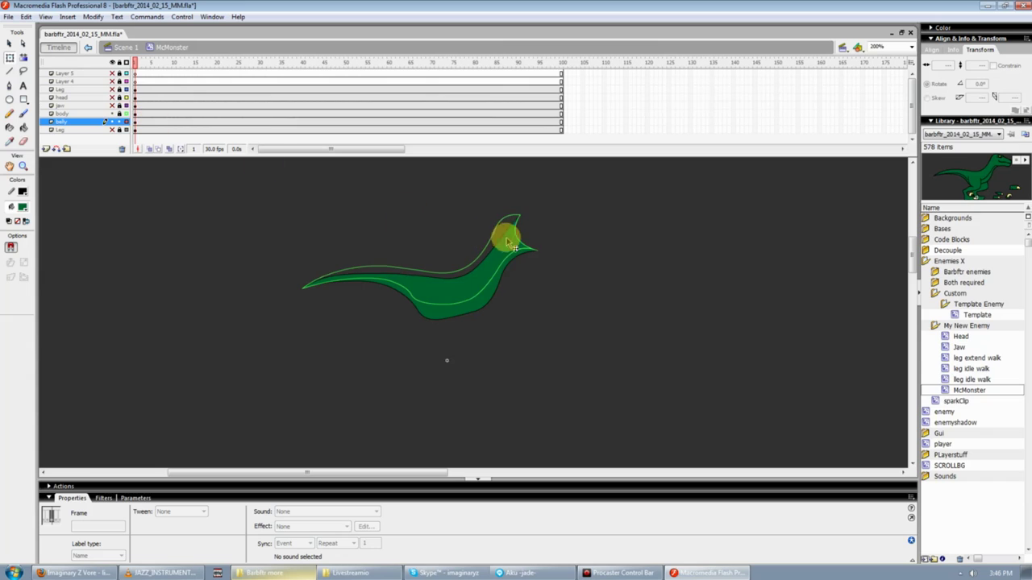
pyautogui.click(524, 240)
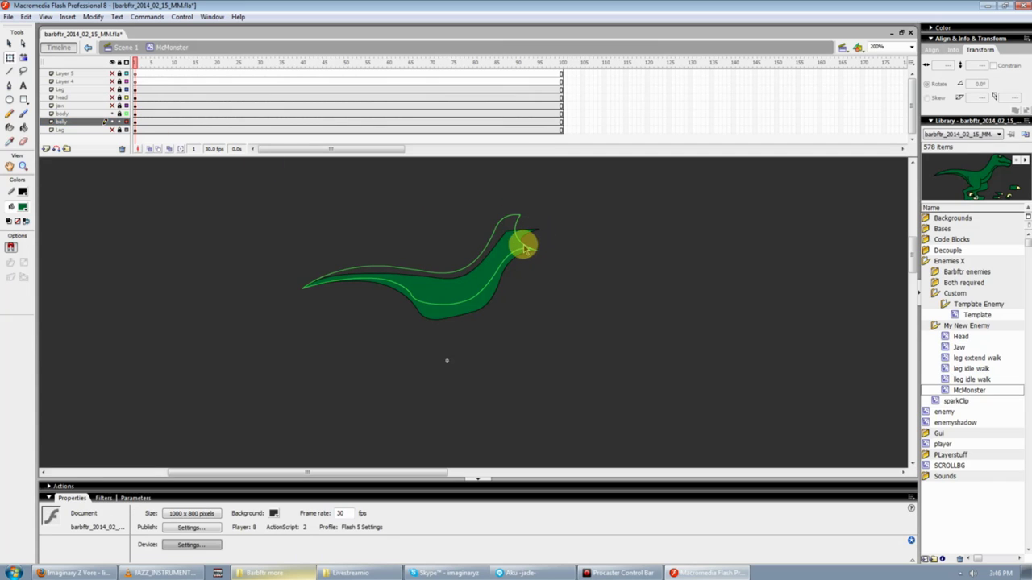
pyautogui.moveTo(543, 235); pyautogui.dragTo(513, 229)
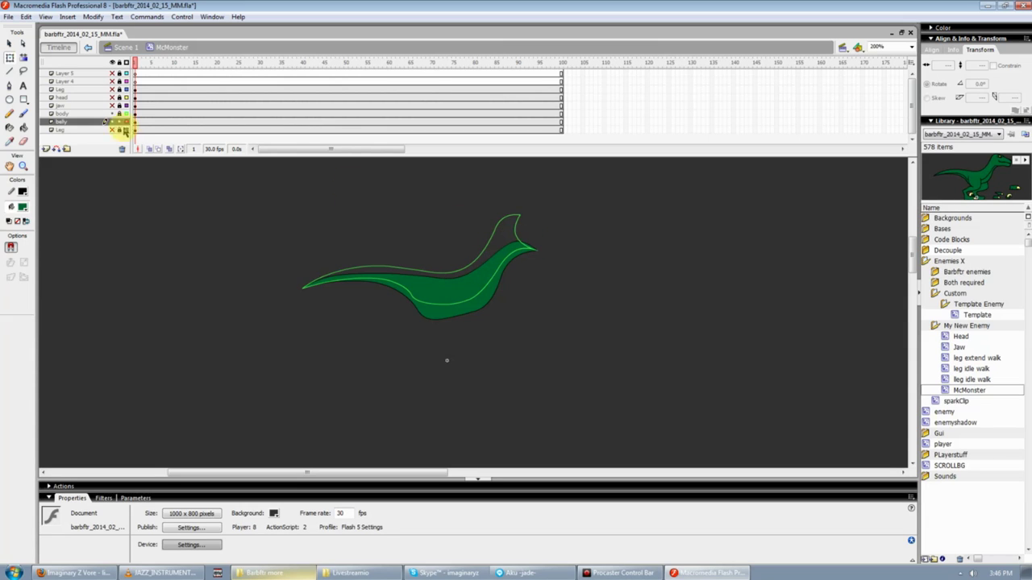
# Lock the belly layer, delete the short stray line at the body's throat tip, and pull the body's loose corner to the belly's tip
pyautogui.click(23, 164)
pyautogui.moveTo(491, 231); pyautogui.dragTo(549, 274)
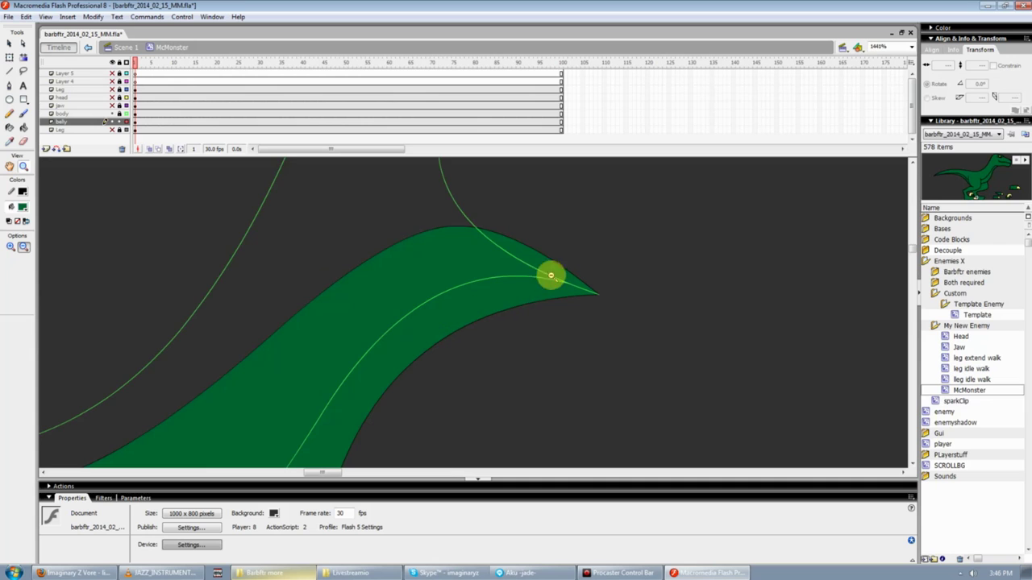
pyautogui.click(119, 122)
pyautogui.click(105, 114)
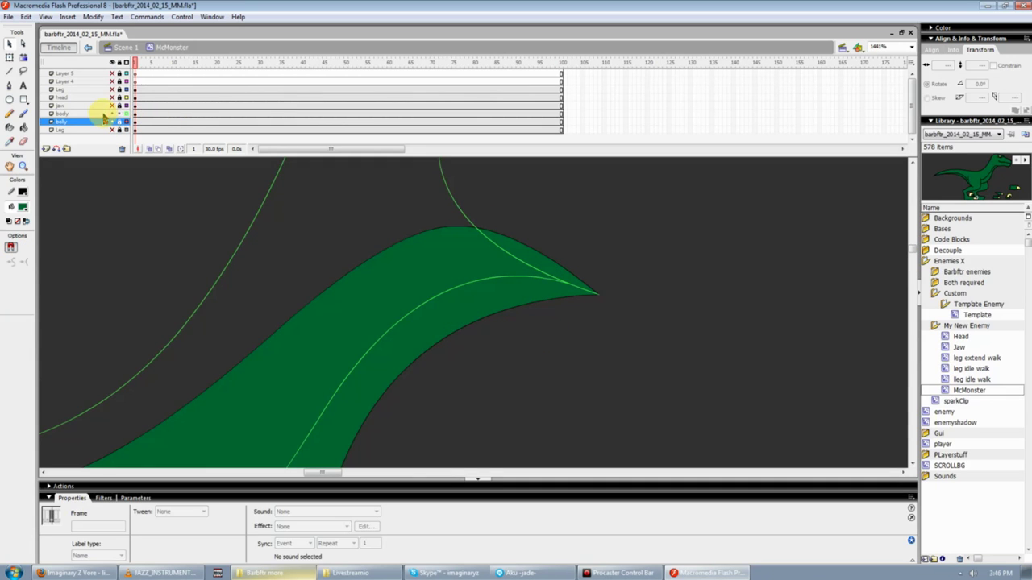
pyautogui.click(677, 253)
pyautogui.click(581, 290)
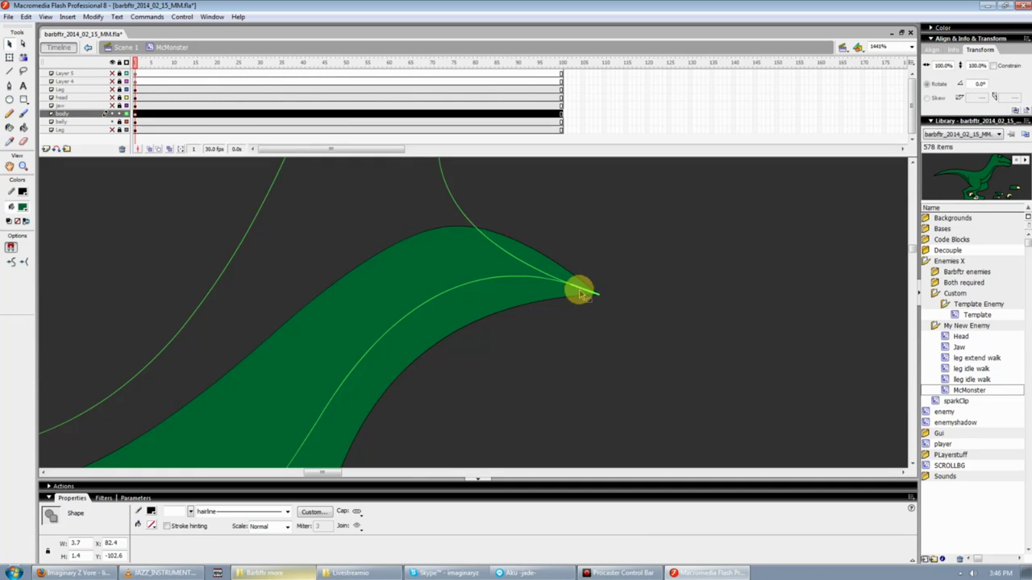
pyautogui.press('Delete')
pyautogui.moveTo(570, 286); pyautogui.dragTo(595, 267)
pyautogui.scroll(1, 603, 295)
pyautogui.hotkey('ctrl', '=')
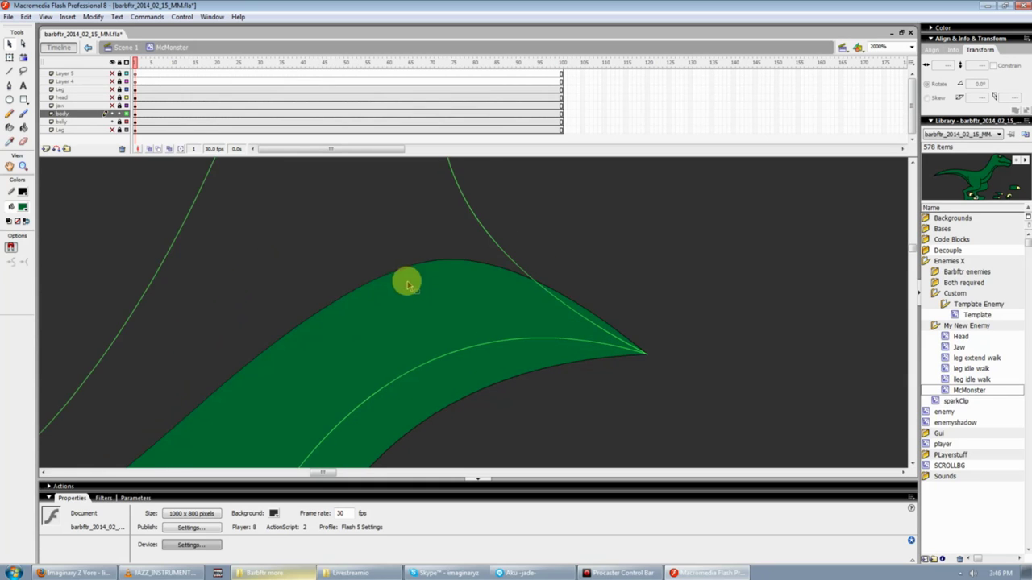
# Show every layer as outlines and adjust the body's front edge and throat corner beneath the head
pyautogui.hotkey('ctrl', '-')
pyautogui.hotkey('ctrl', '-')
pyautogui.scroll(-1, 331, 354)
pyautogui.click(113, 63)
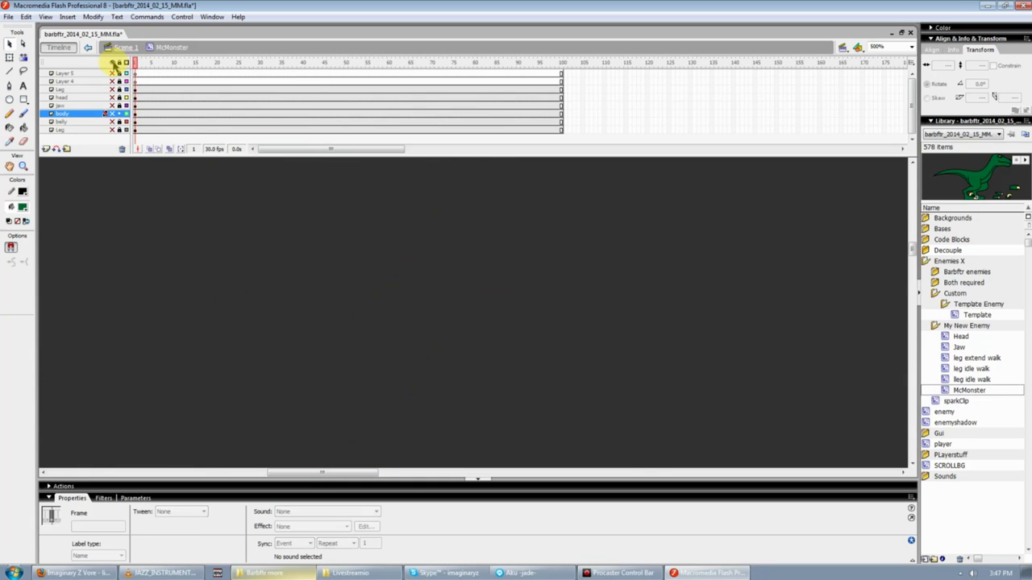
pyautogui.click(113, 63)
pyautogui.click(126, 62)
pyautogui.click(466, 231)
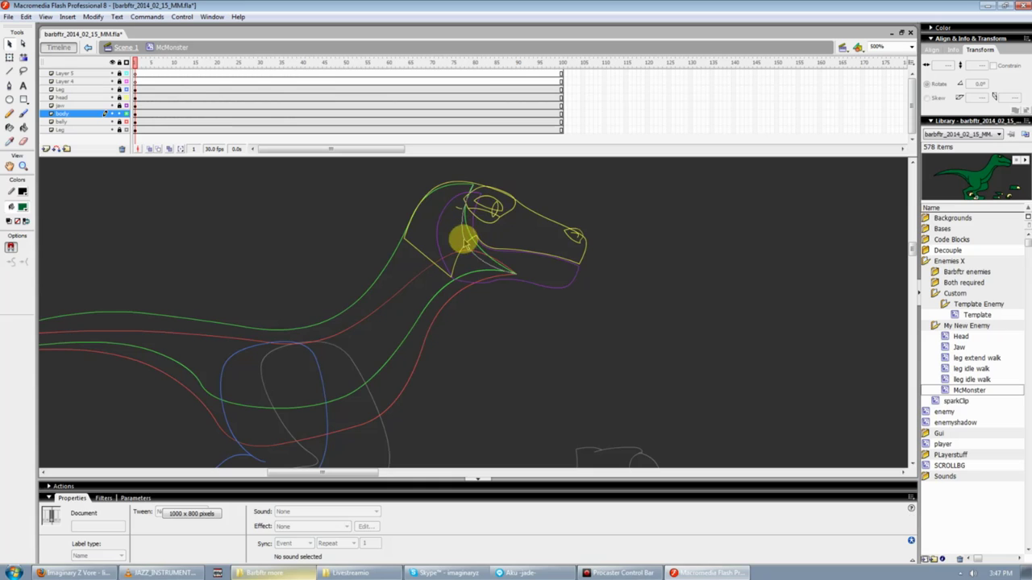
pyautogui.moveTo(471, 237); pyautogui.dragTo(473, 240)
pyautogui.moveTo(515, 273)
pyautogui.mouseDown()
pyautogui.moveTo(515, 264)
pyautogui.moveTo(478, 272)
pyautogui.moveTo(503, 279)
pyautogui.mouseUp()
# Nudge the belly's throat tip under the jaw and pull the body's throat corner back to the rear of the jaw
pyautogui.click(119, 115)
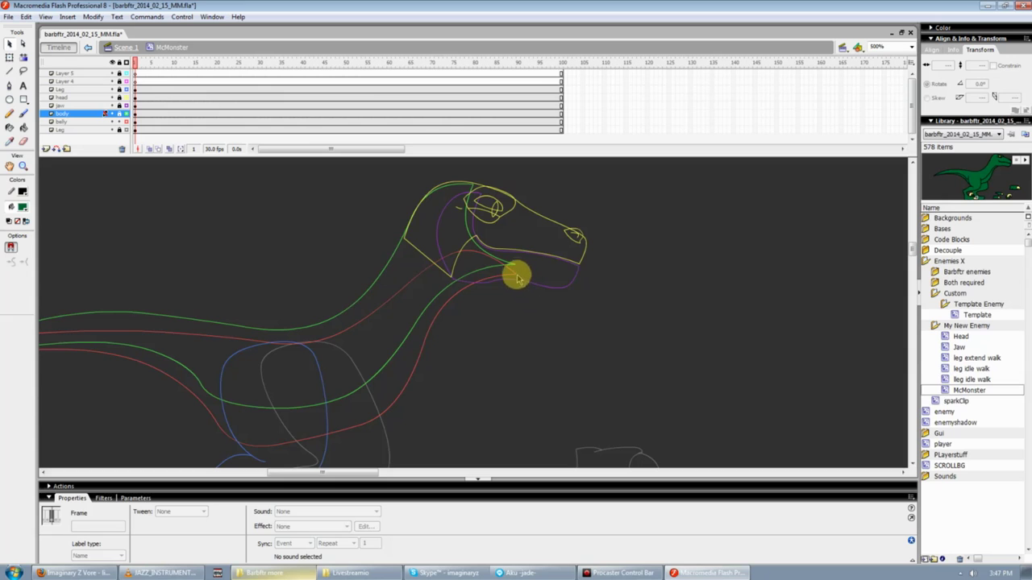
pyautogui.moveTo(516, 275); pyautogui.dragTo(520, 269)
pyautogui.moveTo(456, 292)
pyautogui.mouseDown()
pyautogui.moveTo(516, 260)
pyautogui.moveTo(473, 256)
pyautogui.moveTo(452, 284)
pyautogui.moveTo(468, 172)
pyautogui.mouseUp()
pyautogui.click(120, 114)
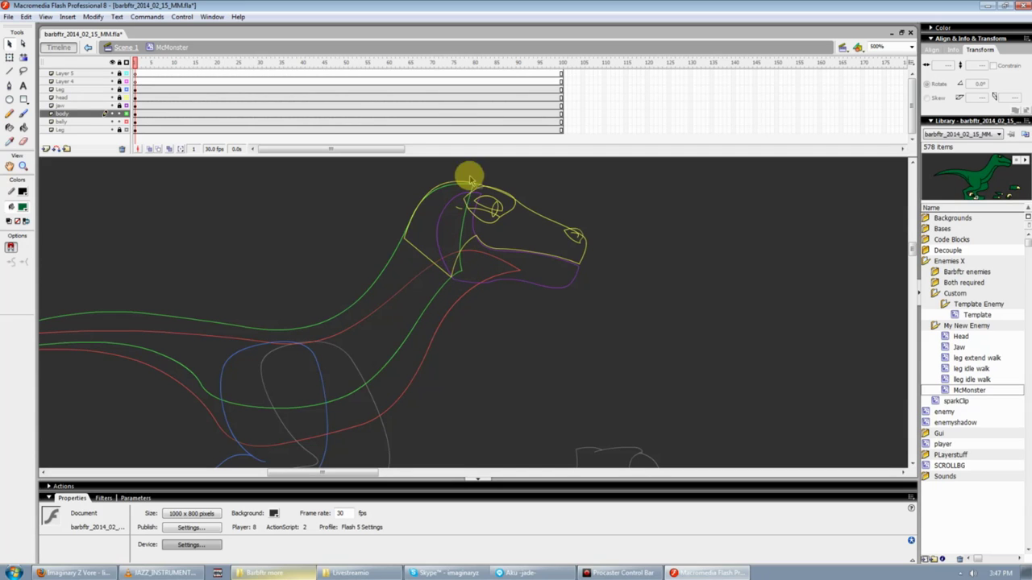
# Return all layers to filled display, lock every layer except belly, and select the belly artwork
pyautogui.click(127, 62)
pyautogui.click(127, 62)
pyautogui.click(127, 62)
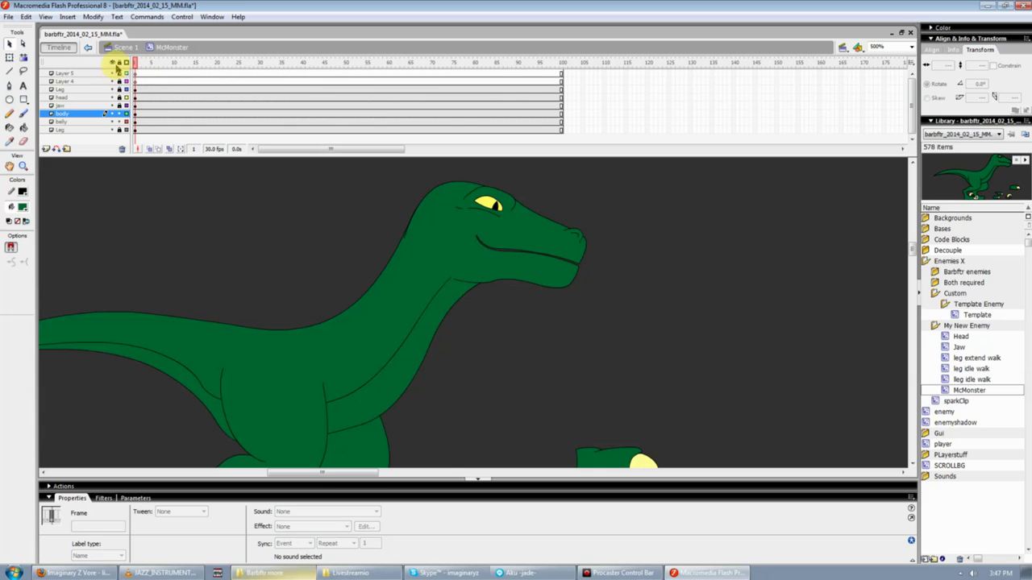
pyautogui.moveTo(348, 473); pyautogui.dragTo(333, 473)
pyautogui.click(235, 259)
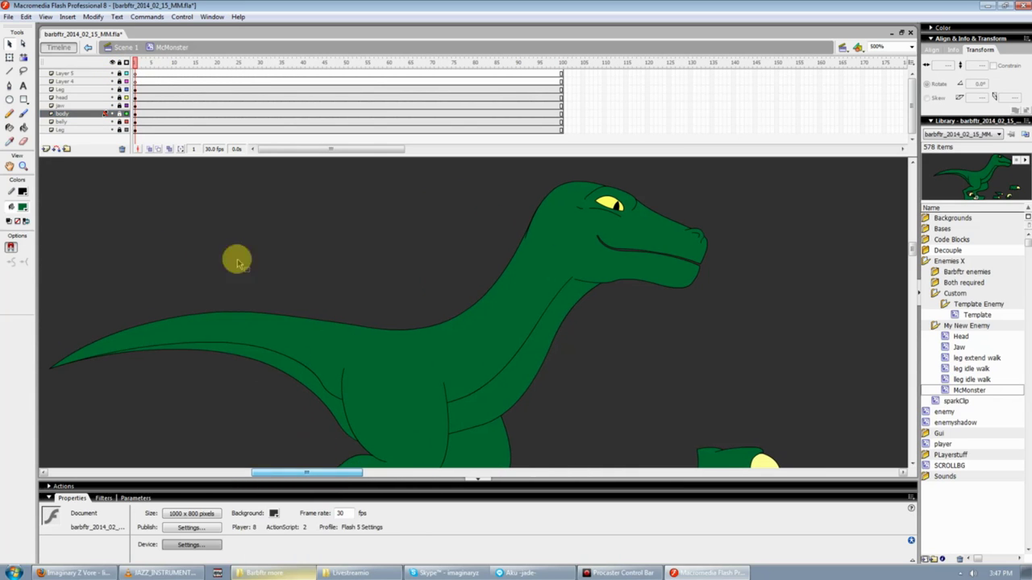
pyautogui.click(119, 122)
pyautogui.click(101, 121)
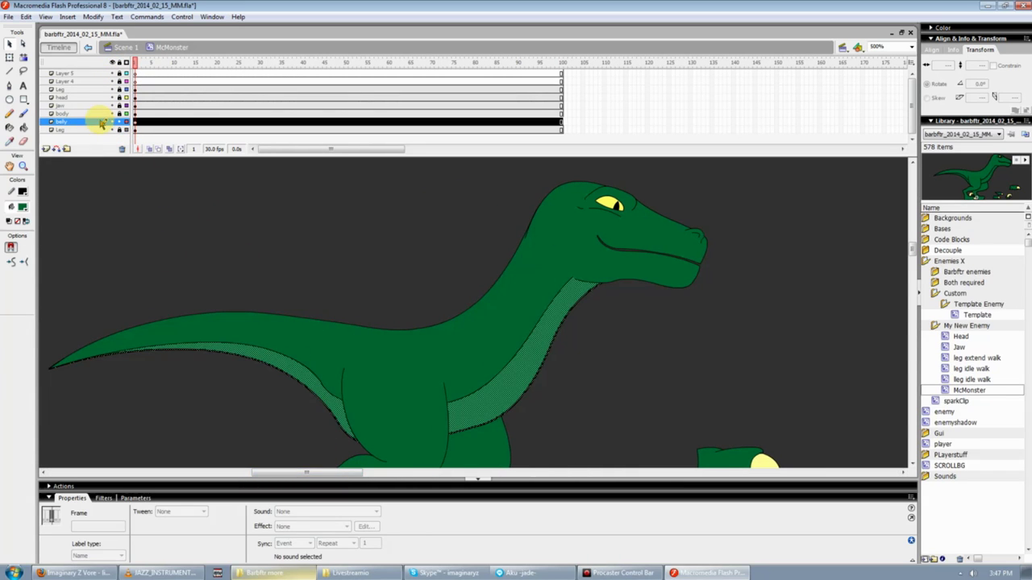
# Fill the selected belly shape with white
pyautogui.click(22, 207)
pyautogui.click(10, 272)
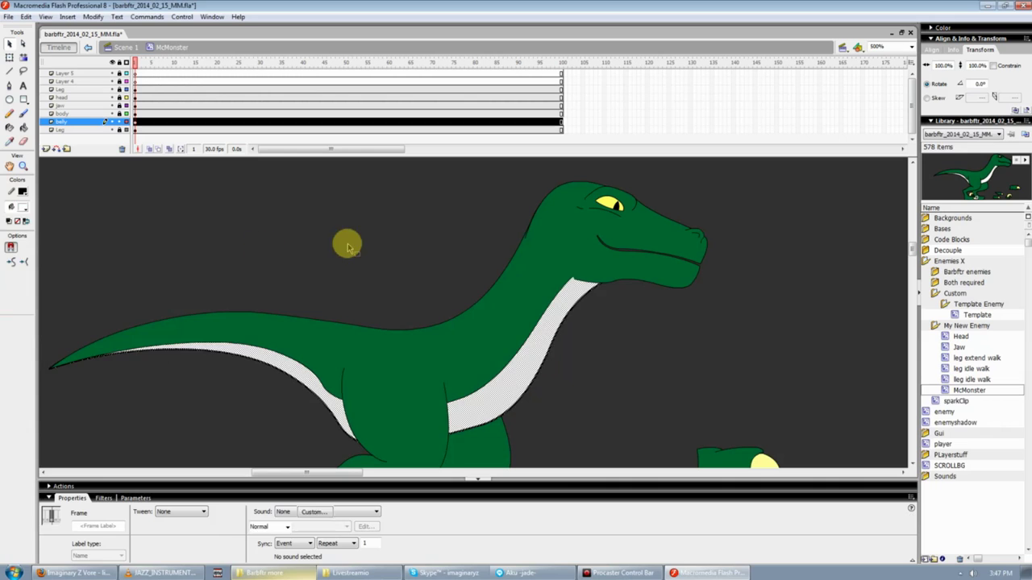
pyautogui.click(346, 242)
# Choose a light orange fill and apply it to the belly with the Paint Bucket
pyautogui.click(23, 206)
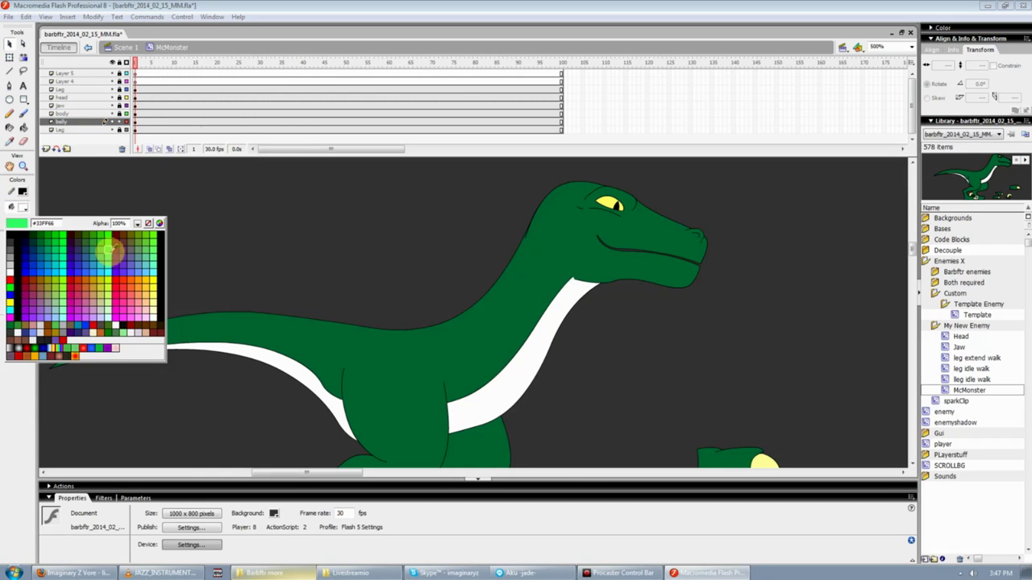
pyautogui.click(151, 293)
pyautogui.click(23, 127)
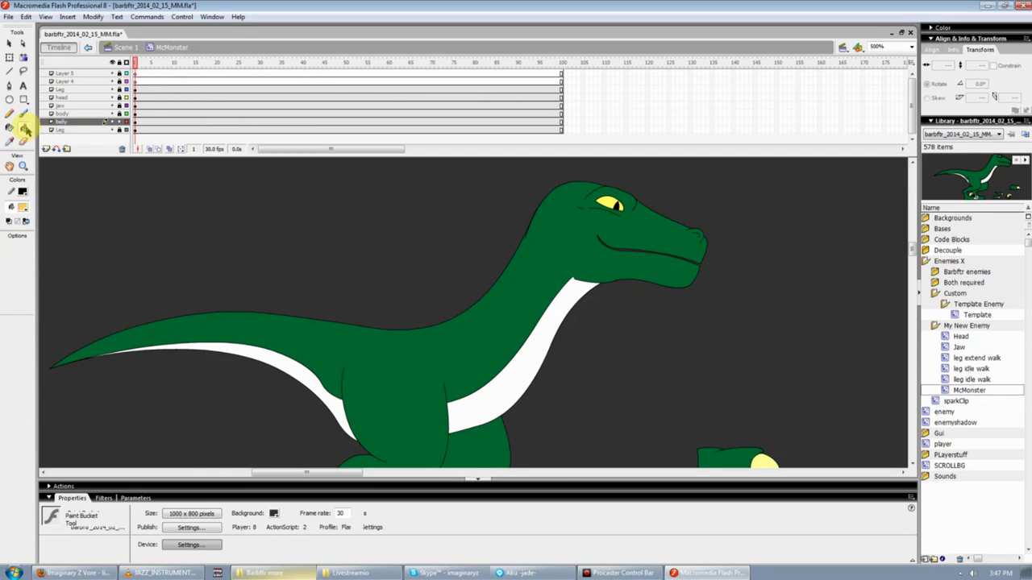
pyautogui.click(534, 362)
pyautogui.press('v')
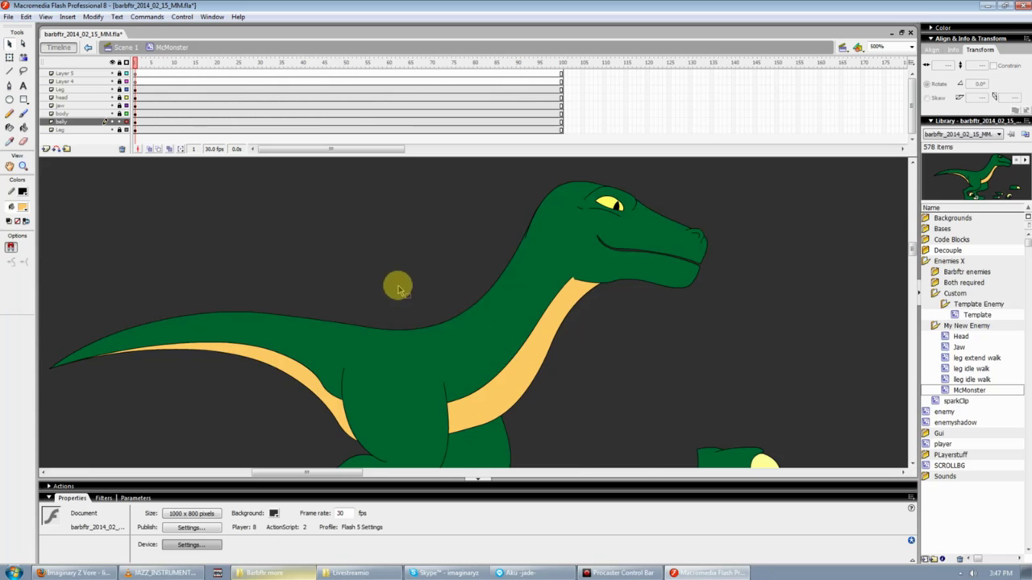
# Show only the body and belly layers and compare their shapes in outline and filled display
pyautogui.hotkey('ctrl', '=')
pyautogui.hotkey('ctrl', '-')
pyautogui.hotkey('ctrl', '-')
pyautogui.scroll(-1, 427, 336)
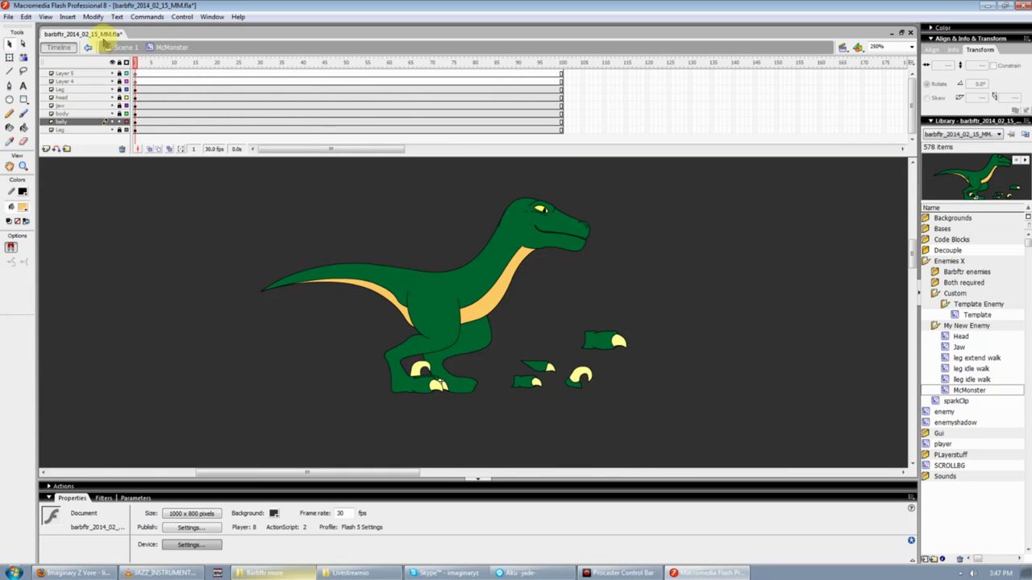
pyautogui.click(112, 62)
pyautogui.click(112, 121)
pyautogui.click(112, 112)
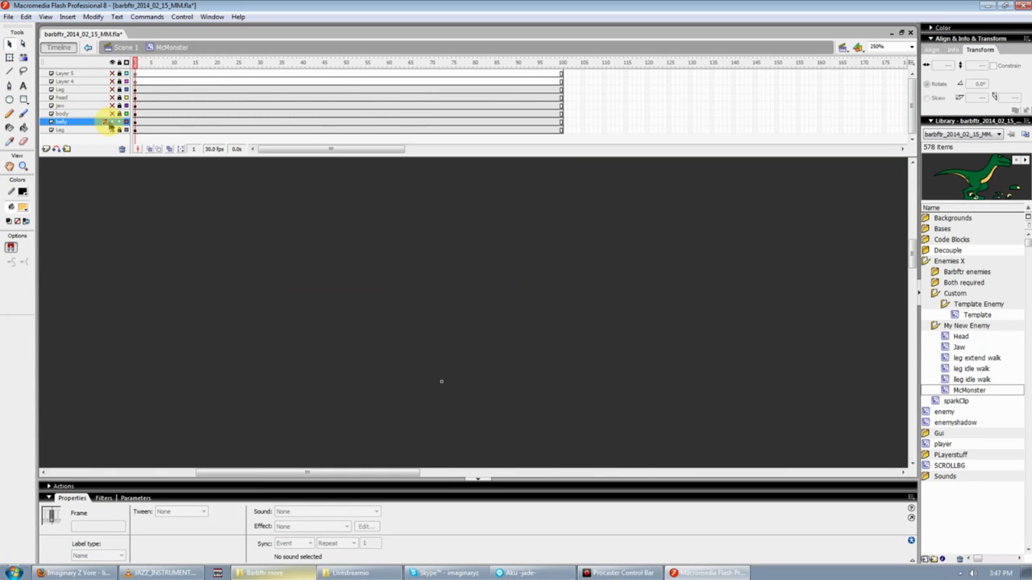
pyautogui.click(112, 121)
pyautogui.click(112, 113)
pyautogui.click(126, 112)
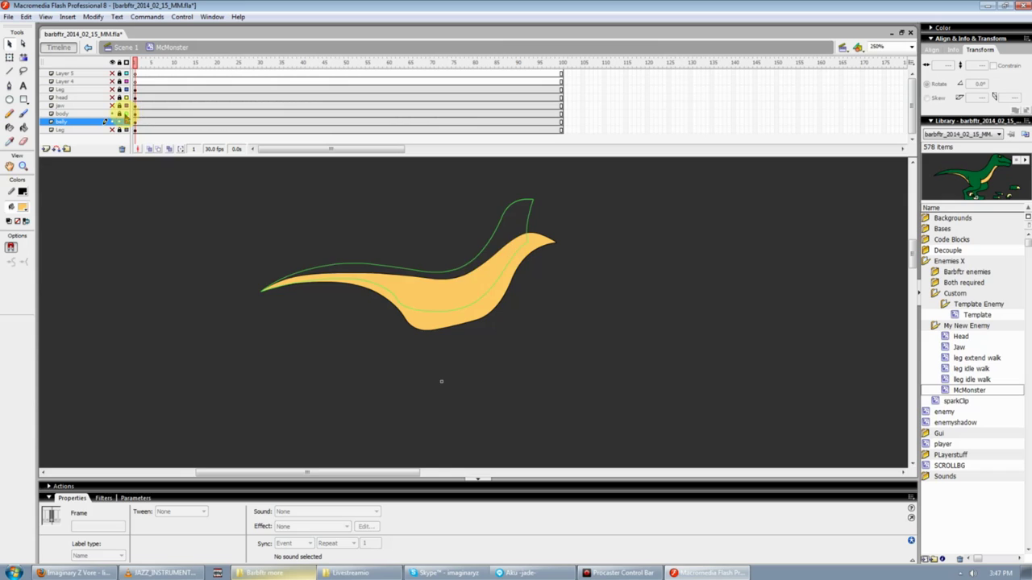
pyautogui.click(126, 121)
pyautogui.click(126, 113)
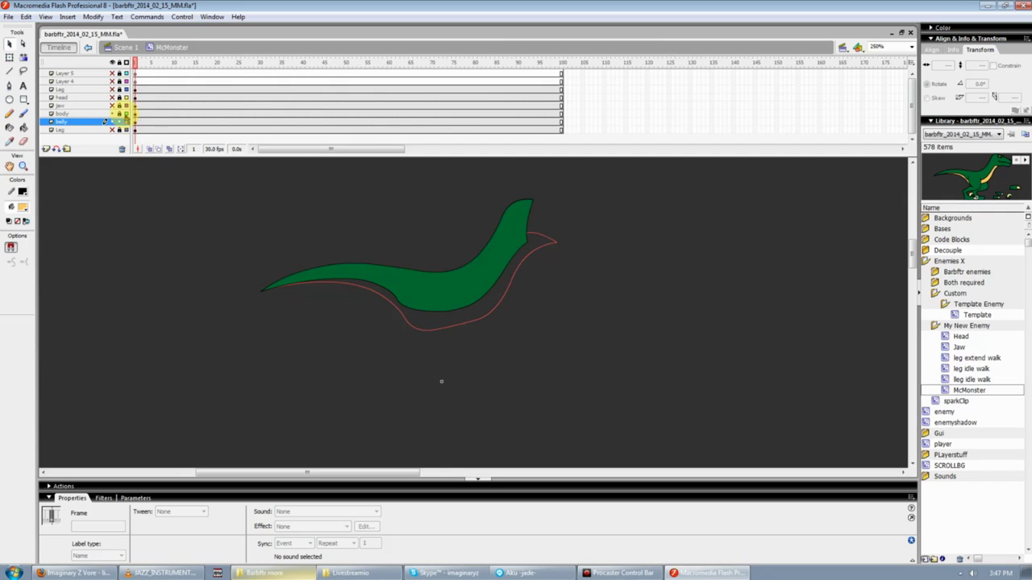
pyautogui.click(125, 113)
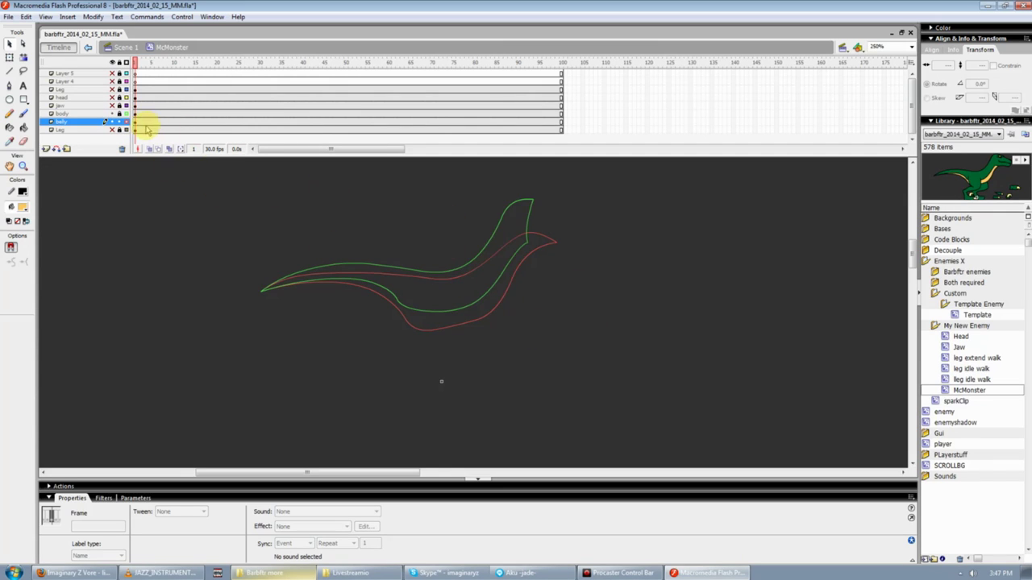
pyautogui.click(126, 113)
pyautogui.click(126, 121)
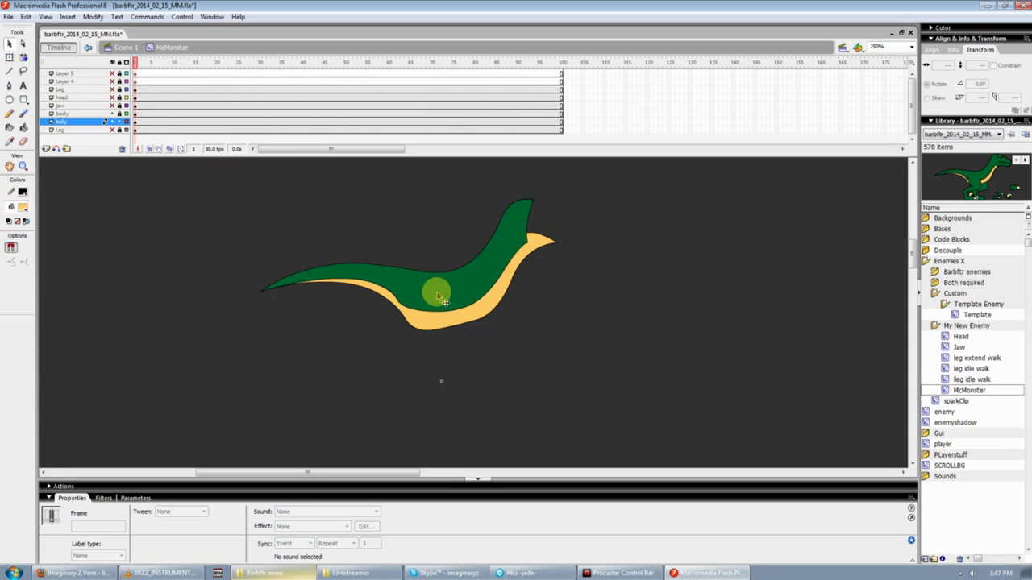
# Change the belly's fill to pale cream, #FFFFCC
pyautogui.click(486, 311)
pyautogui.click(22, 207)
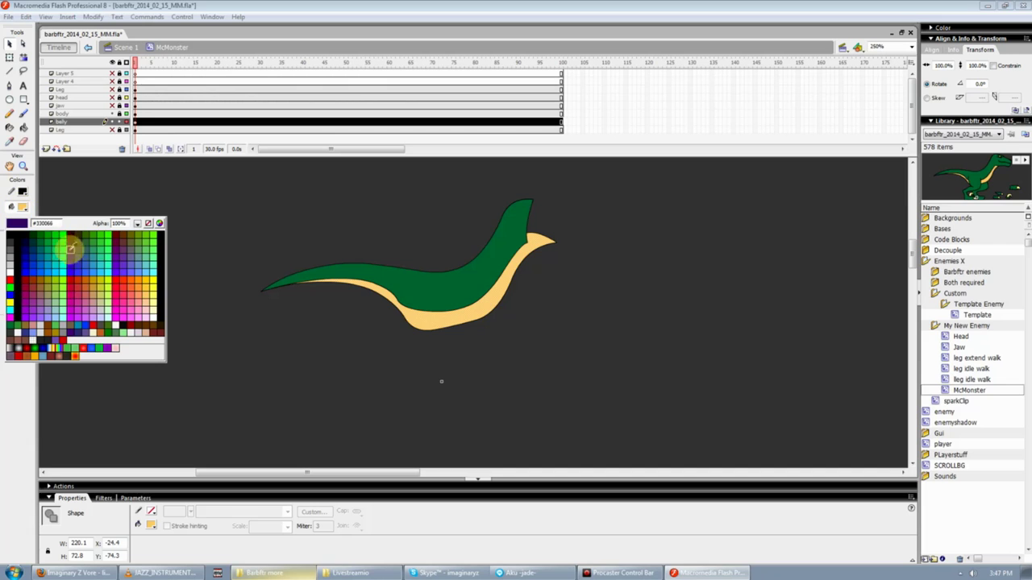
pyautogui.click(152, 311)
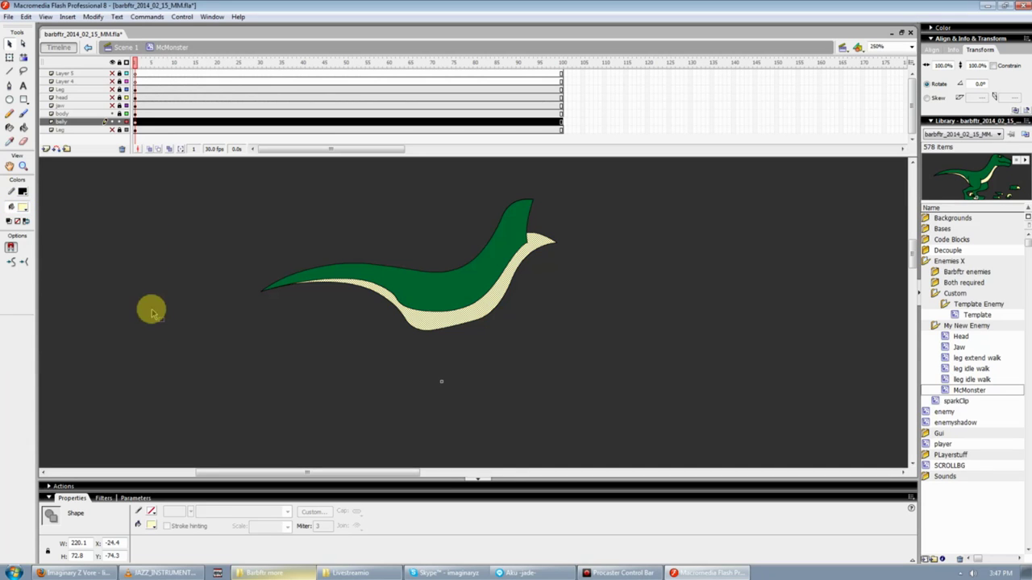
pyautogui.click(185, 246)
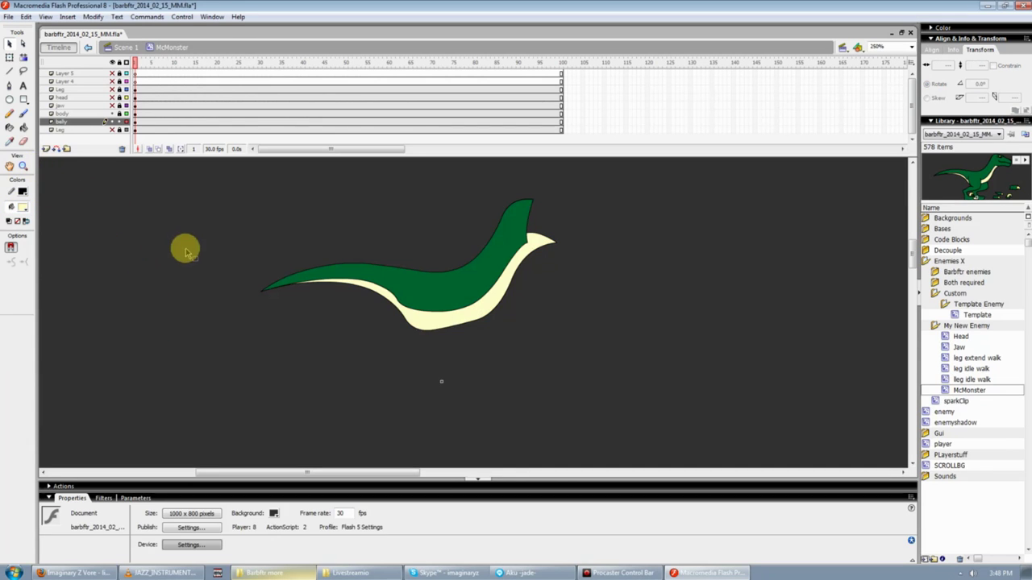
# Change the belly's fill to light cyan blue
pyautogui.click(414, 322)
pyautogui.click(22, 206)
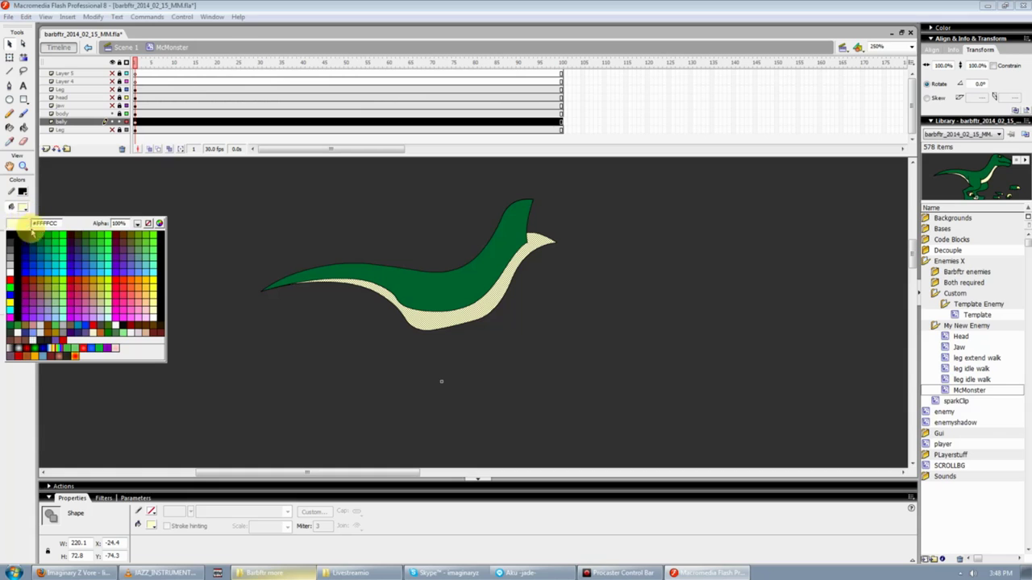
pyautogui.click(113, 300)
pyautogui.click(349, 324)
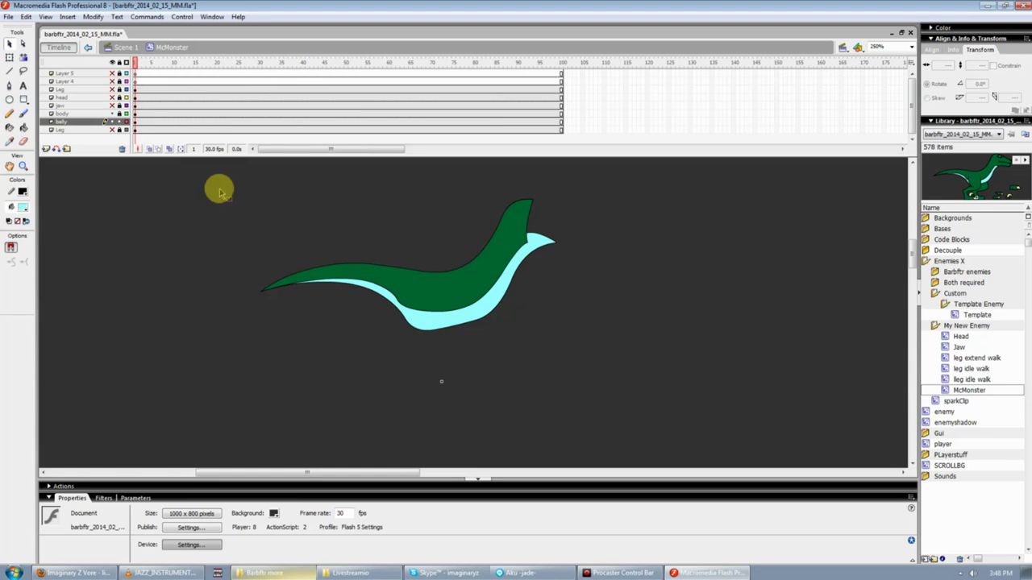
# Make all layers visible again and unlock every layer
pyautogui.click(112, 62)
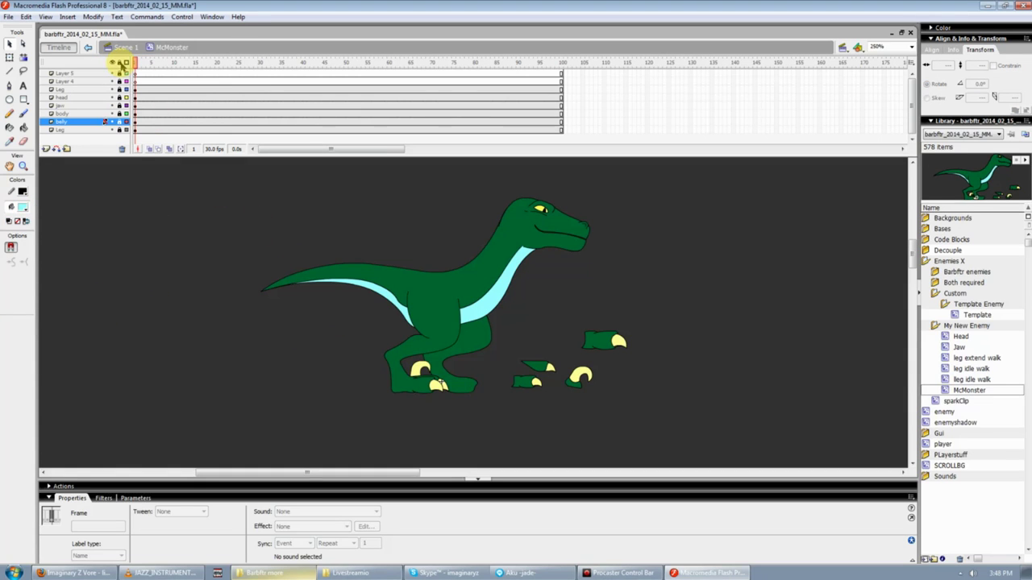
pyautogui.click(120, 62)
pyautogui.click(138, 312)
# Recolour the body shape's fill with a lighter green
pyautogui.click(464, 271)
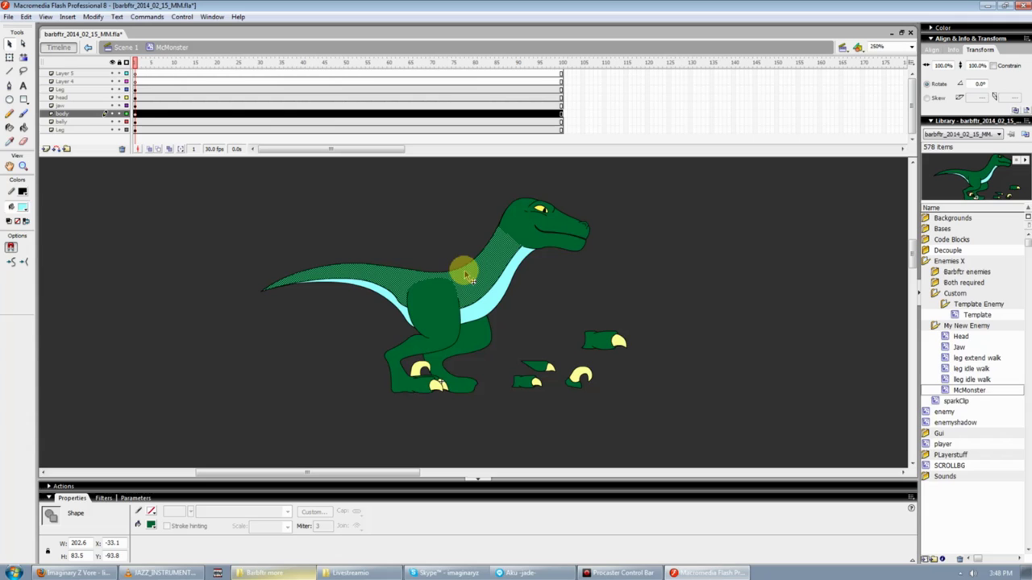
pyautogui.click(22, 206)
pyautogui.click(94, 242)
pyautogui.click(226, 244)
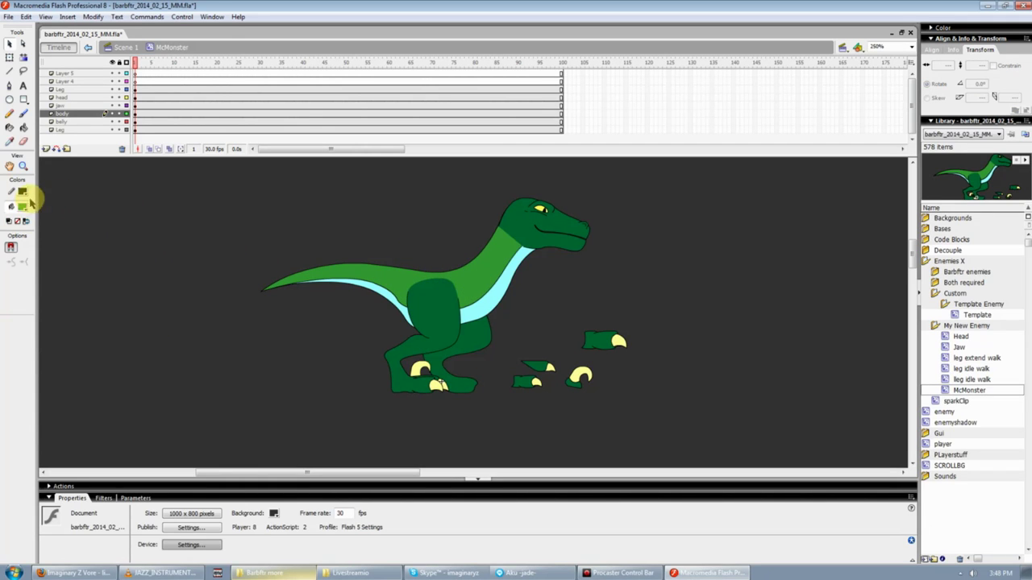
# Sample the body's lighter green and fill the front leg with it inside the leg idle walk symbol
pyautogui.click(11, 141)
pyautogui.click(487, 278)
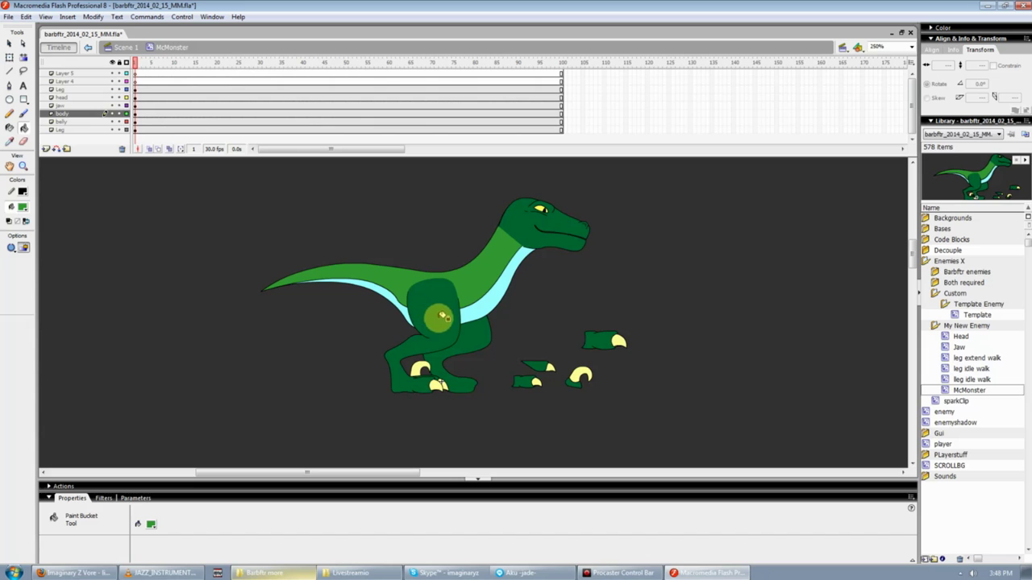
pyautogui.press('v')
pyautogui.click(456, 329)
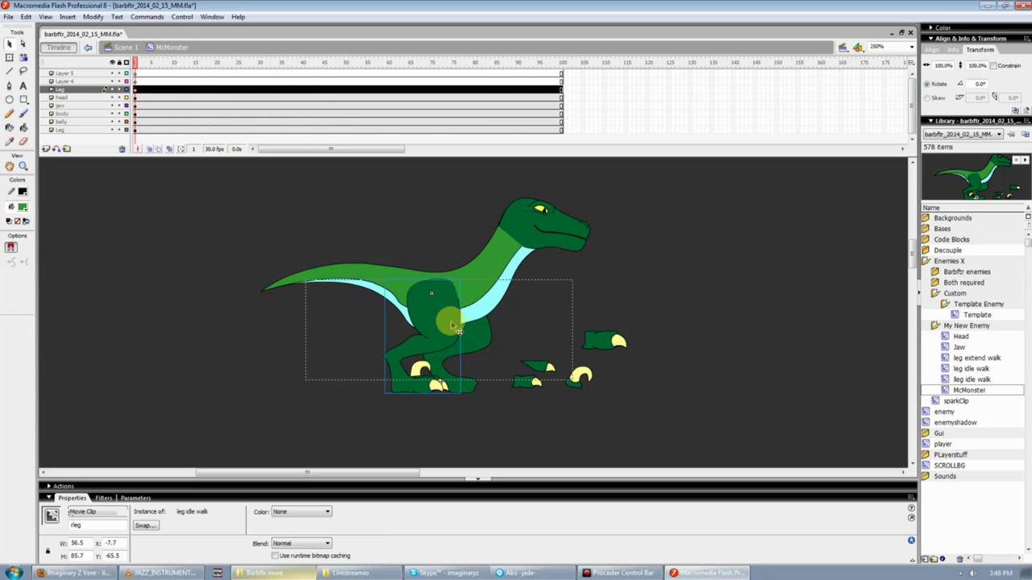
pyautogui.doubleClick(456, 329)
pyautogui.click(23, 128)
pyautogui.click(451, 335)
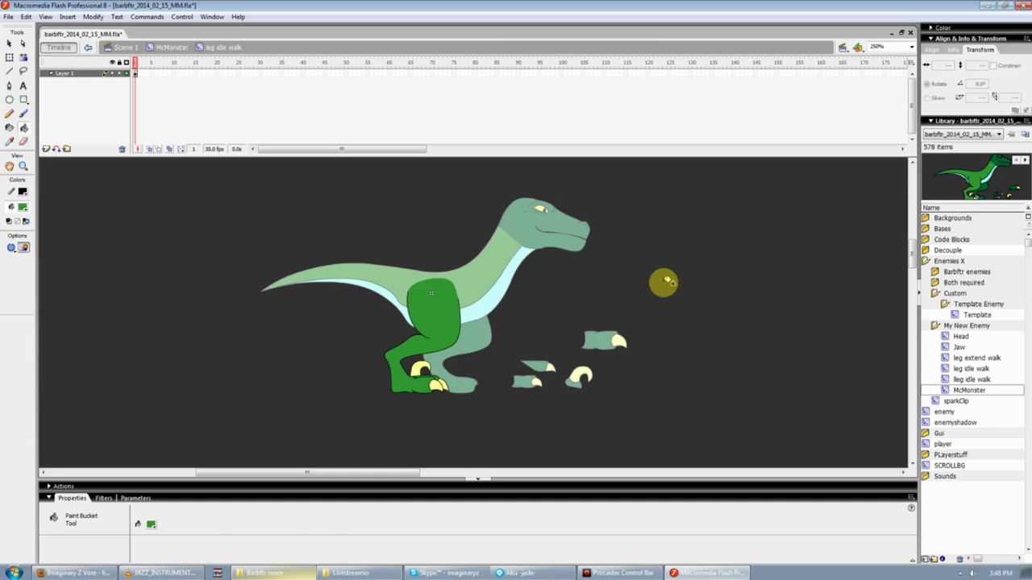
pyautogui.press('v')
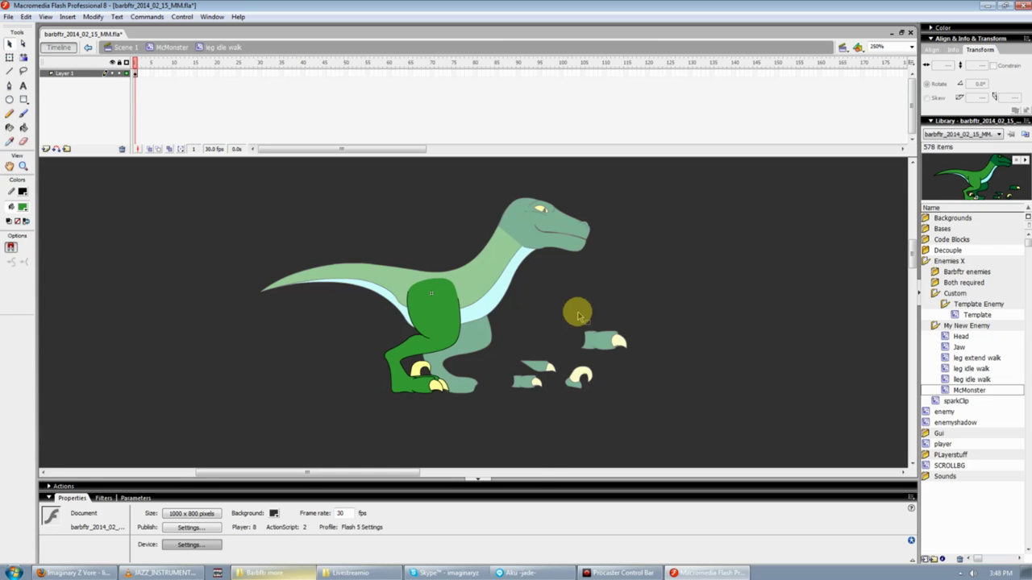
pyautogui.doubleClick(524, 411)
# Recolour the rear leg and its detached foot pieces with the same lighter green inside their symbol
pyautogui.doubleClick(480, 348)
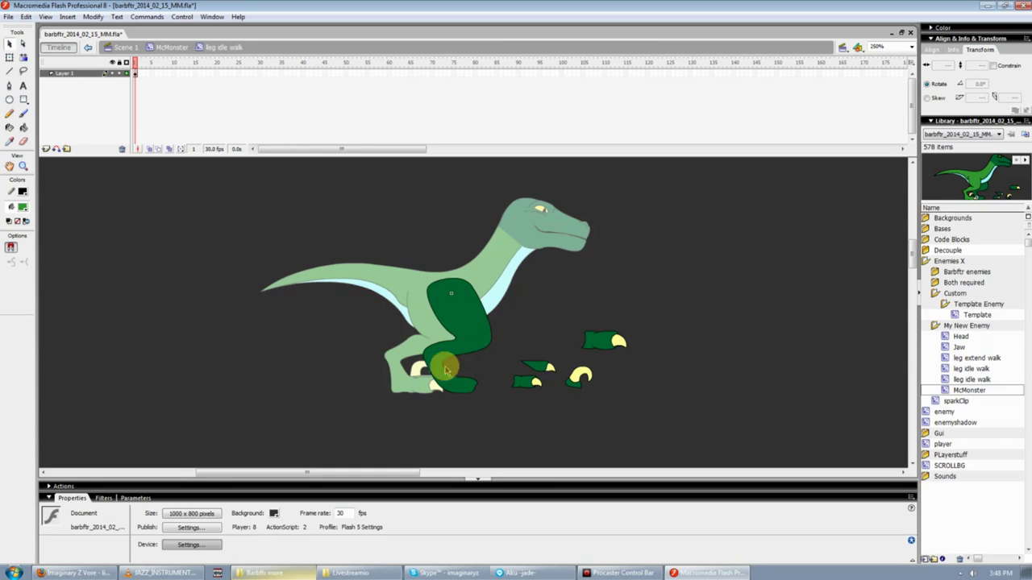
pyautogui.press('k')
pyautogui.click(472, 322)
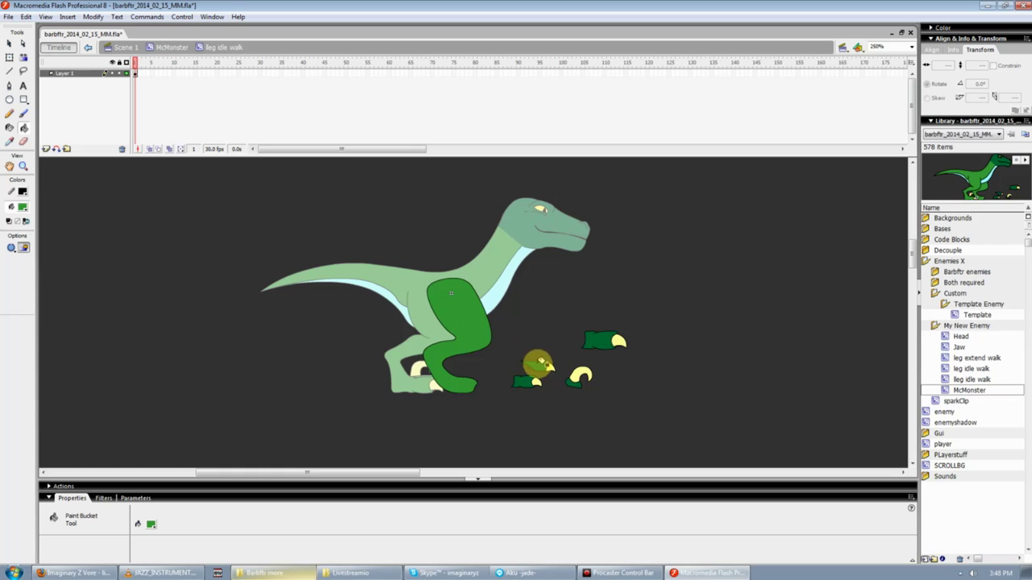
pyautogui.click(599, 347)
pyautogui.press('v')
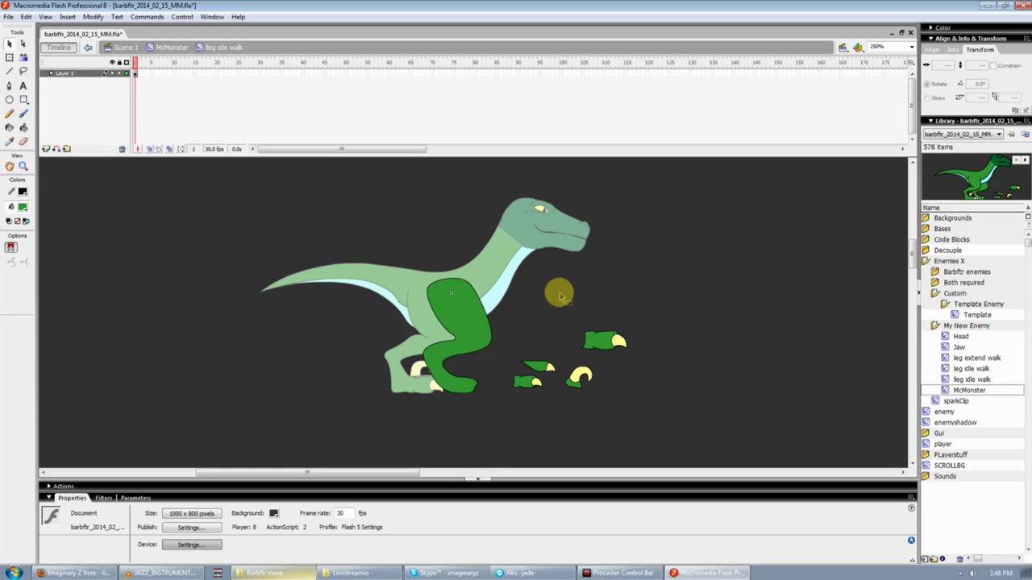
pyautogui.doubleClick(558, 293)
# Unlock the Head symbol's layers and fill the face, eye area and nostril with the body's lighter green
pyautogui.click(573, 231)
pyautogui.doubleClick(577, 236)
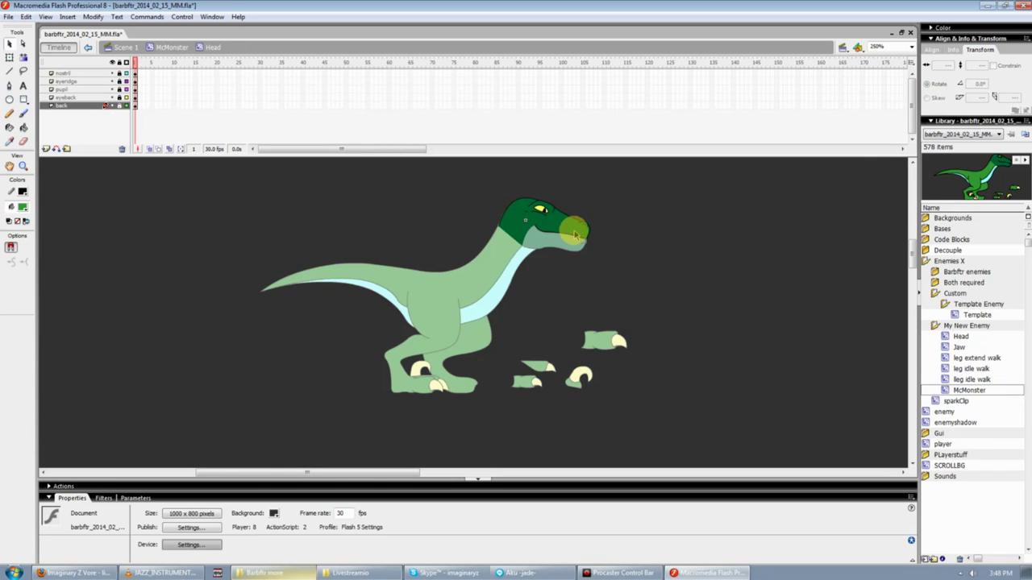
pyautogui.press('k')
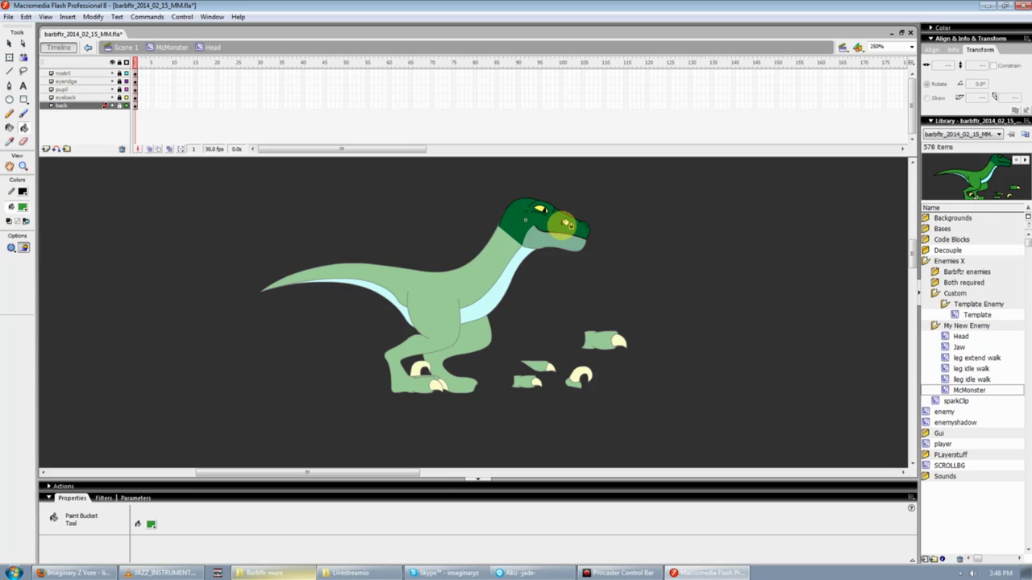
pyautogui.click(109, 105)
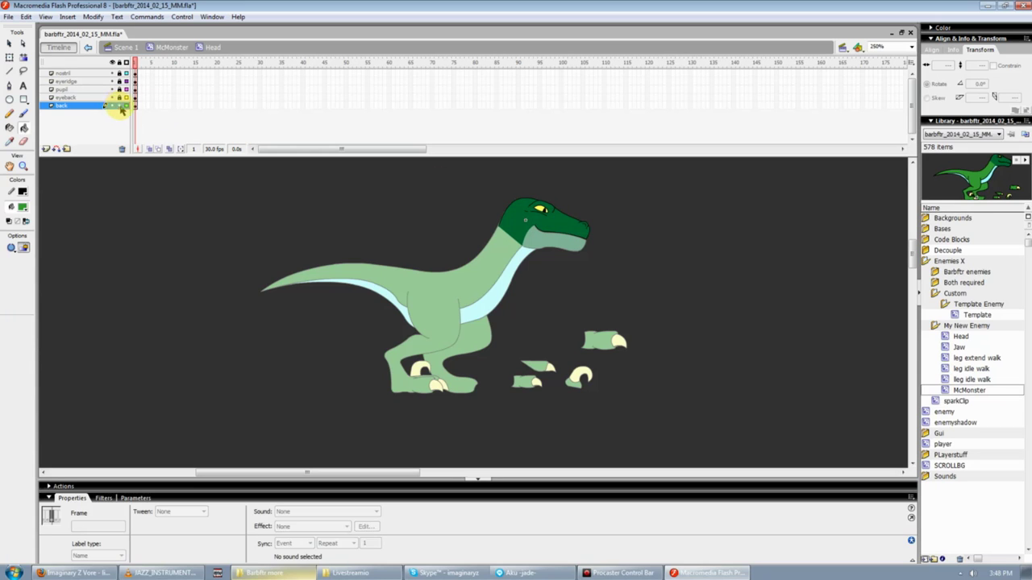
pyautogui.click(558, 223)
pyautogui.click(120, 63)
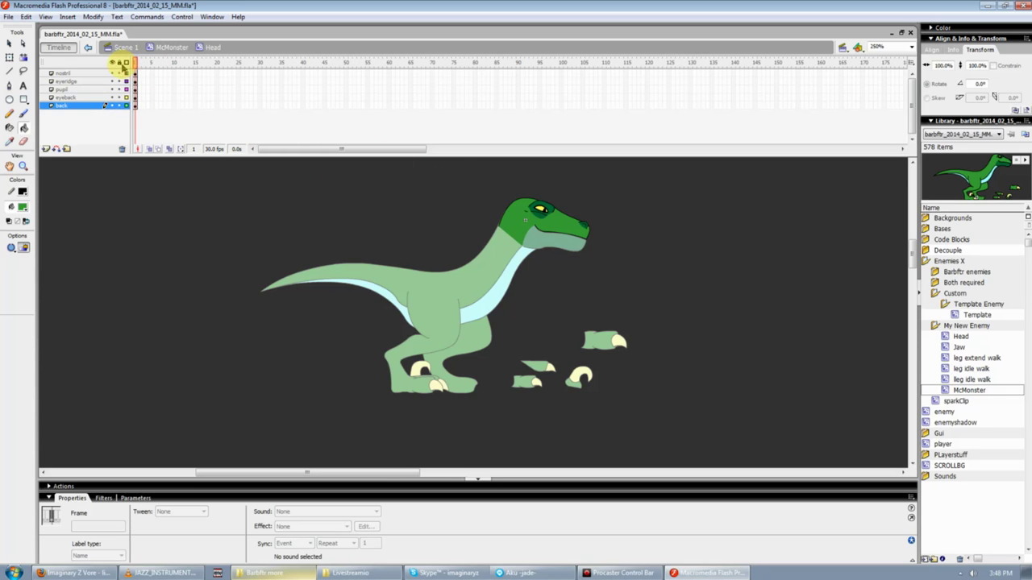
pyautogui.click(120, 63)
pyautogui.click(548, 205)
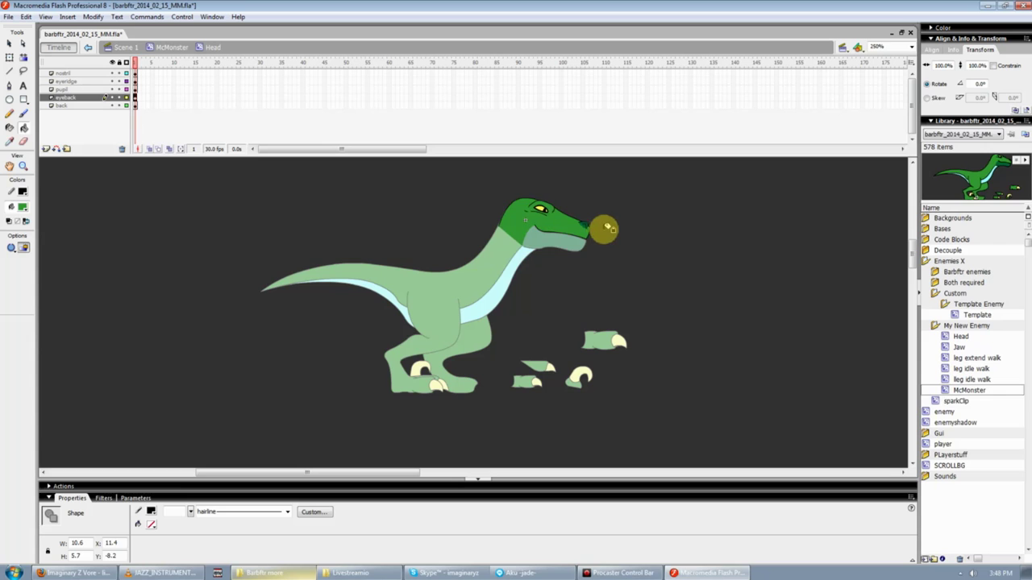
pyautogui.doubleClick(616, 271)
# Fill the Jaw symbol with the body's lighter green and return to McMonster
pyautogui.doubleClick(578, 251)
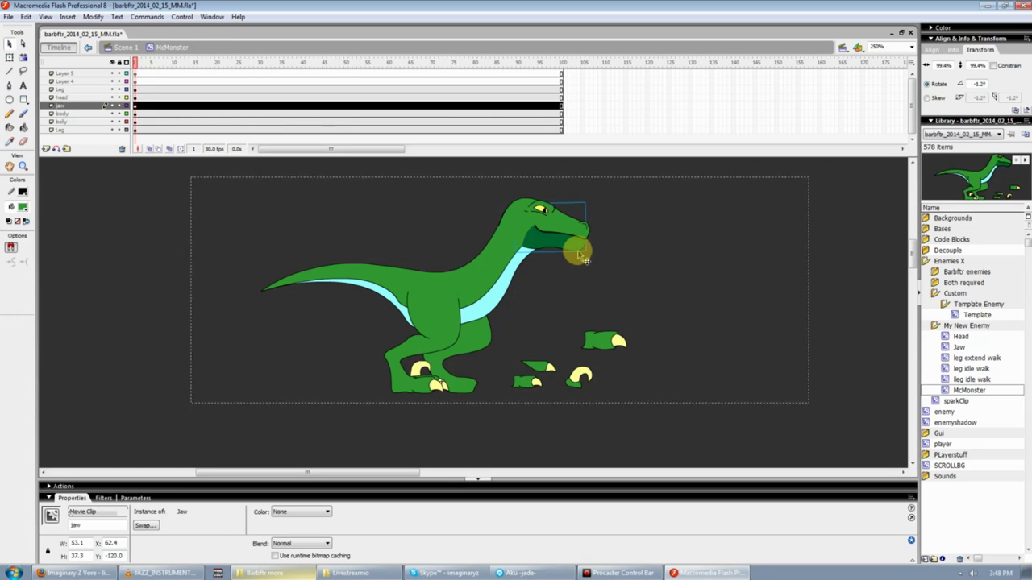
pyautogui.press('k')
pyautogui.click(569, 242)
pyautogui.press('v')
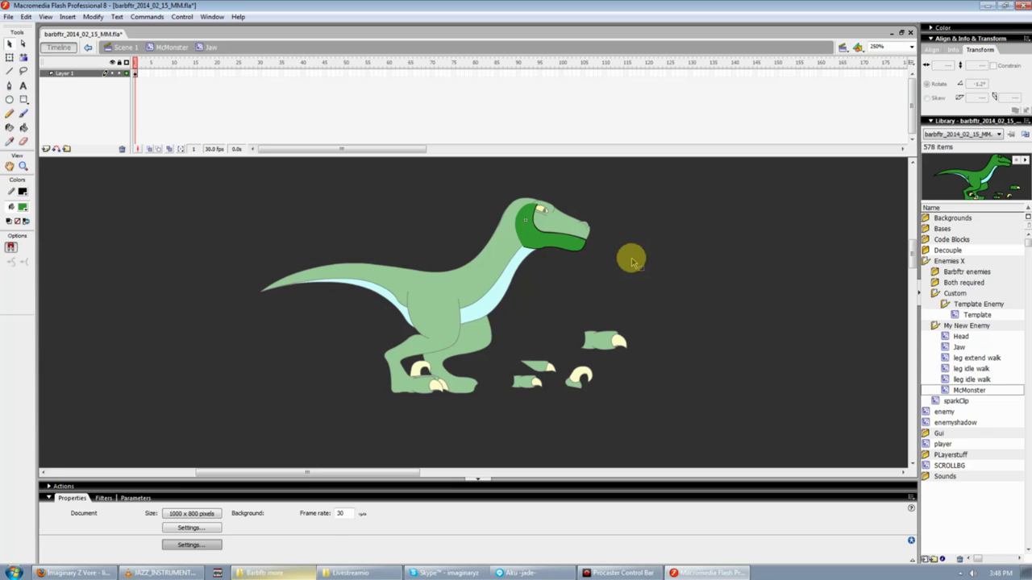
pyautogui.doubleClick(629, 258)
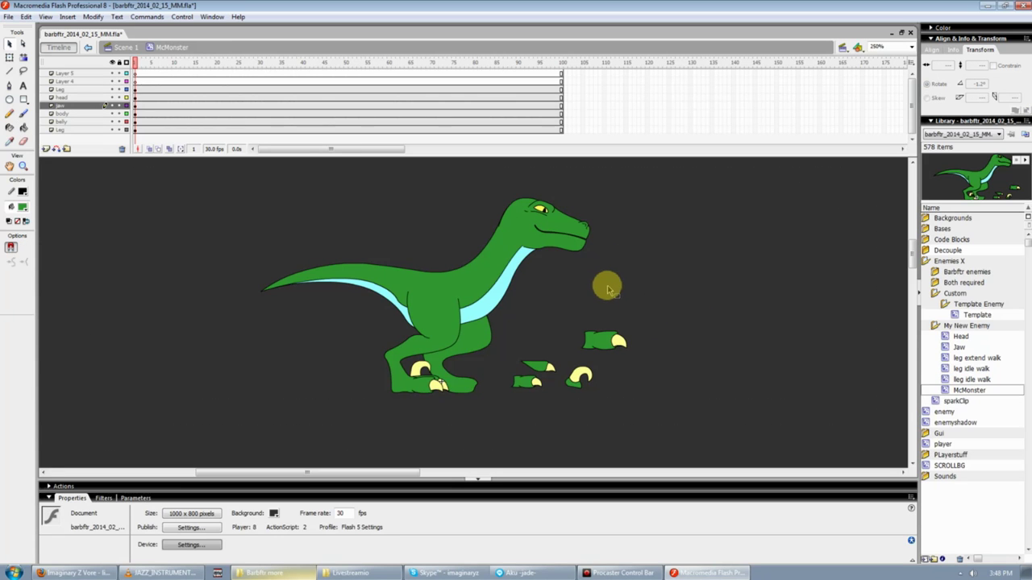
pyautogui.moveTo(136, 63); pyautogui.dragTo(10, 75)
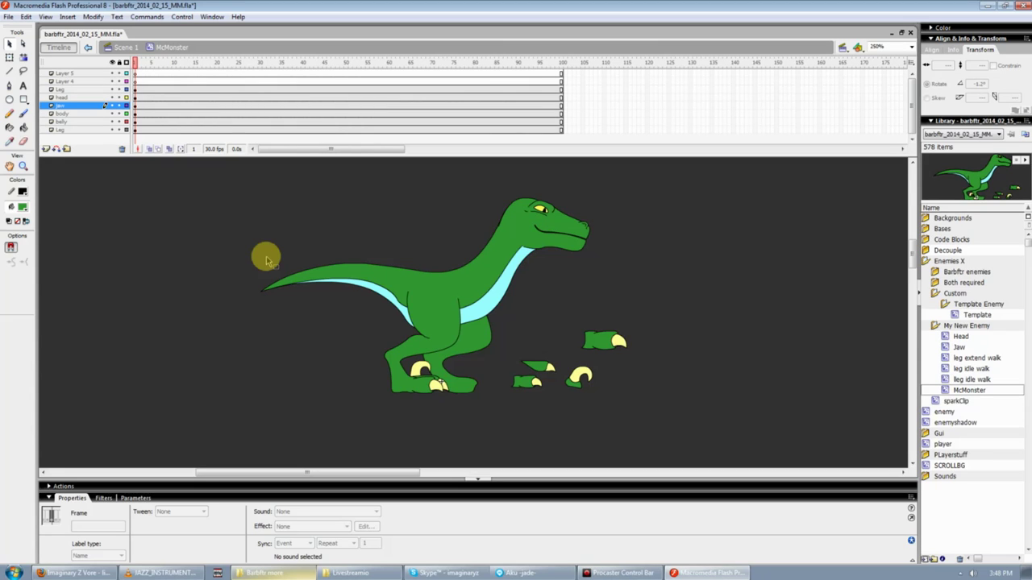
pyautogui.click(368, 218)
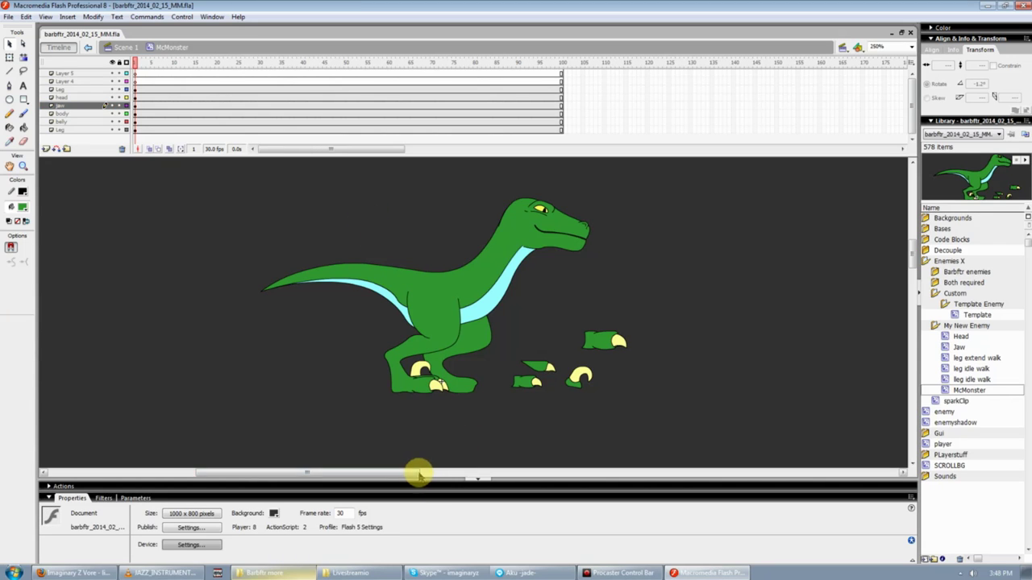
pyautogui.moveTo(416, 473); pyautogui.dragTo(420, 474)
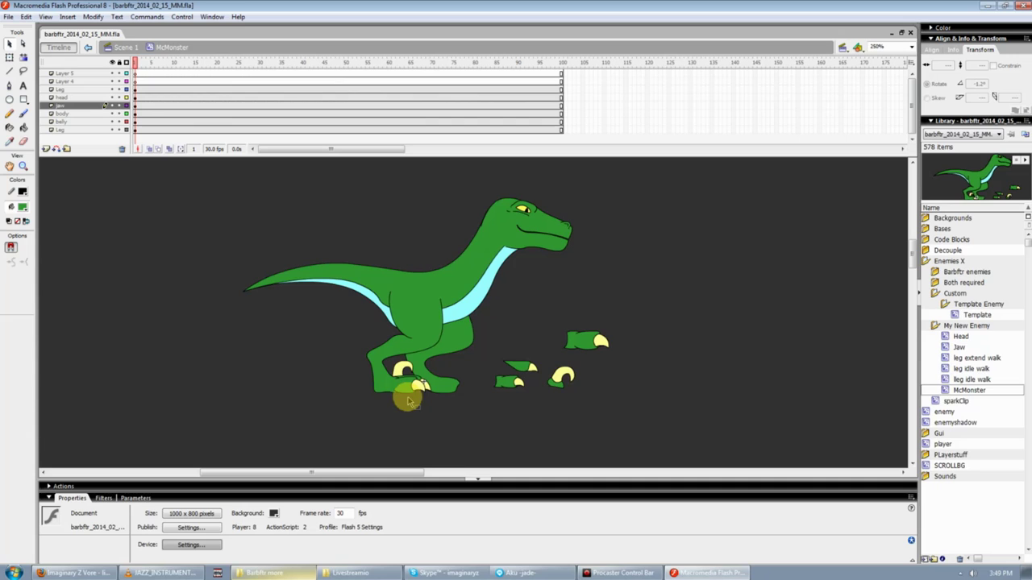
# Fill the leg extend walk symbol from the library with the body's lighter green, and reopen McMonster for editing
pyautogui.click(951, 335)
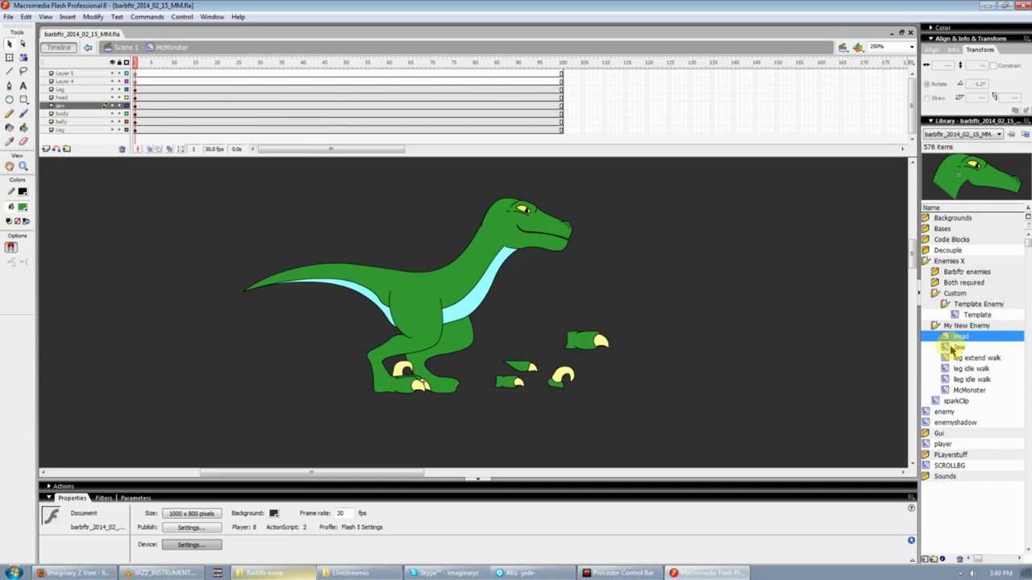
pyautogui.press('Down')
pyautogui.press('Down')
pyautogui.press('Down')
pyautogui.press('Down')
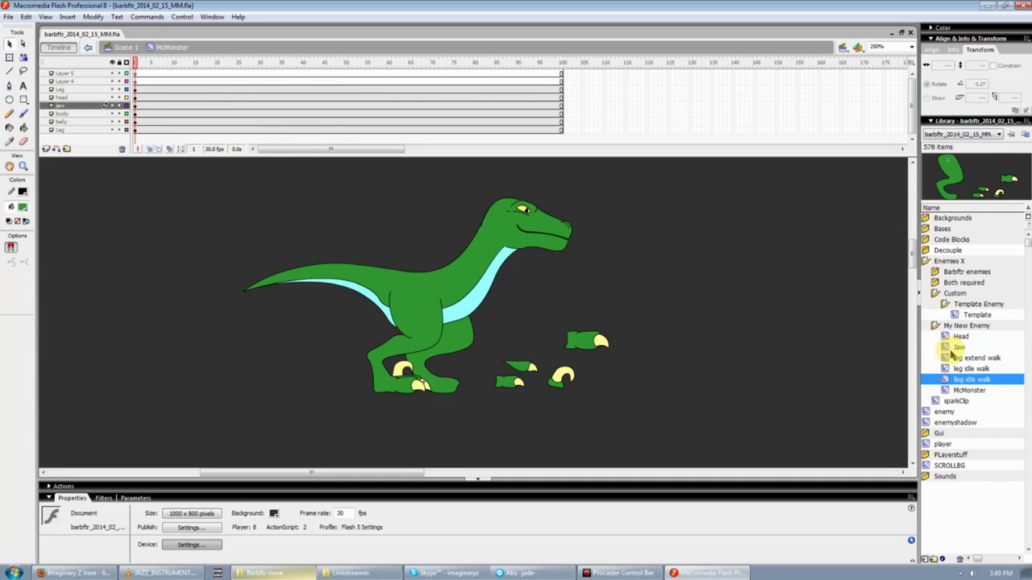
pyautogui.click(948, 360)
pyautogui.doubleClick(948, 360)
pyautogui.scroll(-1, 484, 289)
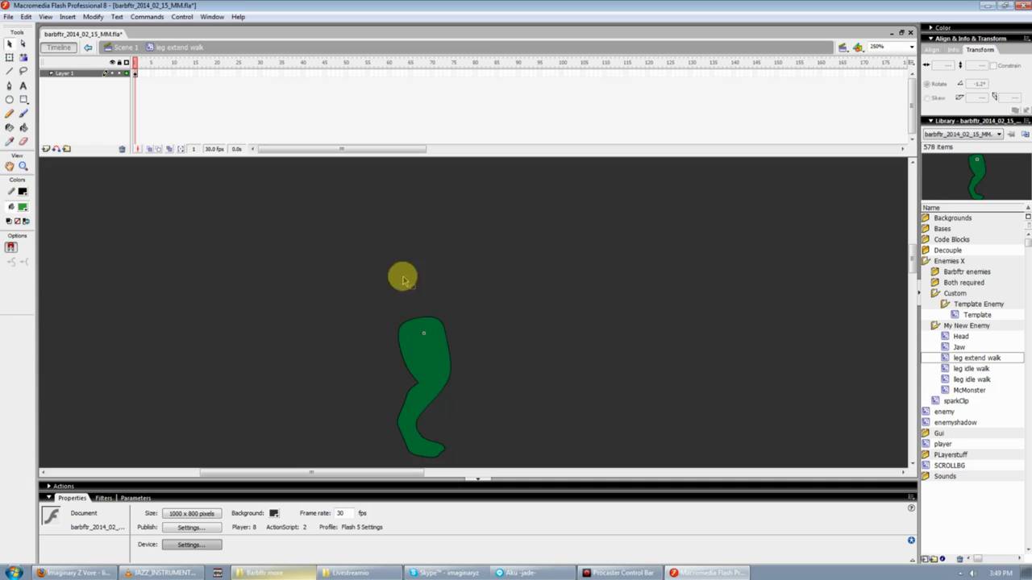
pyautogui.scroll(-1, 19, 141)
pyautogui.click(22, 129)
pyautogui.click(427, 297)
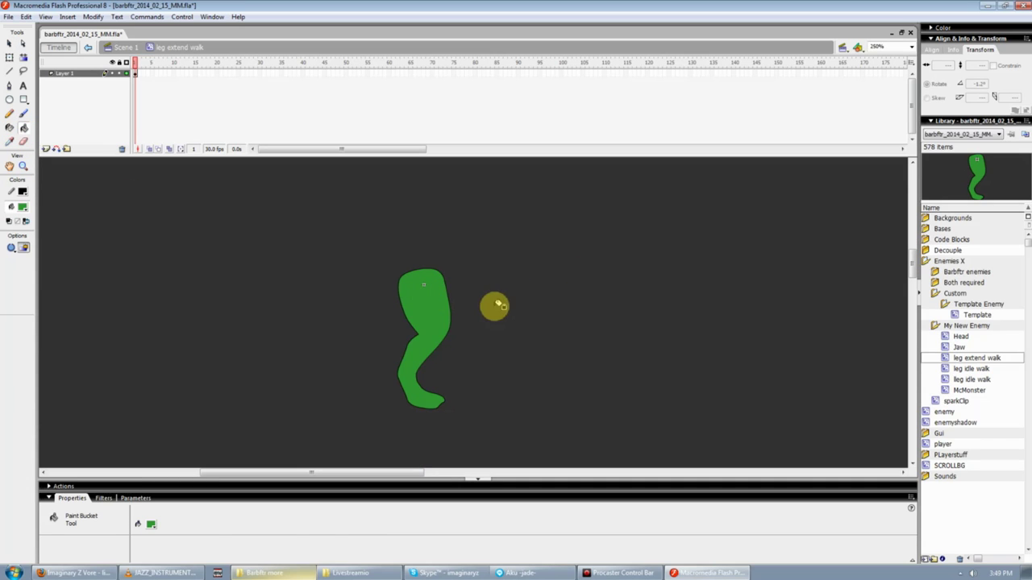
pyautogui.press('v')
pyautogui.doubleClick(959, 390)
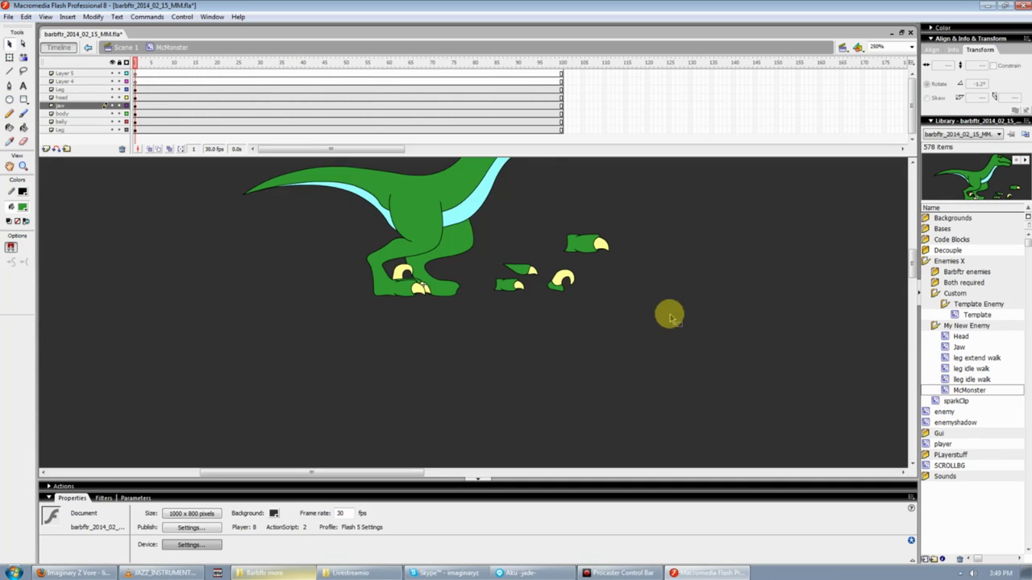
pyautogui.scroll(3, 655, 319)
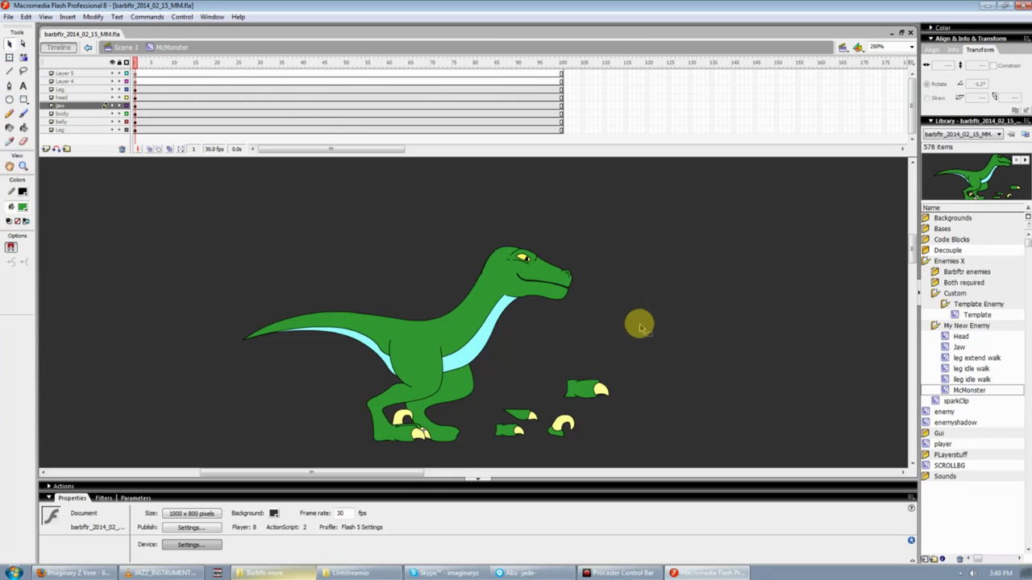